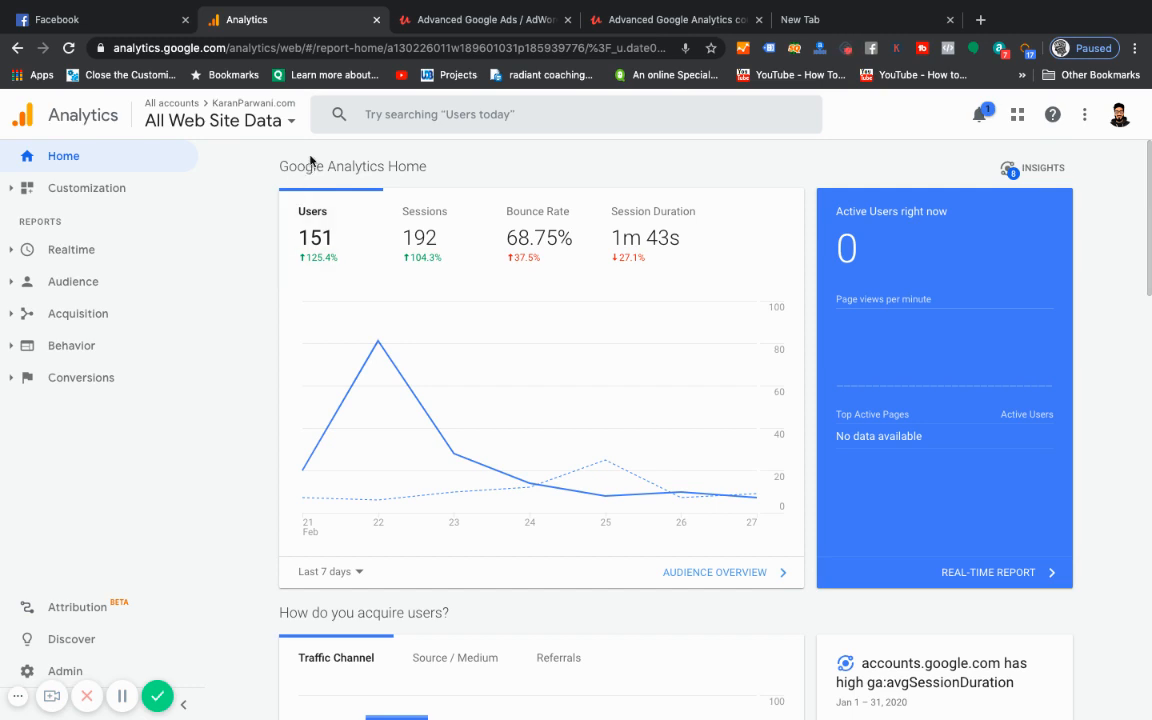
Open the Goals settings of the All Web Site Data view and turn off recording for "Sign up for test - part 2"
{"action": "left_click", "coordinate": [83, 382]}
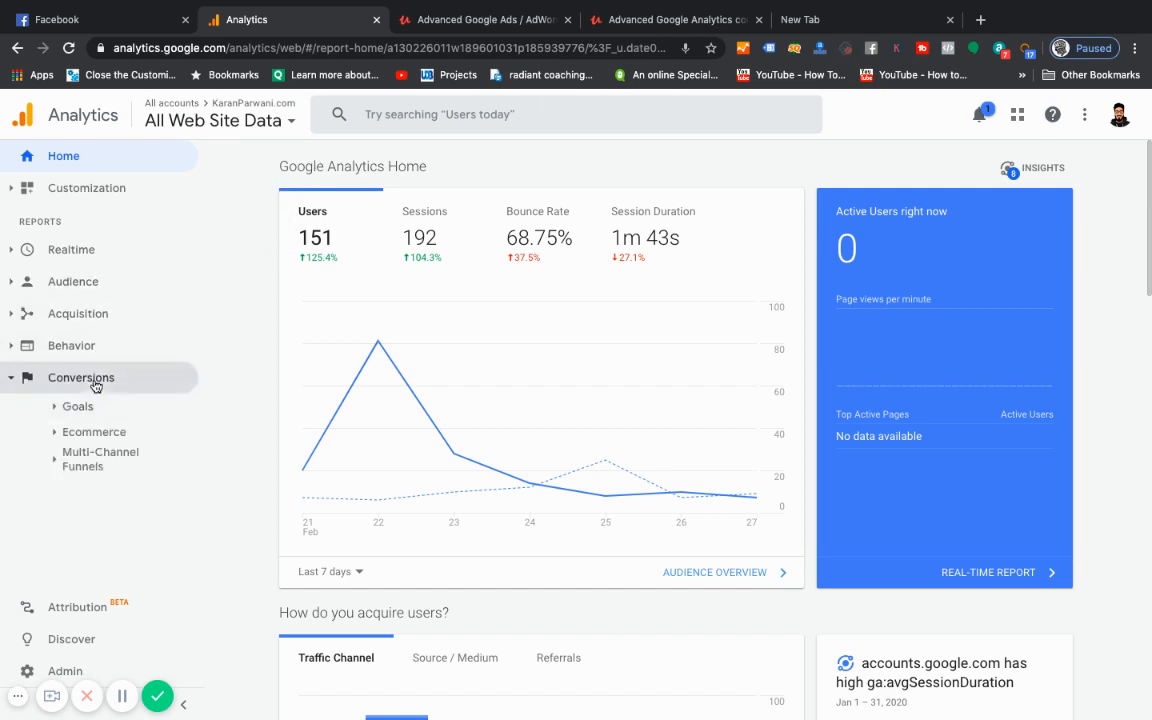
{"action": "left_click", "coordinate": [95, 385]}
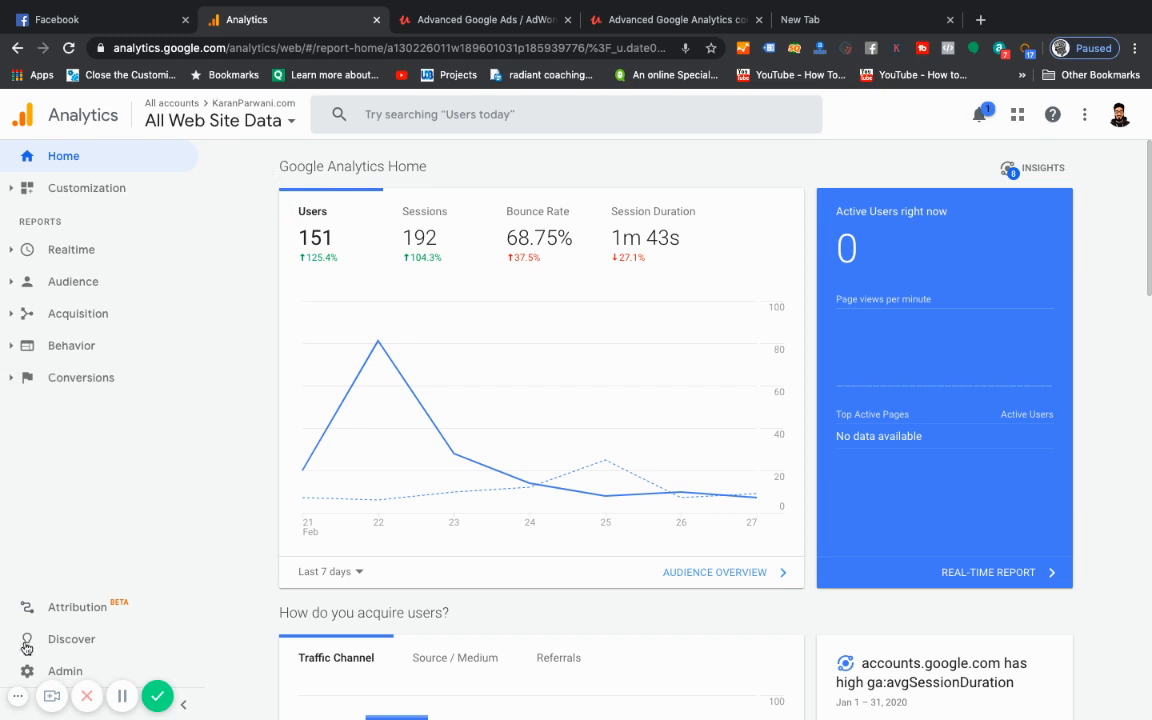
{"action": "left_click", "coordinate": [18, 695]}
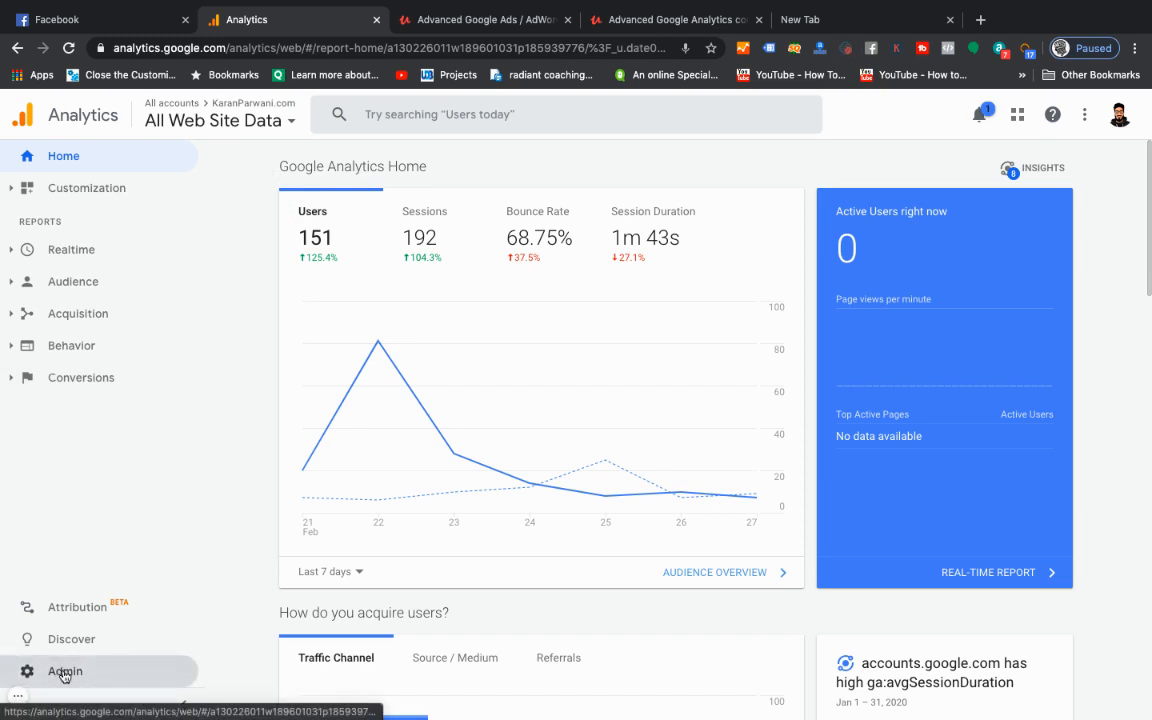
{"action": "left_click", "coordinate": [62, 671]}
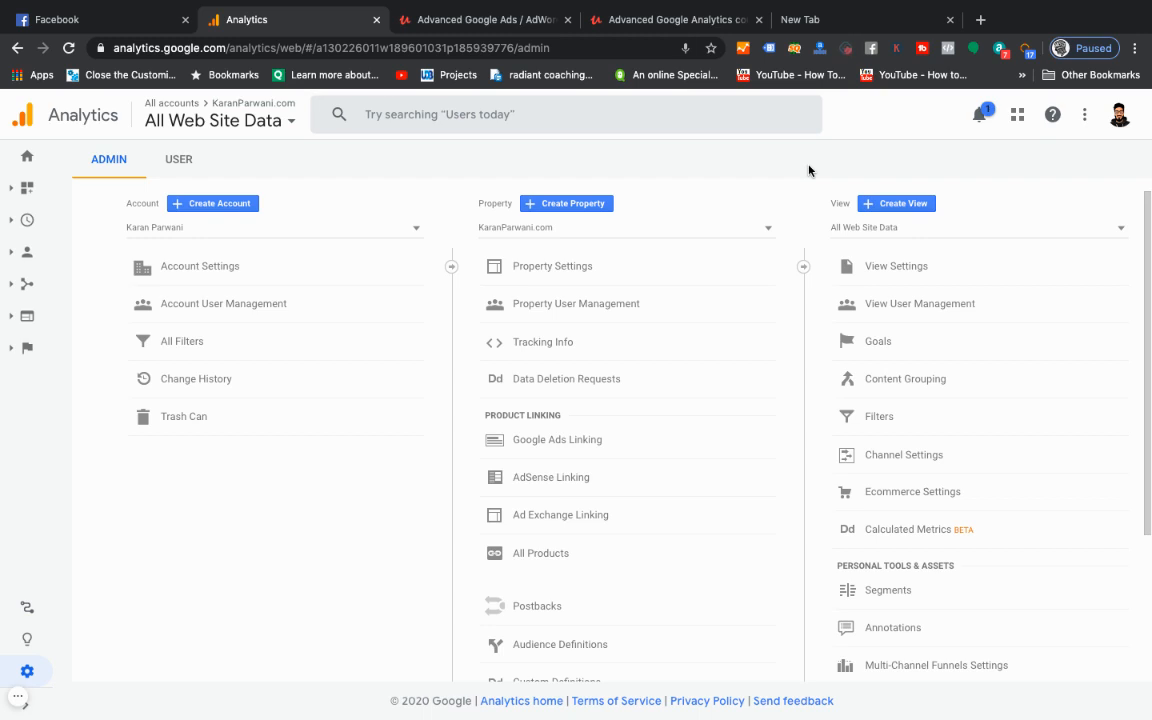
{"action": "left_click", "coordinate": [878, 340]}
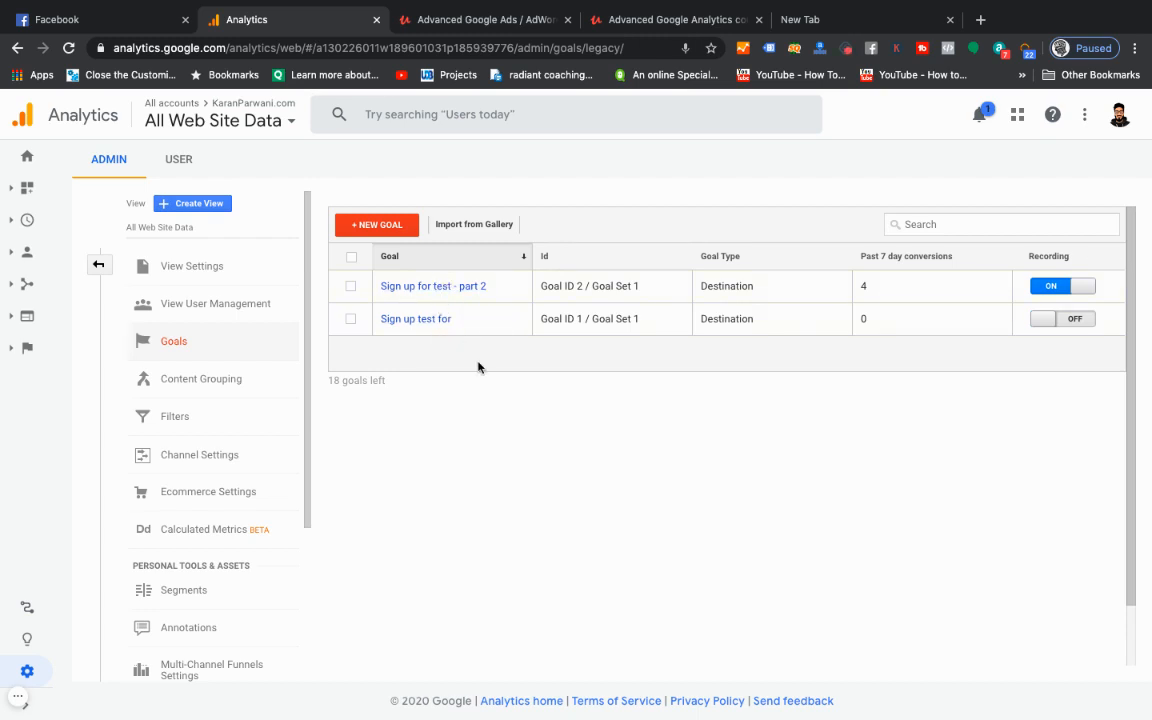
{"action": "left_click", "coordinate": [1052, 288]}
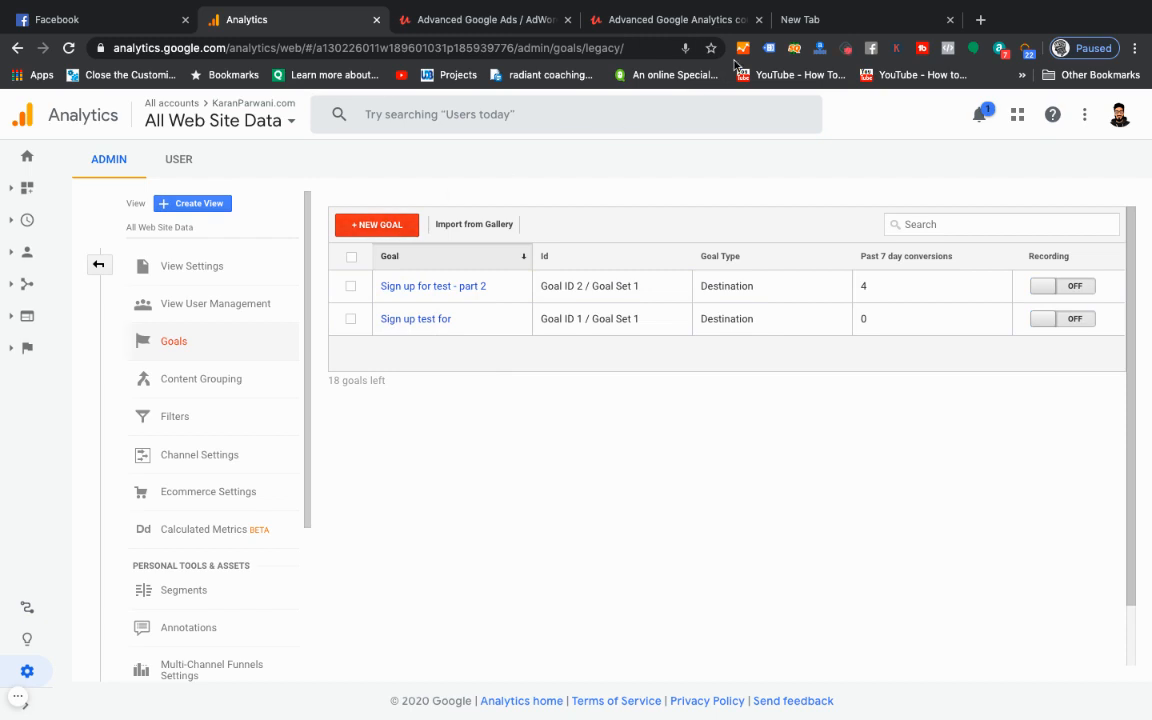
Start a new goal based on the Sign up engagement template and continue to the goal description
{"action": "left_click", "coordinate": [372, 230]}
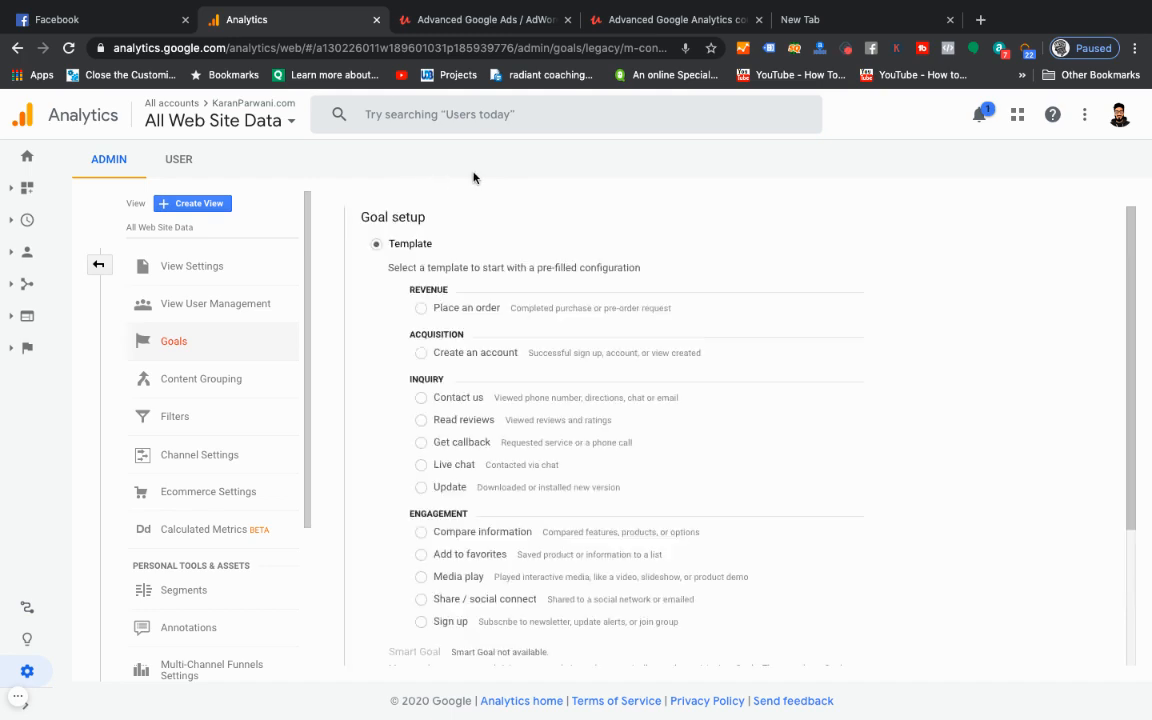
{"action": "scroll", "coordinate": [508, 305], "scroll_direction": "down", "scroll_amount": 1}
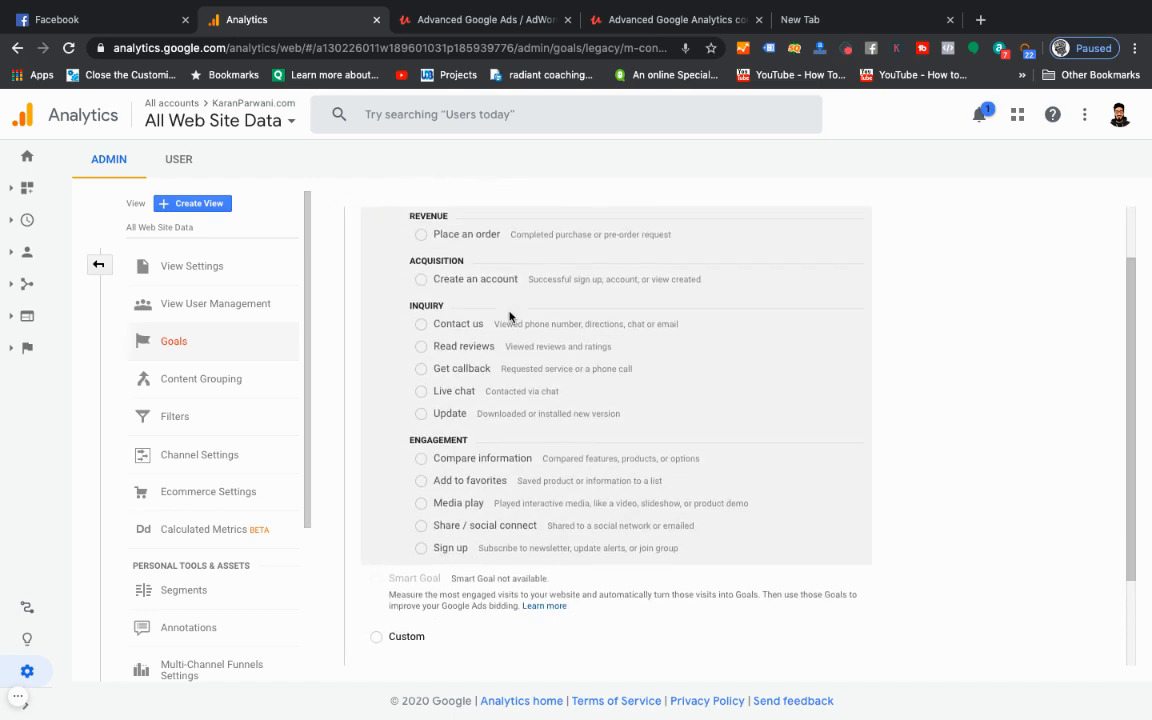
{"action": "scroll", "coordinate": [512, 315], "scroll_direction": "up", "scroll_amount": 1}
{"action": "scroll", "coordinate": [507, 346], "scroll_direction": "down", "scroll_amount": 2}
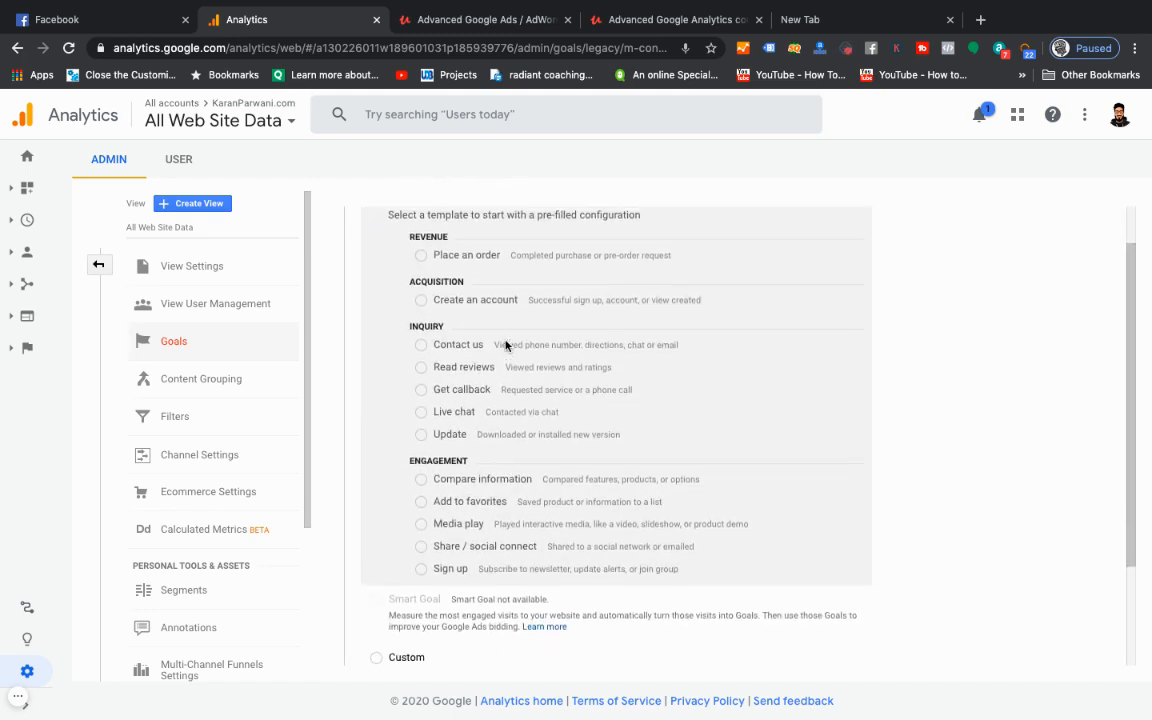
{"action": "scroll", "coordinate": [507, 342], "scroll_direction": "up", "scroll_amount": 1}
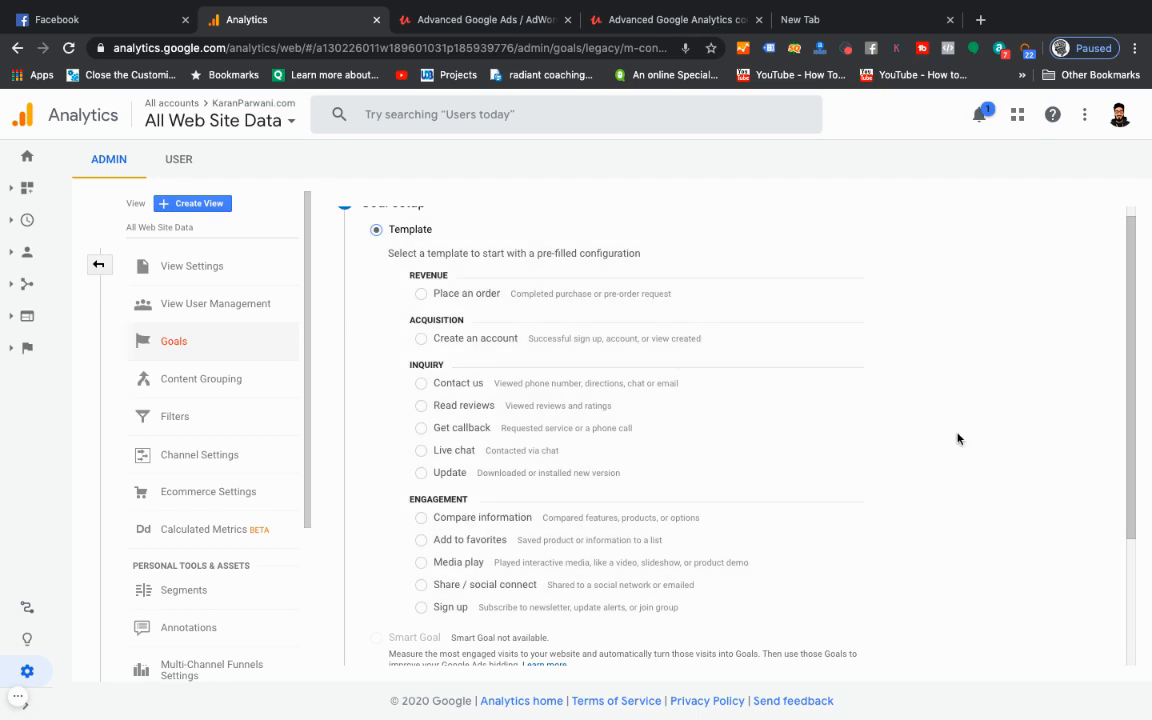
{"action": "scroll", "coordinate": [780, 407], "scroll_direction": "down", "scroll_amount": 1}
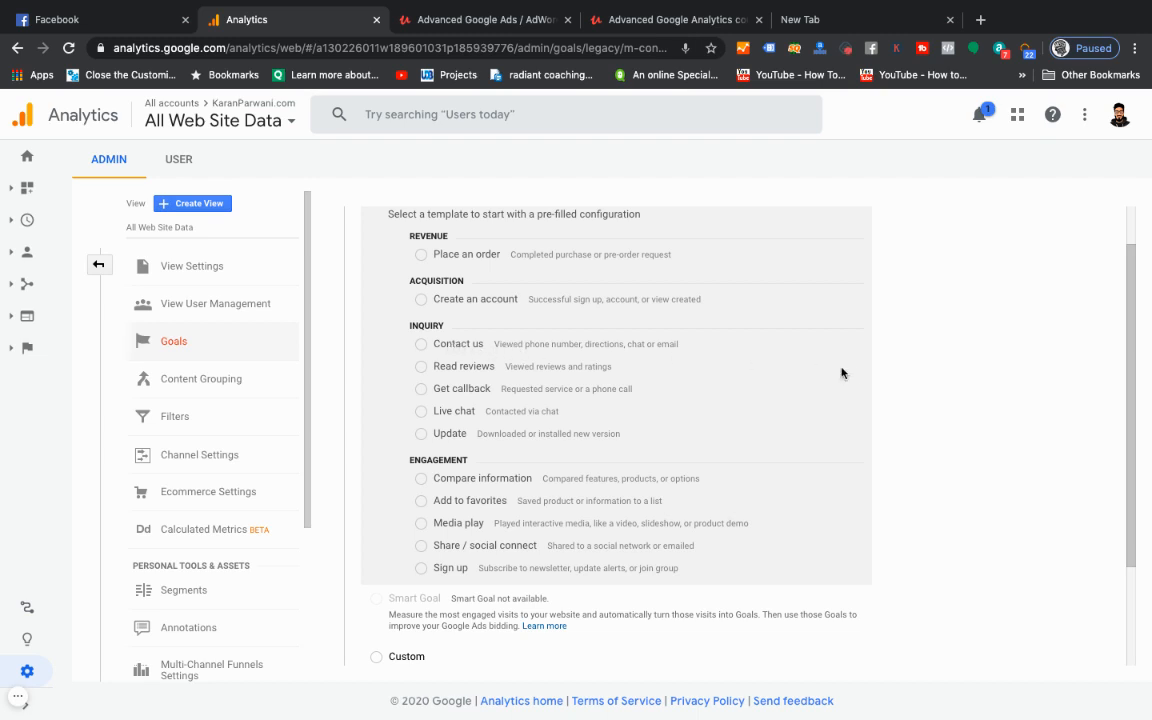
{"action": "scroll", "coordinate": [915, 391], "scroll_direction": "down", "scroll_amount": 1}
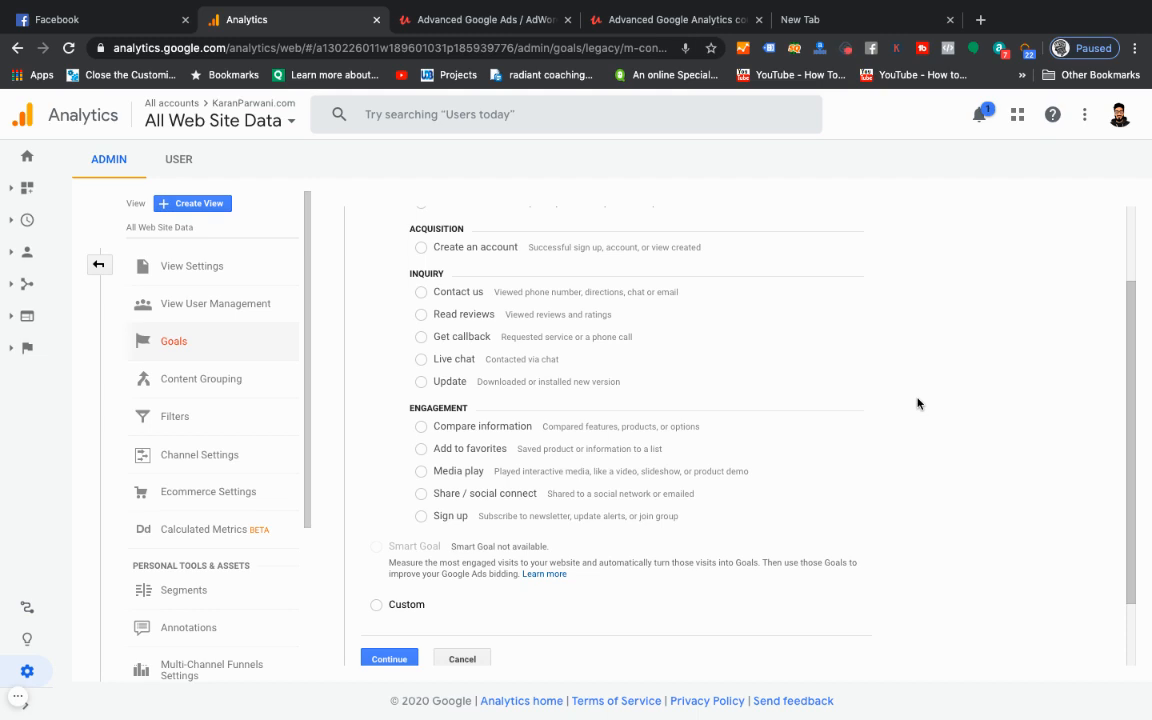
{"action": "scroll", "coordinate": [918, 403], "scroll_direction": "down", "scroll_amount": 2}
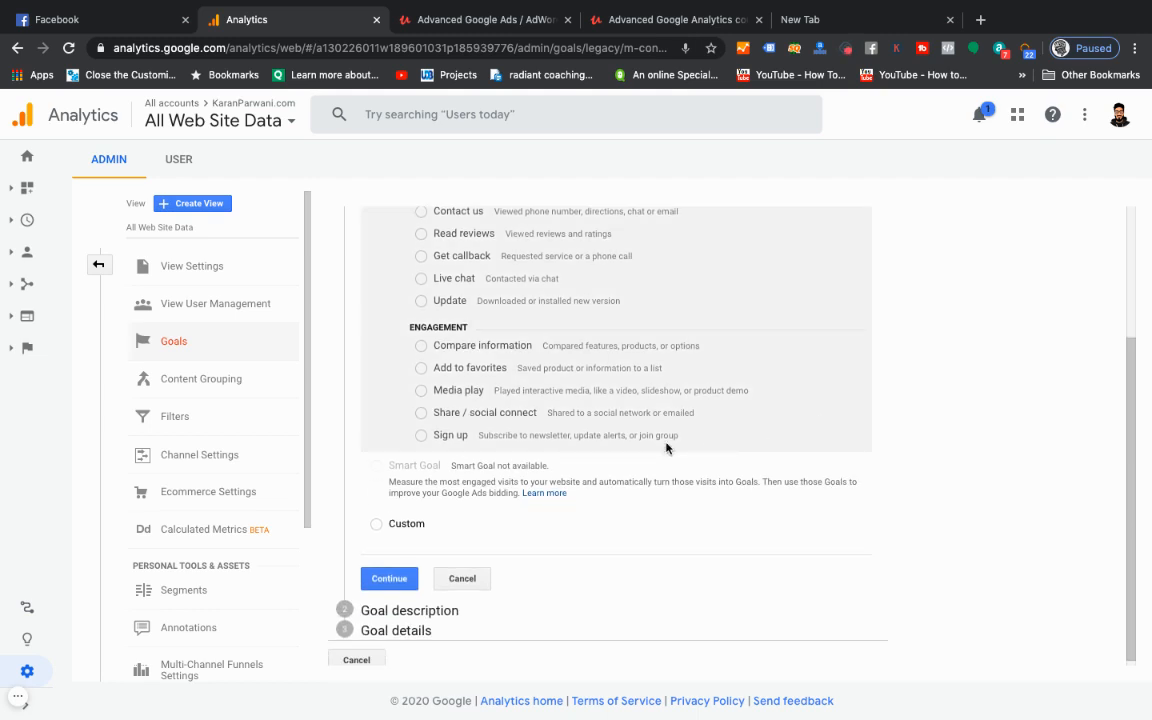
{"action": "left_click", "coordinate": [421, 437]}
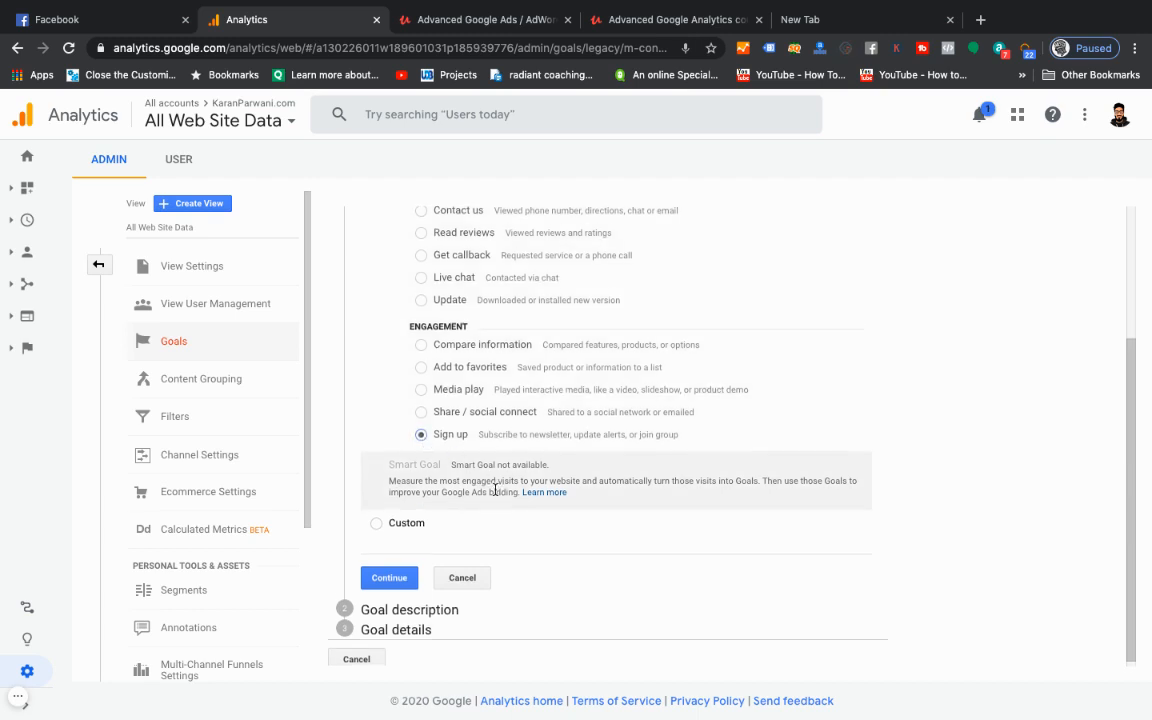
{"action": "left_click", "coordinate": [389, 572]}
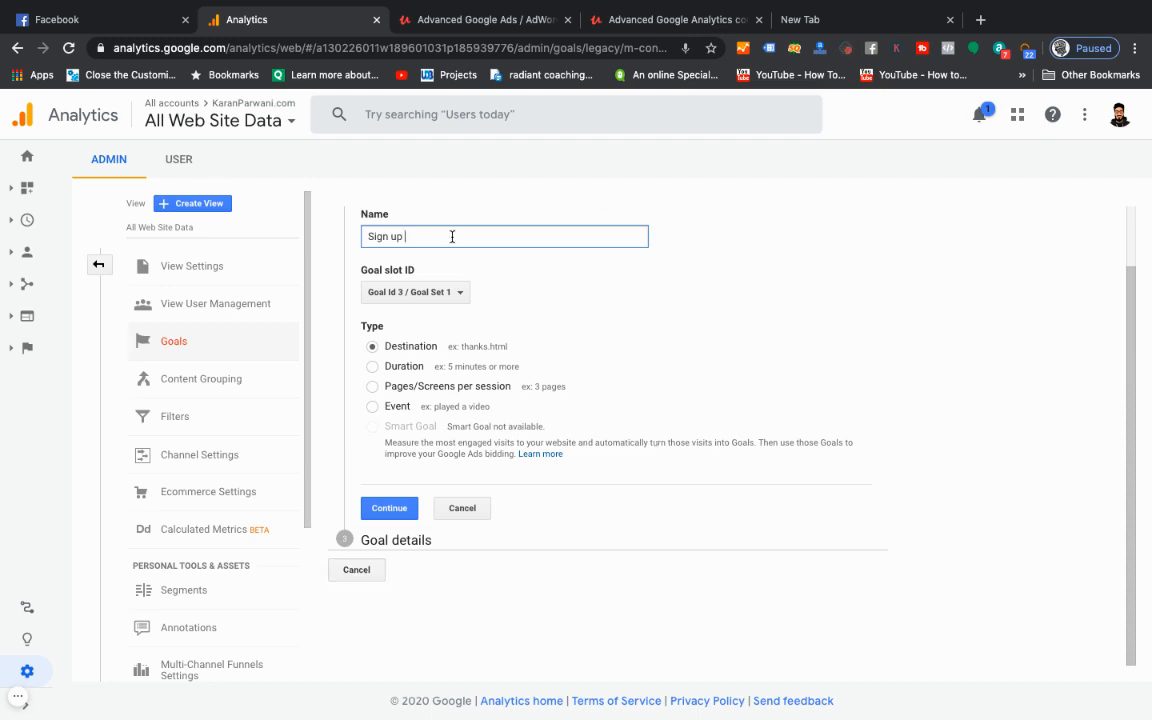
Name the goal "Sign up - demo 3" and set its destination match type to Regular expression
{"action": "type", "text": "- demo 3"}
{"action": "left_click", "coordinate": [398, 509]}
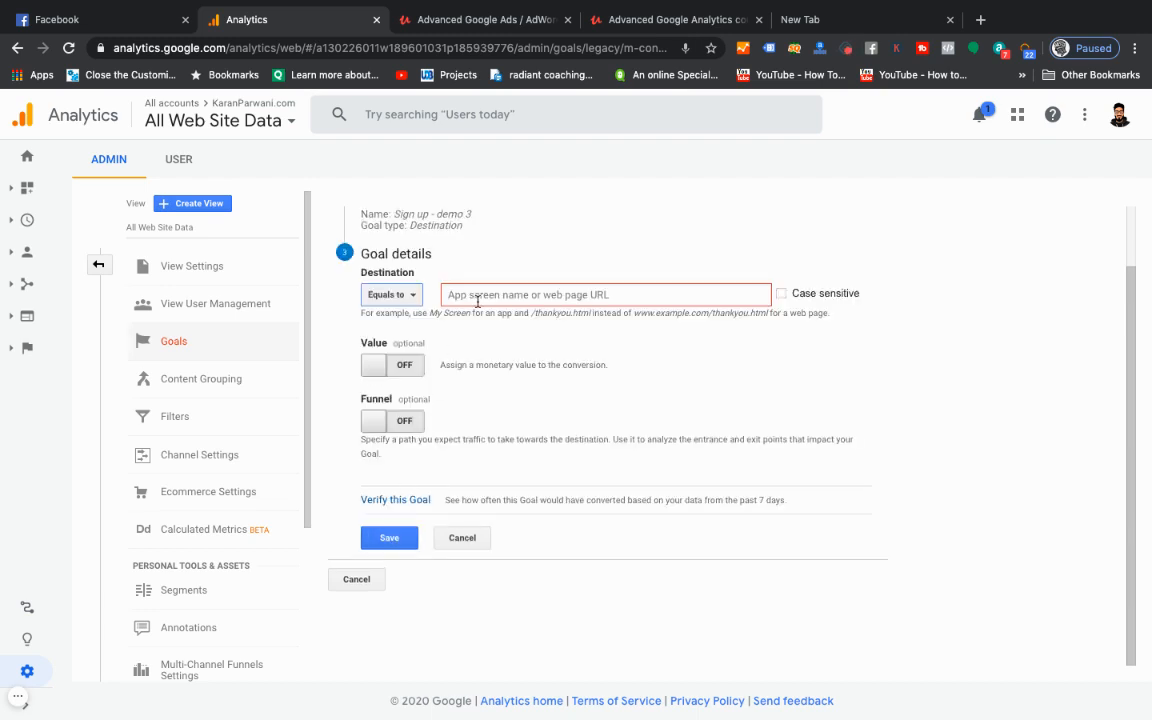
{"action": "left_click", "coordinate": [411, 296]}
{"action": "left_click", "coordinate": [427, 372]}
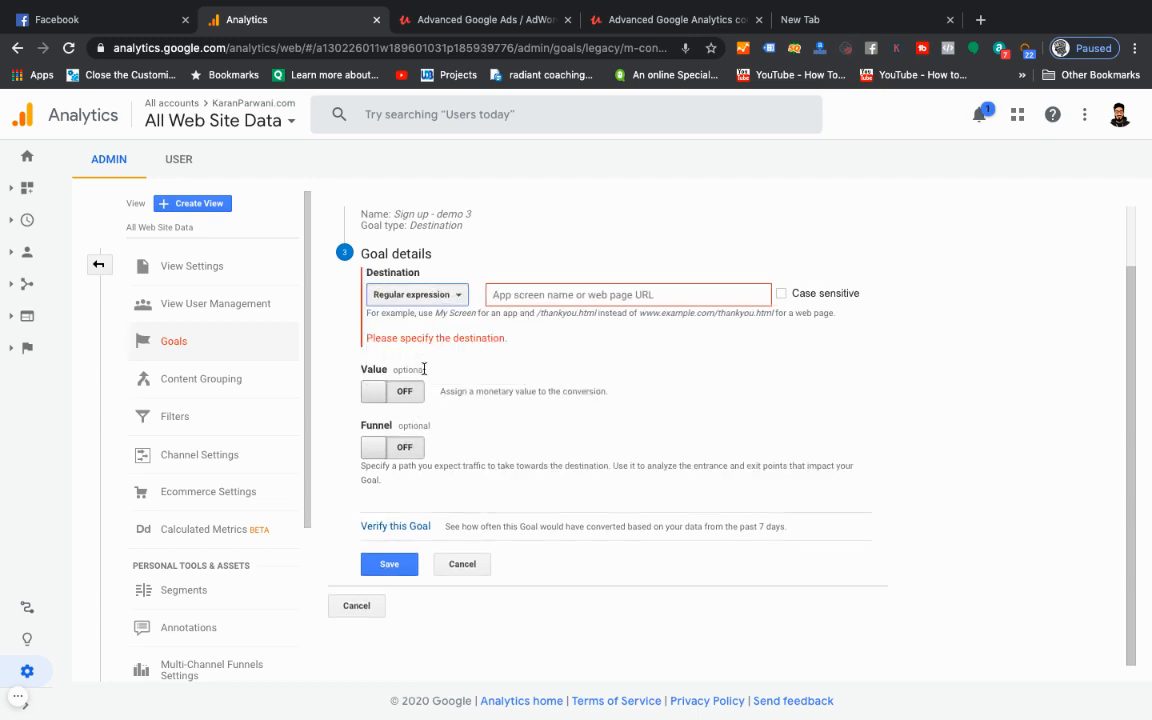
{"action": "left_click", "coordinate": [421, 295]}
{"action": "left_click", "coordinate": [441, 237]}
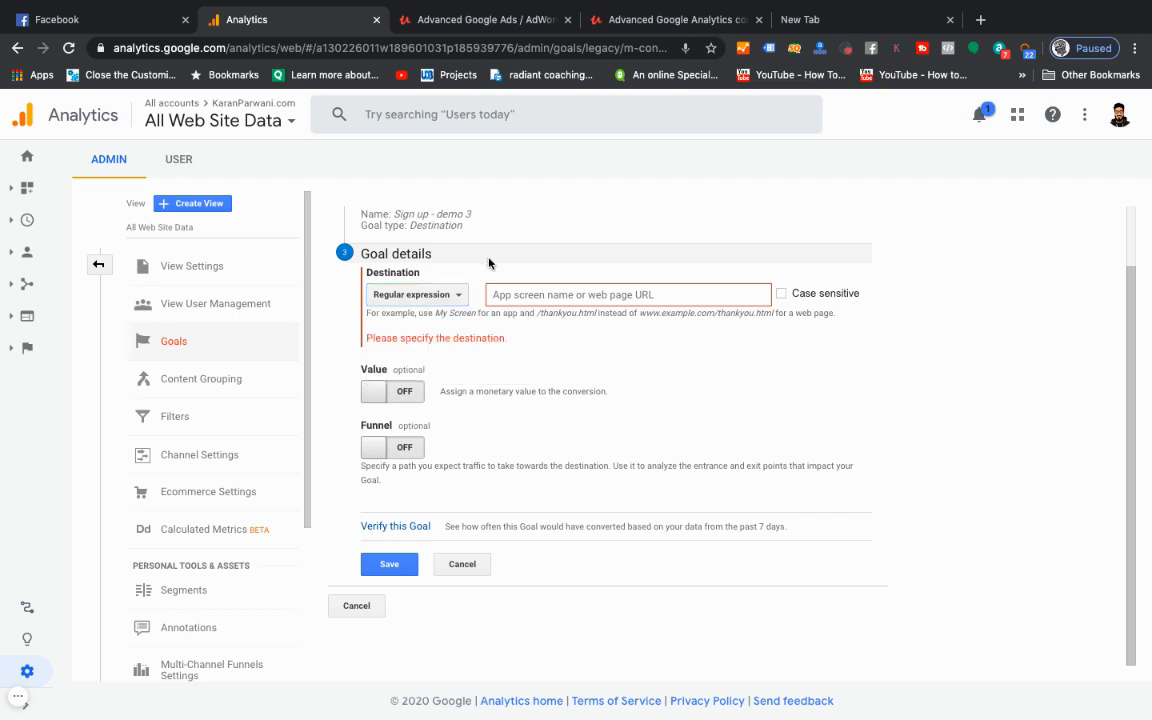
Load the tracked website's /demo page in the empty browser tab
{"action": "left_click", "coordinate": [528, 294]}
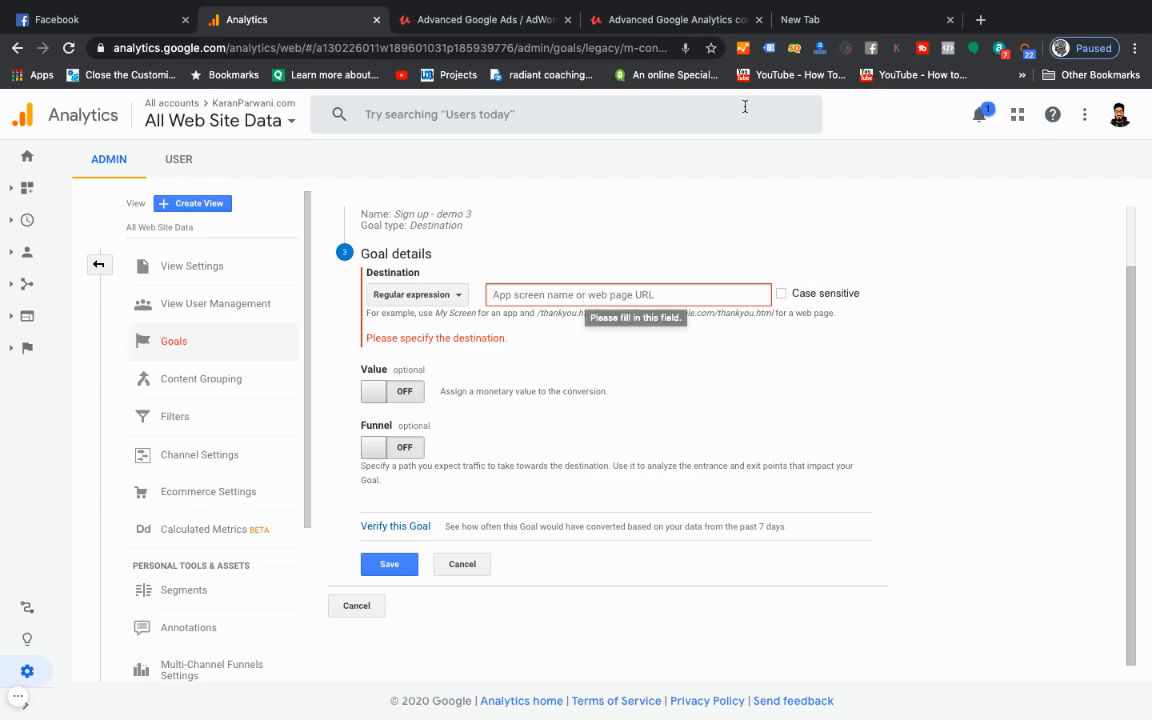
{"action": "left_click", "coordinate": [832, 21]}
{"action": "type", "text": "karanparwani.com"}
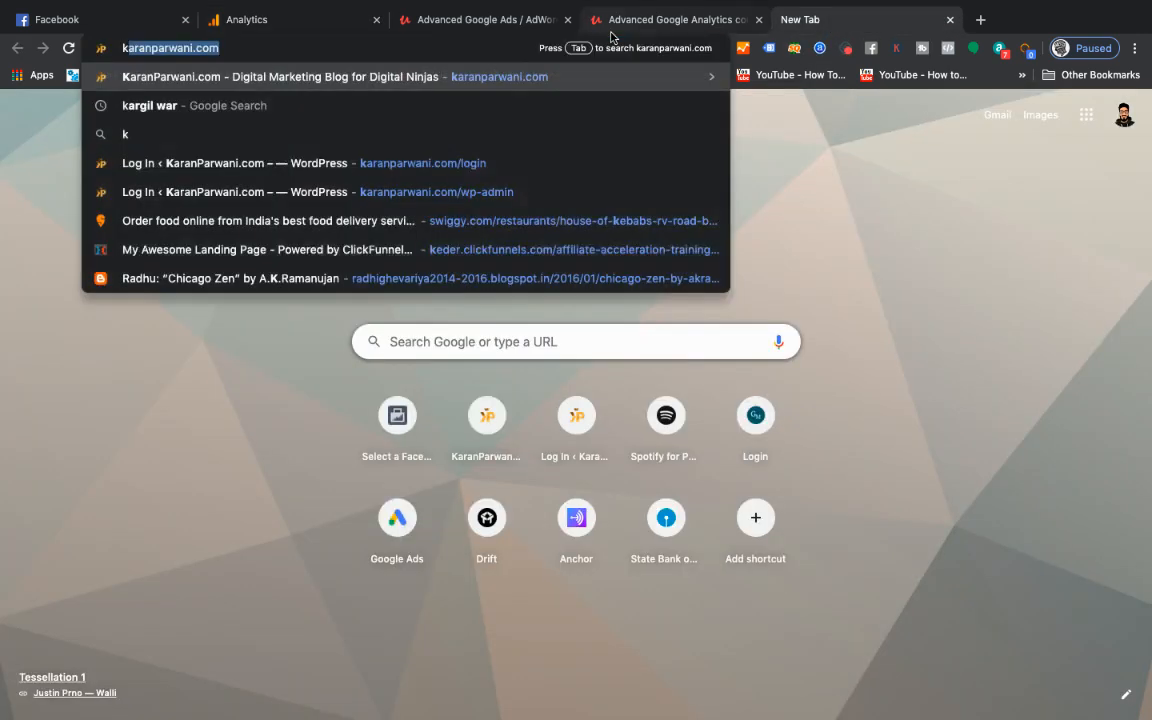
{"action": "type", "text": "/de"}
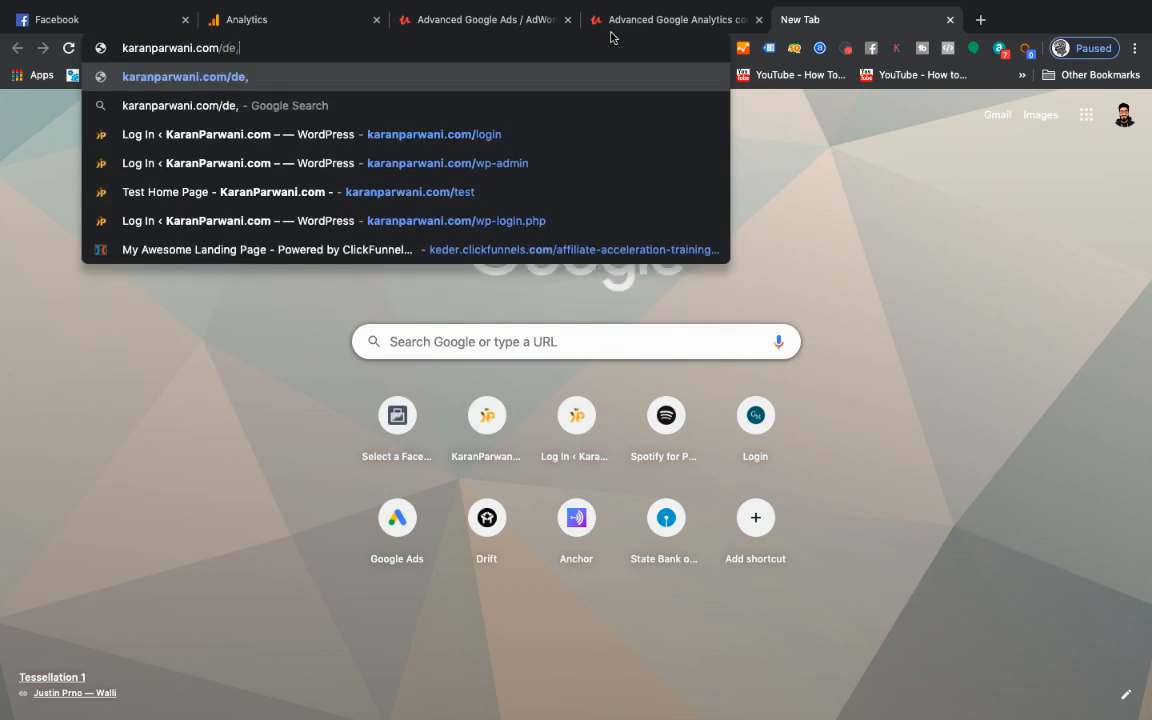
{"action": "type", "text": "mo"}
{"action": "key", "text": "Return"}
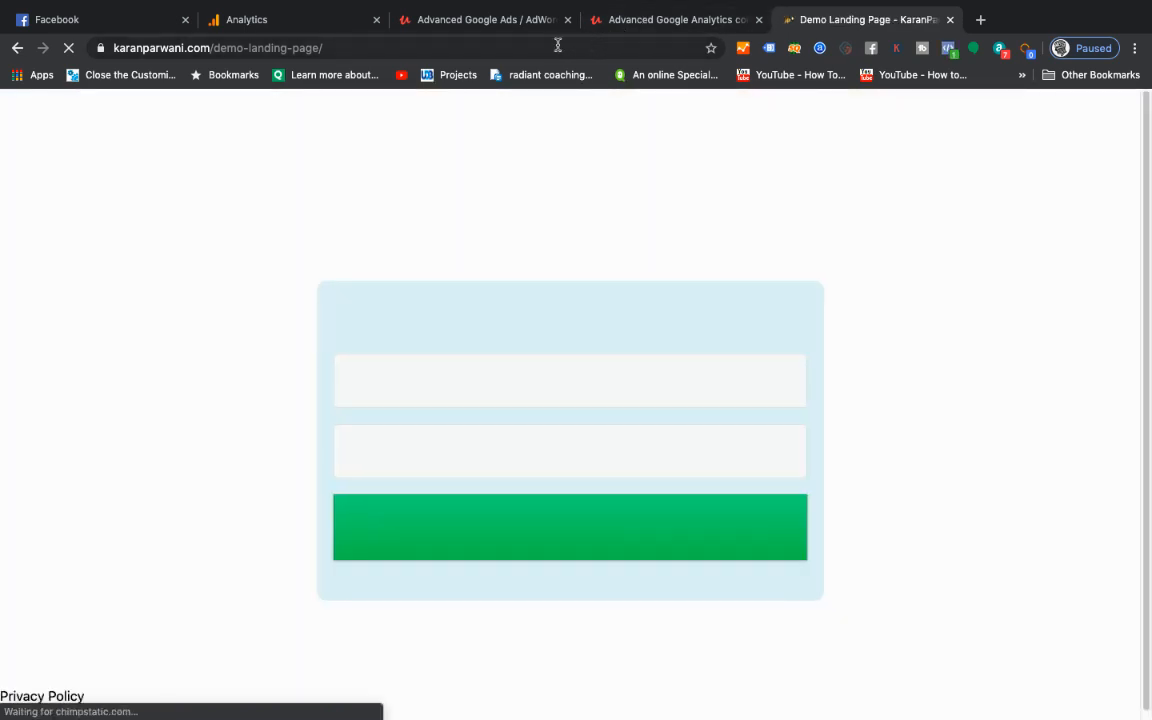
Copy the landing page's path from its address and enter demo-landing-page as the goal's destination
{"action": "left_click", "coordinate": [555, 45]}
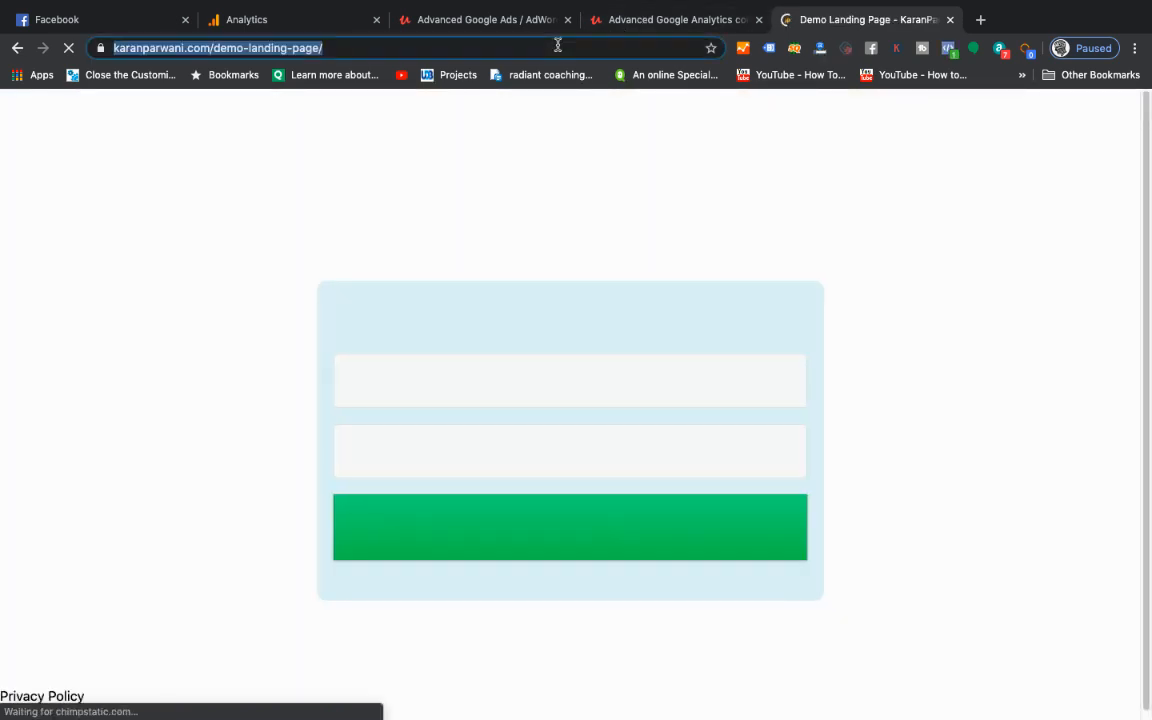
{"action": "left_click", "coordinate": [415, 45]}
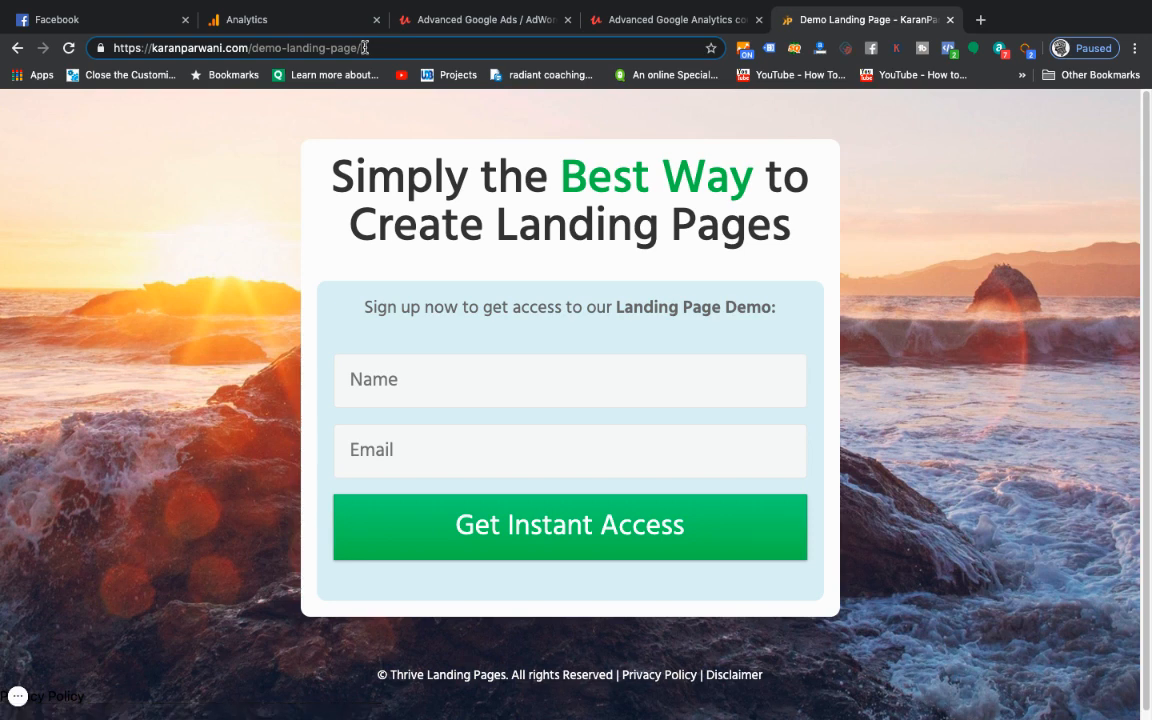
{"action": "left_click_drag", "start_coordinate": [360, 47], "coordinate": [337, 49]}
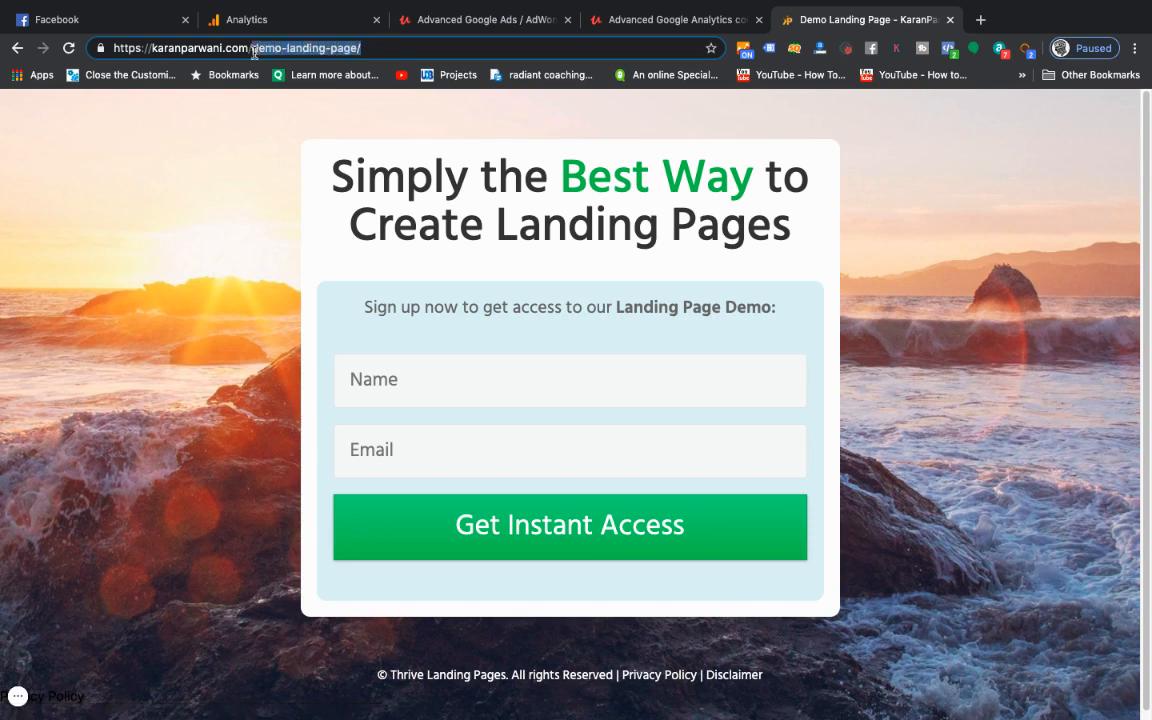
{"action": "left_click", "coordinate": [268, 22]}
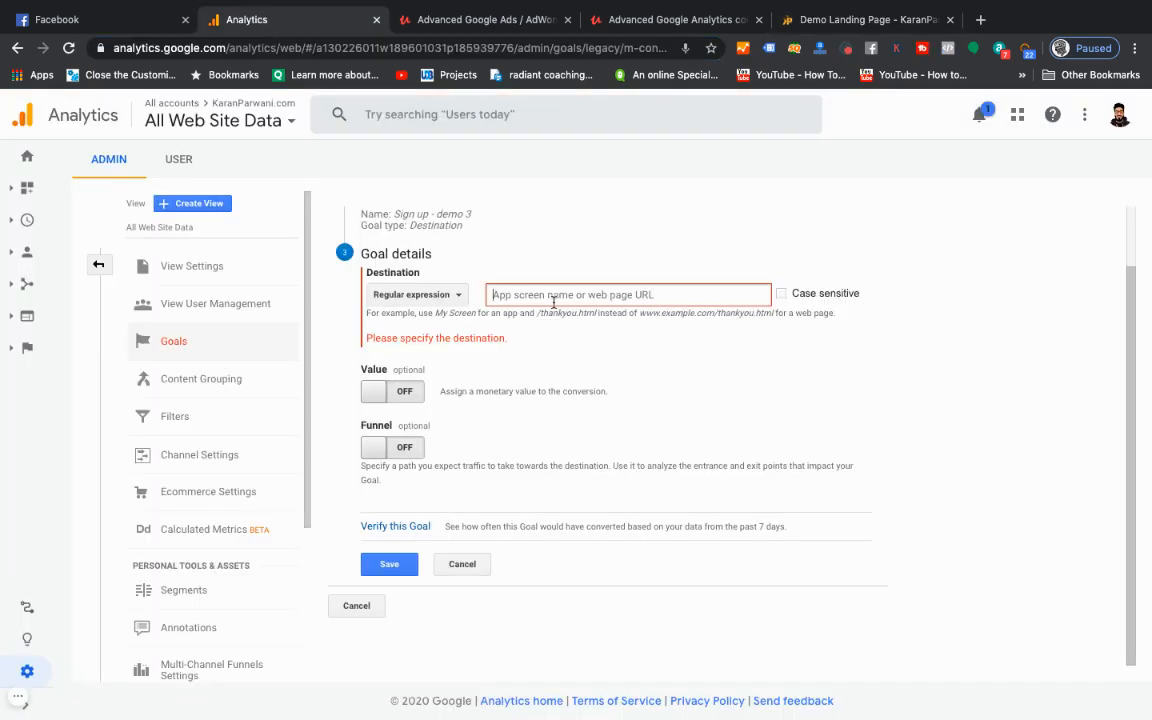
{"action": "type", "text": "demo-landing-page/"}
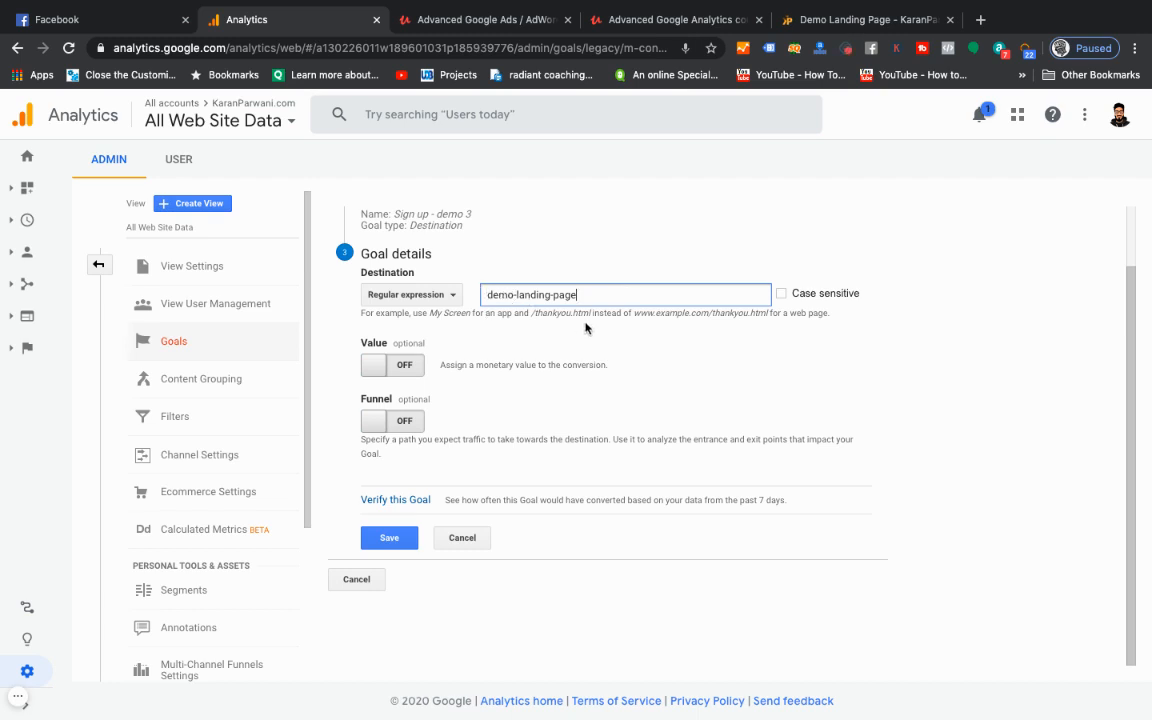
Turn on the goal's funnel and clear the destination entry
{"action": "left_click", "coordinate": [389, 429]}
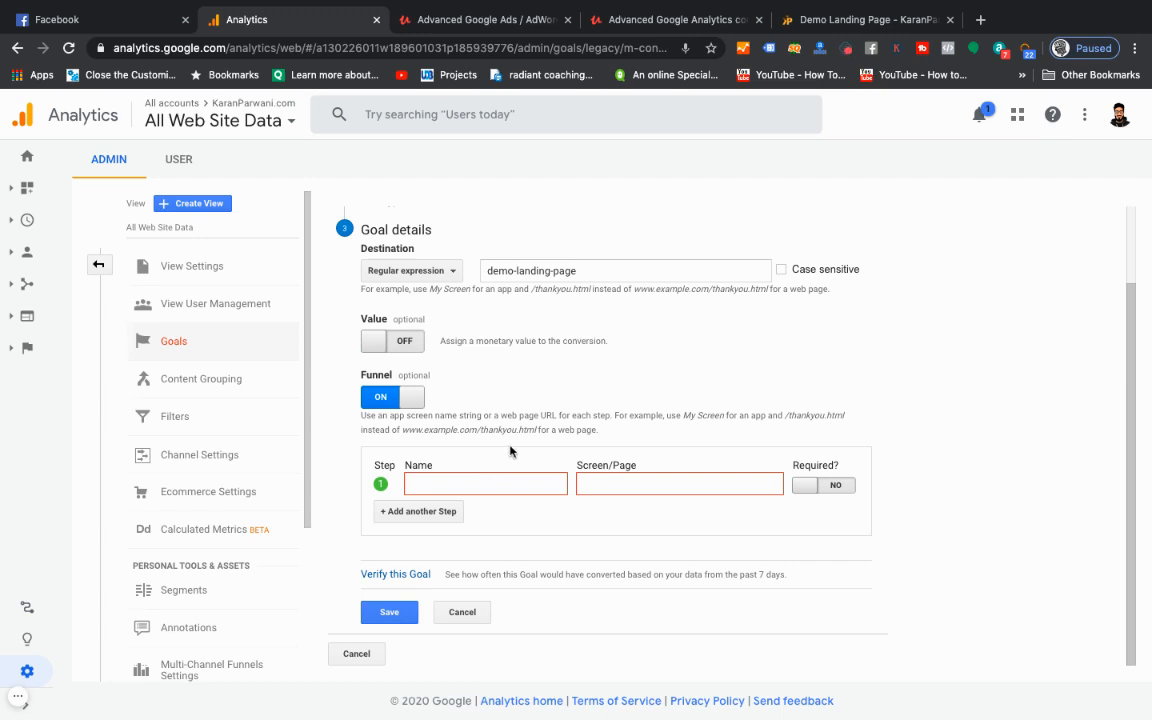
{"action": "triple_click", "coordinate": [608, 269]}
{"action": "key", "text": "BackSpace"}
{"action": "scroll", "coordinate": [662, 283], "scroll_direction": "up", "scroll_amount": 2}
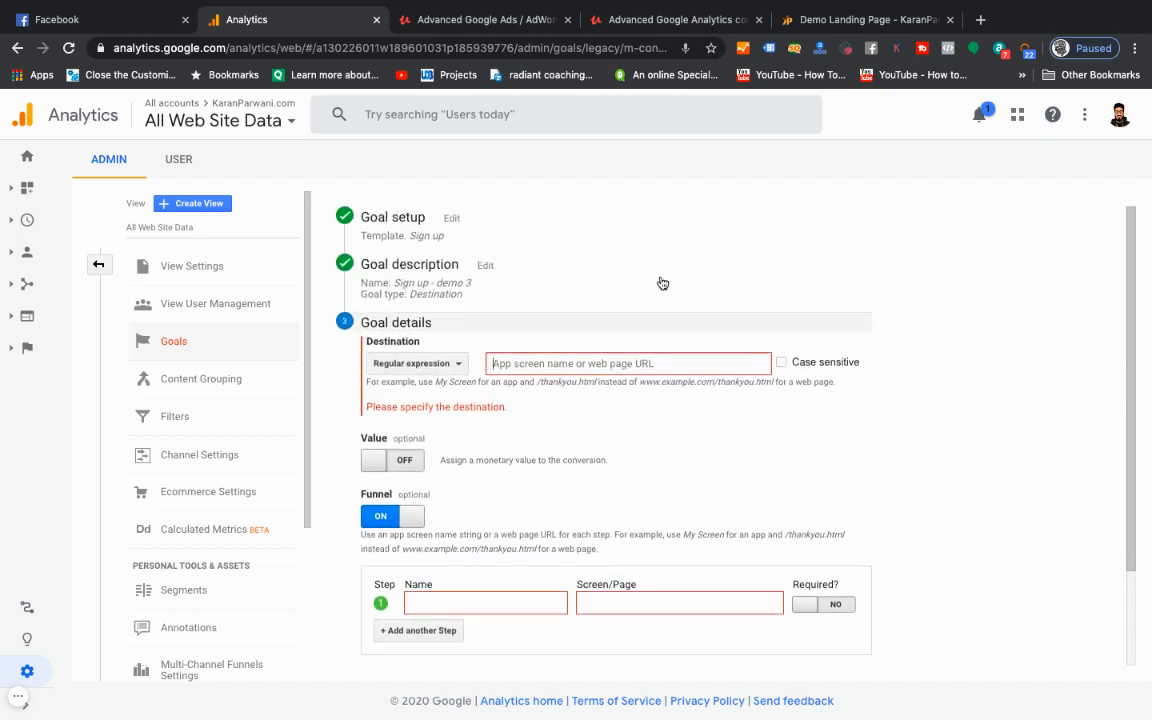
In the landing page's browser tab, replace the path in the address to open the site's /thank-you-demo/ page
{"action": "left_click", "coordinate": [860, 19]}
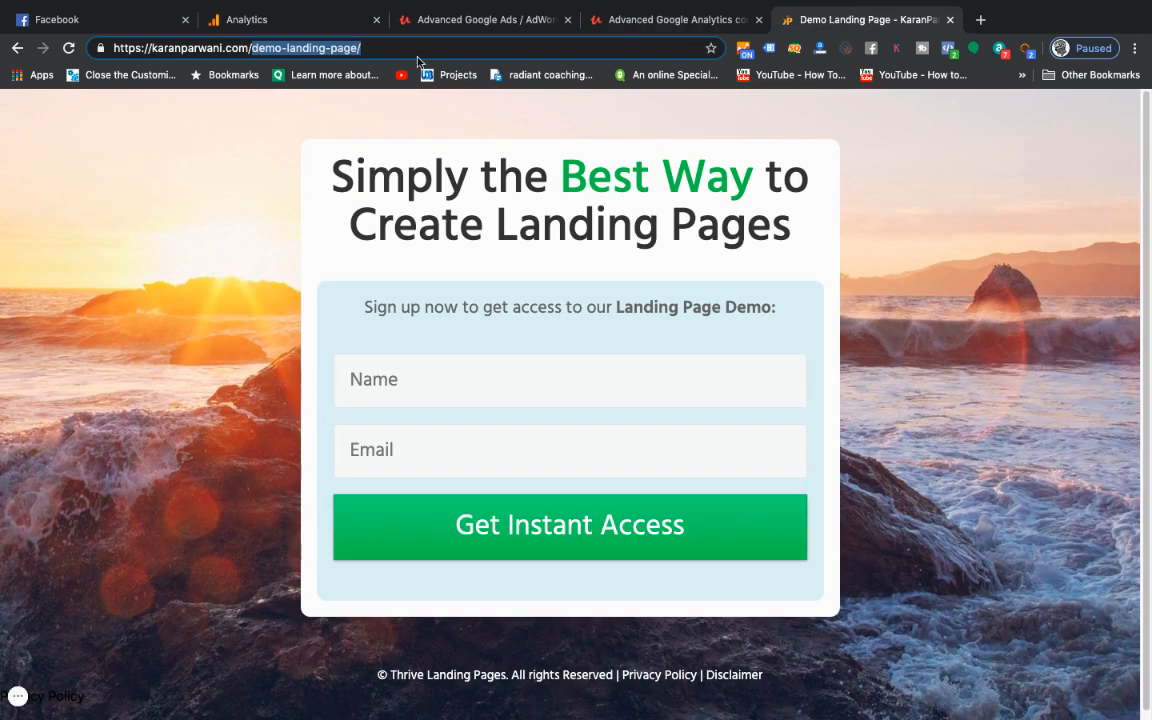
{"action": "left_click", "coordinate": [444, 48]}
{"action": "key", "text": "BackSpace"}
{"action": "key", "text": "BackSpace"}
{"action": "key", "text": "BackSpace"}
{"action": "key", "text": "BackSpace"}
{"action": "key", "text": "BackSpace"}
{"action": "key", "text": "BackSpace"}
{"action": "key", "text": "BackSpace"}
{"action": "key", "text": "BackSpace"}
{"action": "key", "text": "BackSpace"}
{"action": "key", "text": "BackSpace"}
{"action": "key", "text": "BackSpace"}
{"action": "key", "text": "BackSpace"}
{"action": "key", "text": "BackSpace"}
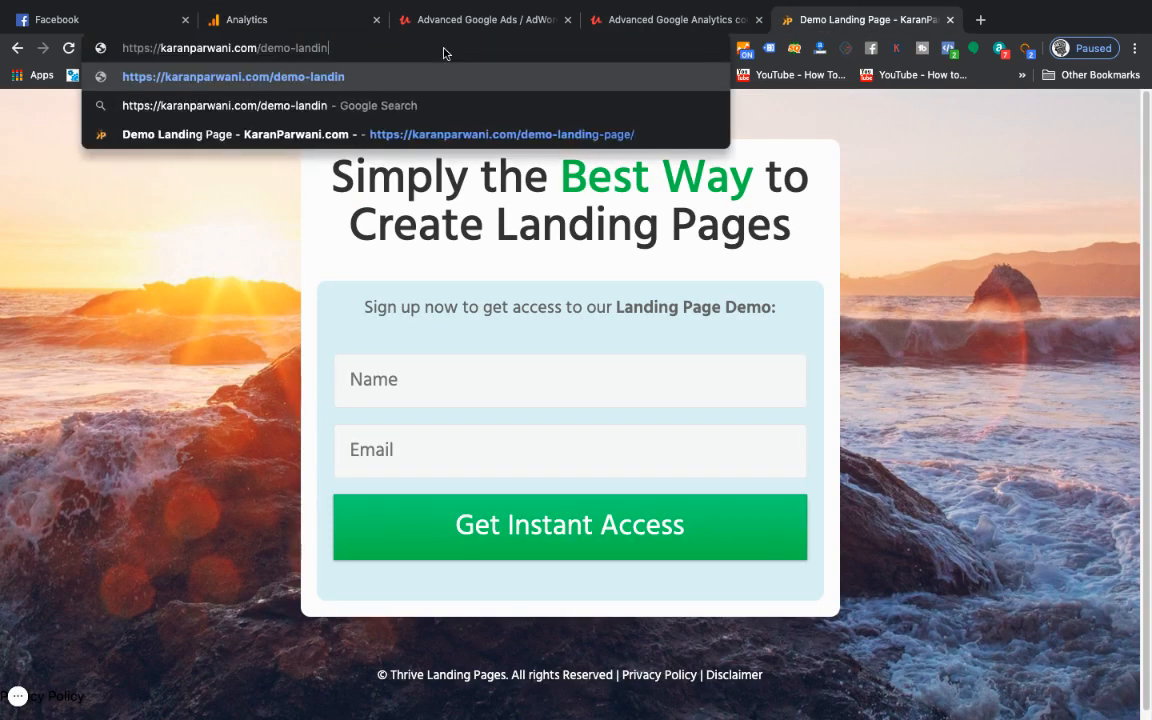
{"action": "key", "text": "BackSpace"}
{"action": "key", "text": "BackSpace"}
{"action": "key", "text": "BackSpace"}
{"action": "key", "text": "BackSpace"}
{"action": "key", "text": "BackSpace"}
{"action": "type", "text": "thank"}
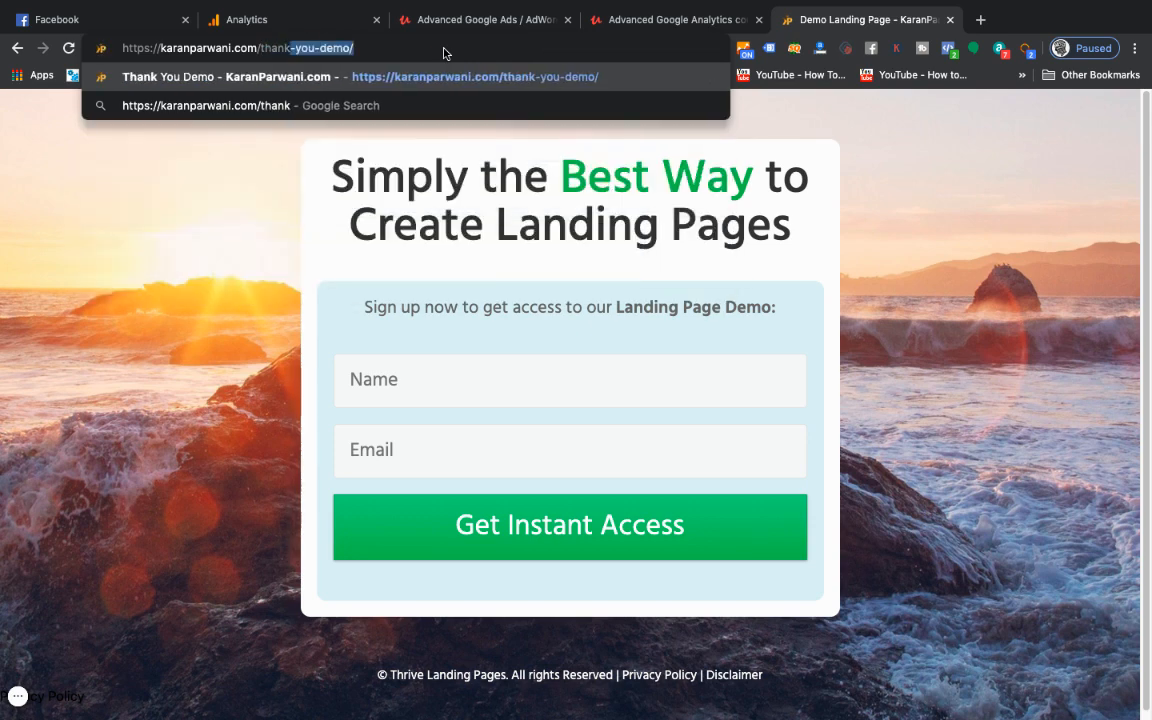
{"action": "key", "text": "Return"}
Copy the thank-you page's address and enter only its path, /thank-you-demo, as the goal's destination in Analytics
{"action": "left_click", "coordinate": [444, 48]}
{"action": "key", "text": "ctrl+c"}
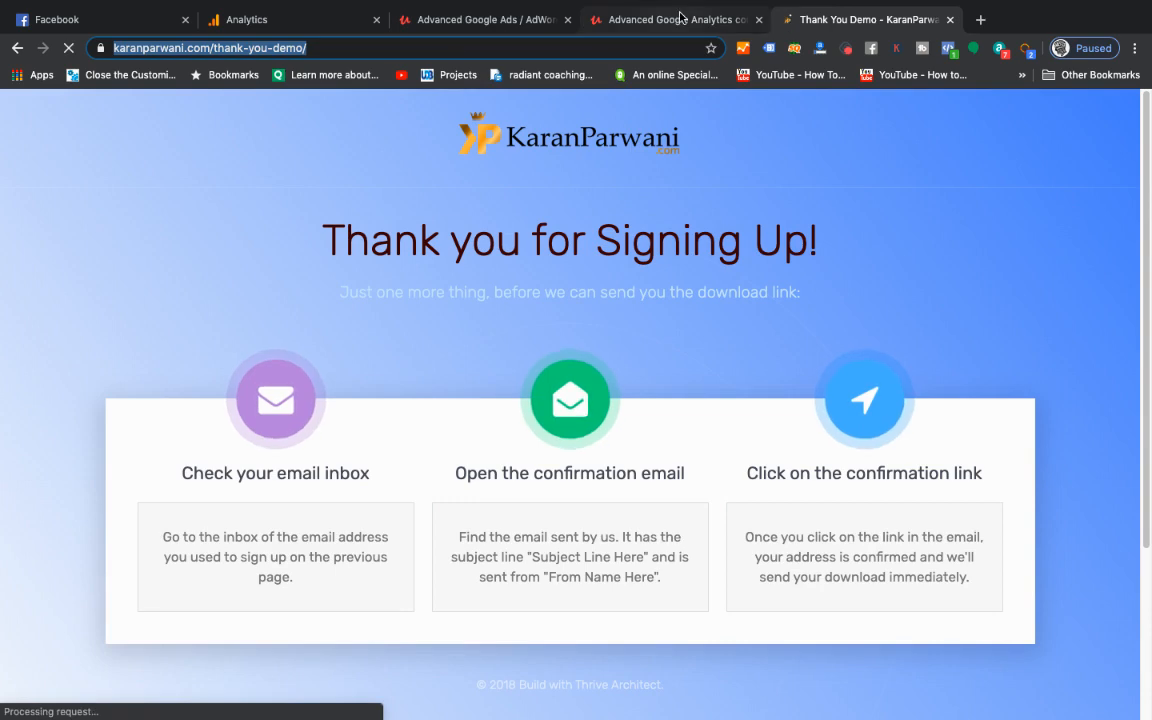
{"action": "left_click", "coordinate": [245, 19]}
{"action": "left_click", "coordinate": [584, 364]}
{"action": "key", "text": "ctrl+v"}
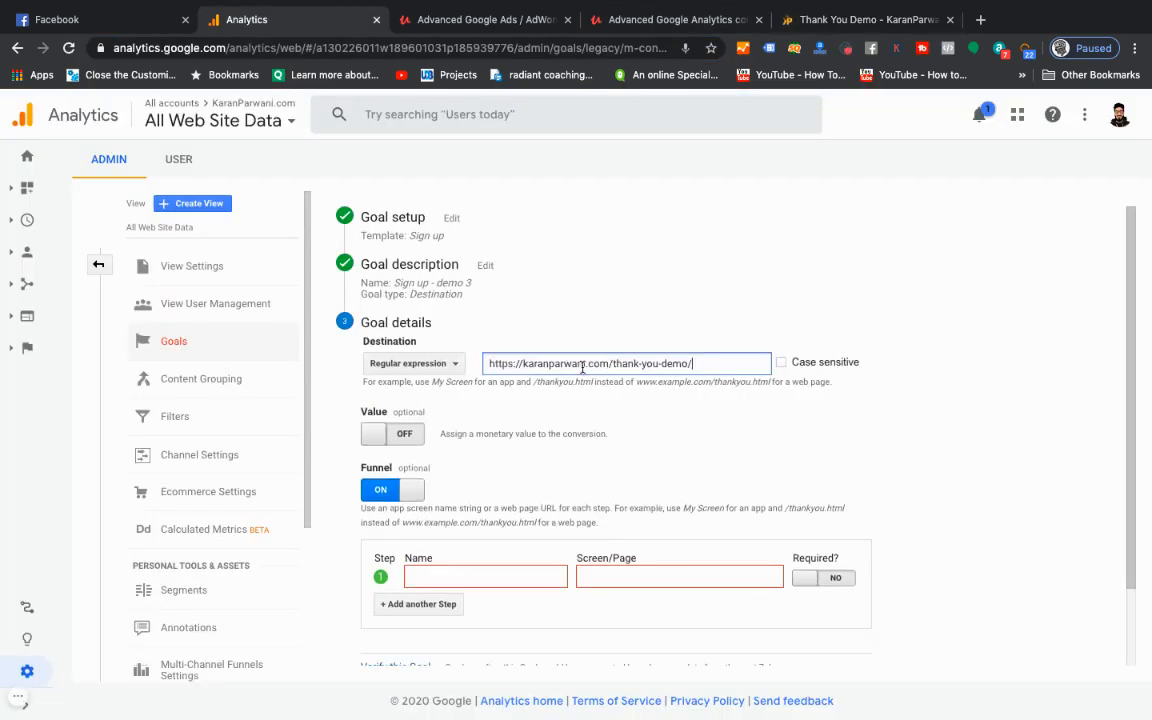
{"action": "left_click_drag", "start_coordinate": [607, 364], "coordinate": [455, 371]}
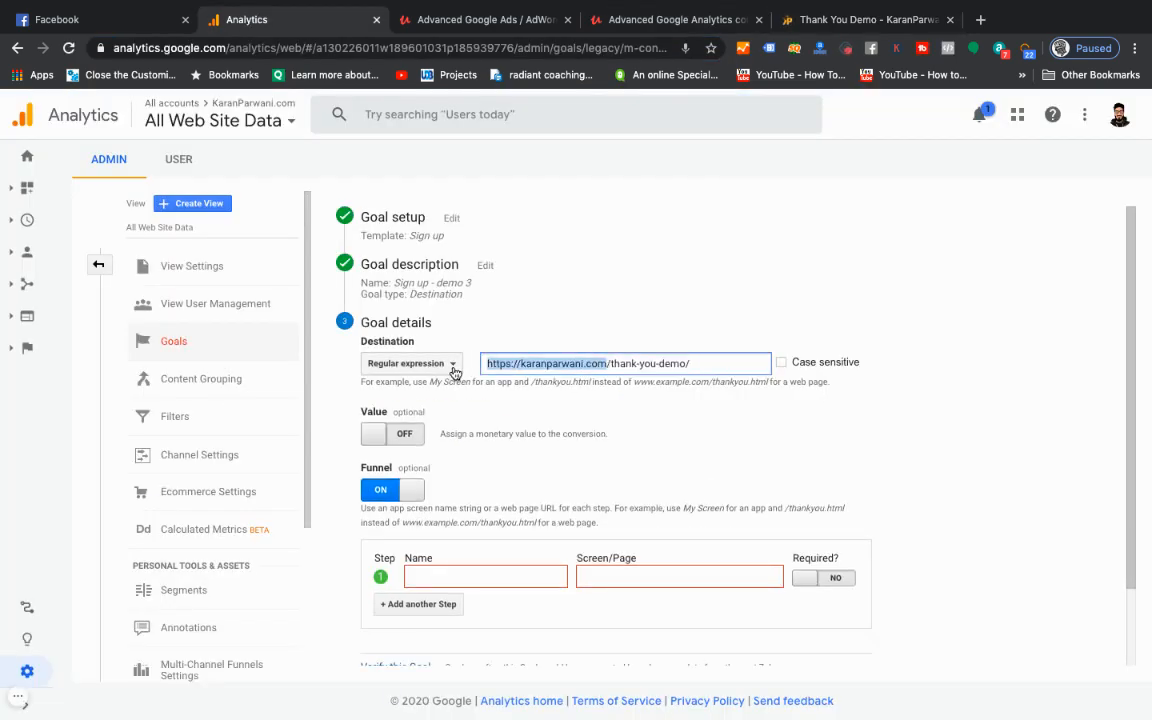
{"action": "key", "text": "BackSpace"}
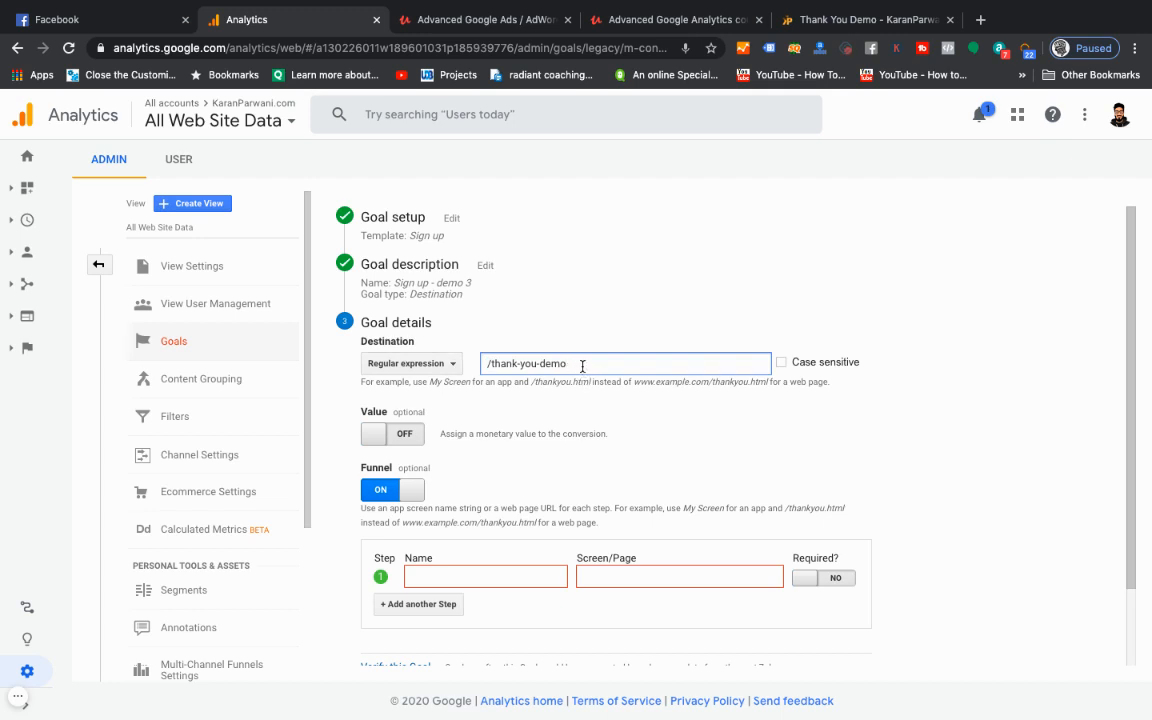
{"action": "left_click", "coordinate": [632, 321]}
{"action": "left_click", "coordinate": [633, 363]}
Name the first funnel step "Landing Page - 1"
{"action": "scroll", "coordinate": [601, 432], "scroll_direction": "down", "scroll_amount": 2}
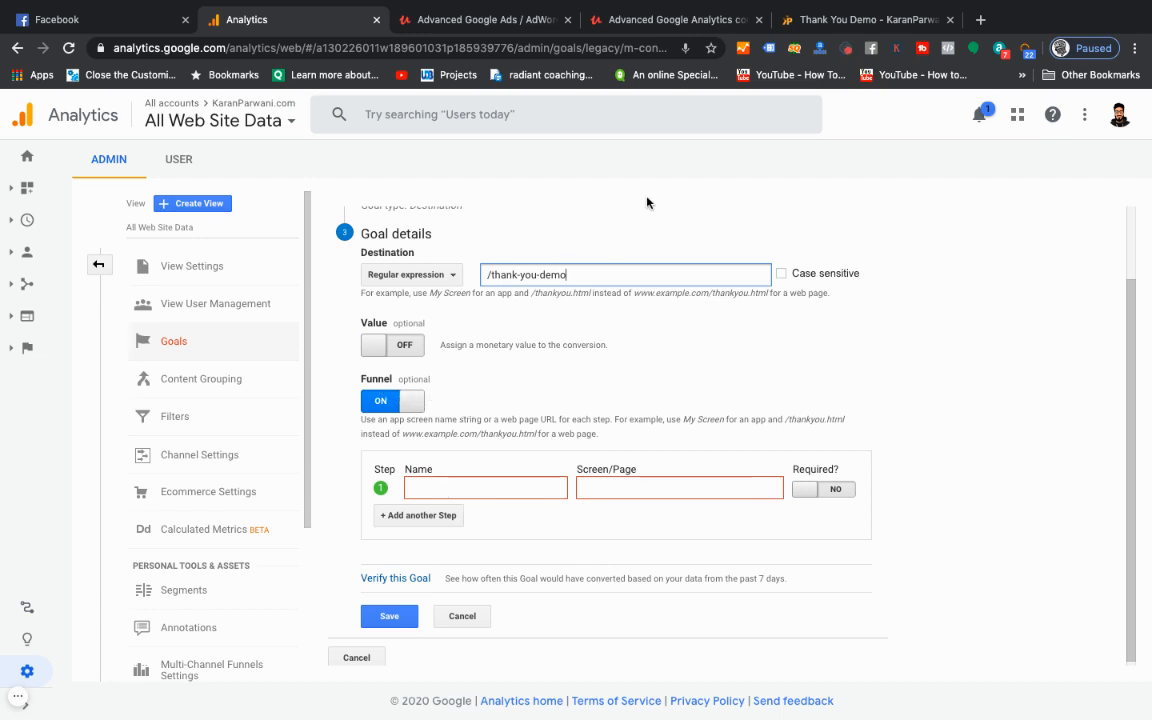
{"action": "left_click", "coordinate": [471, 486]}
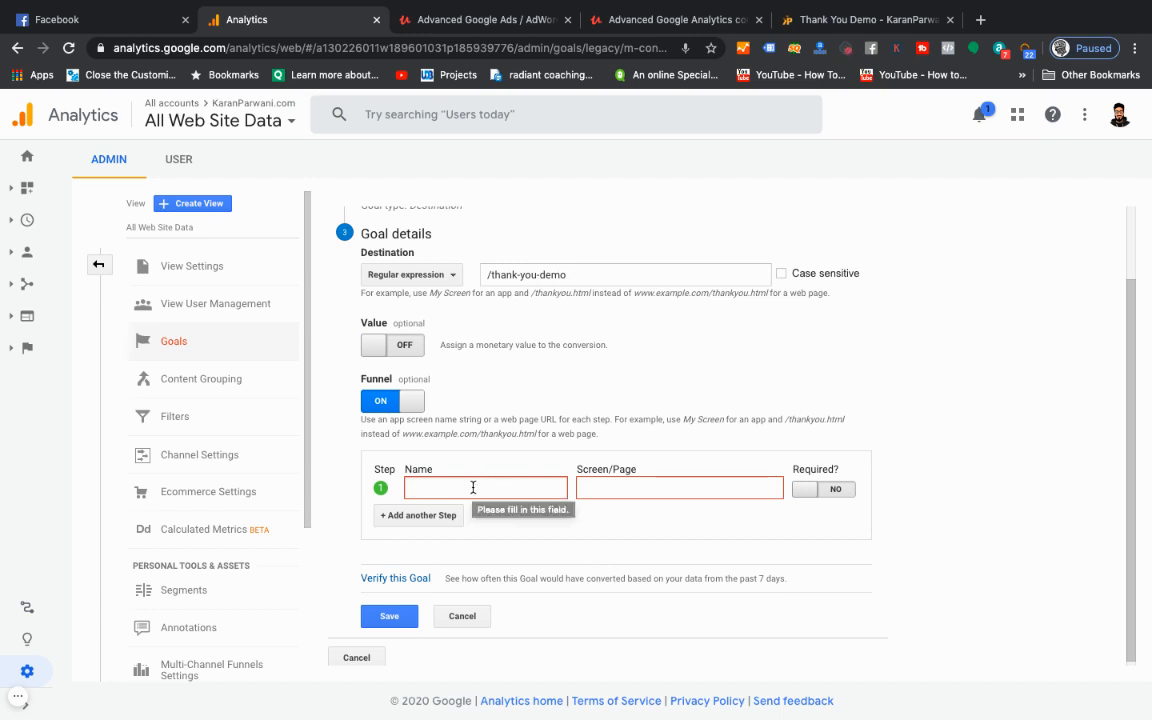
{"action": "type", "text": "F"}
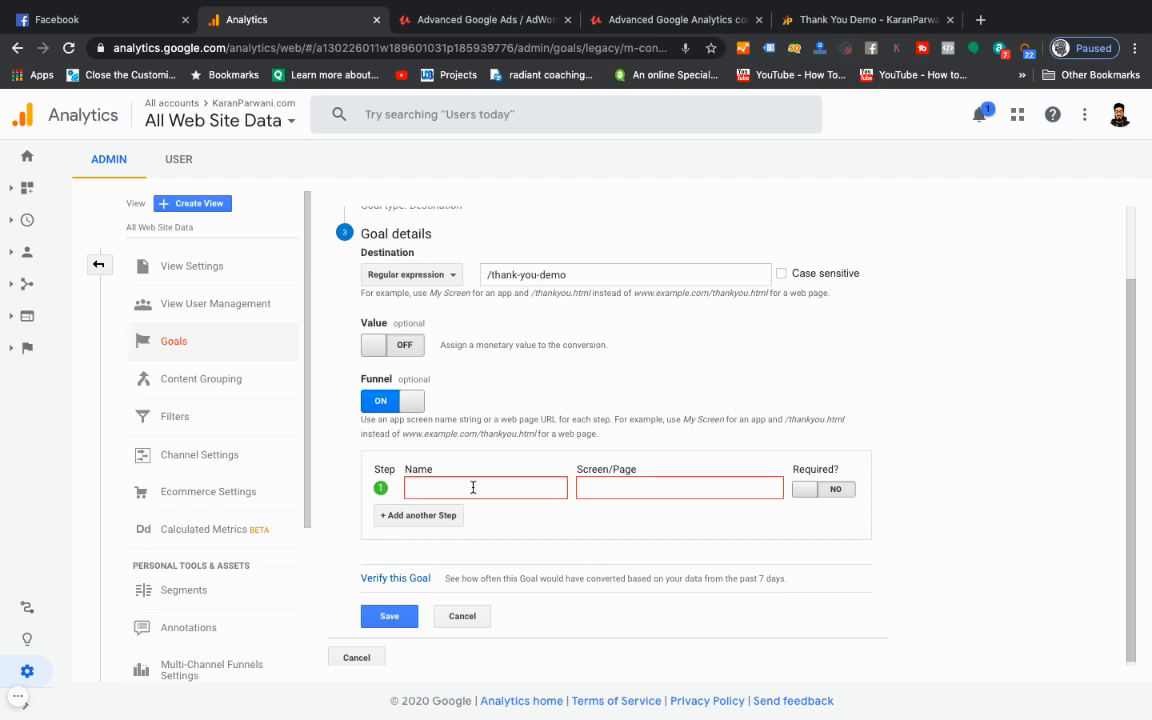
{"action": "type", "text": "Landing Page - 1"}
In the thank-you page's browser tab, change the address to open the site's /demo-landing-page/ page and copy its address
{"action": "left_click", "coordinate": [589, 489]}
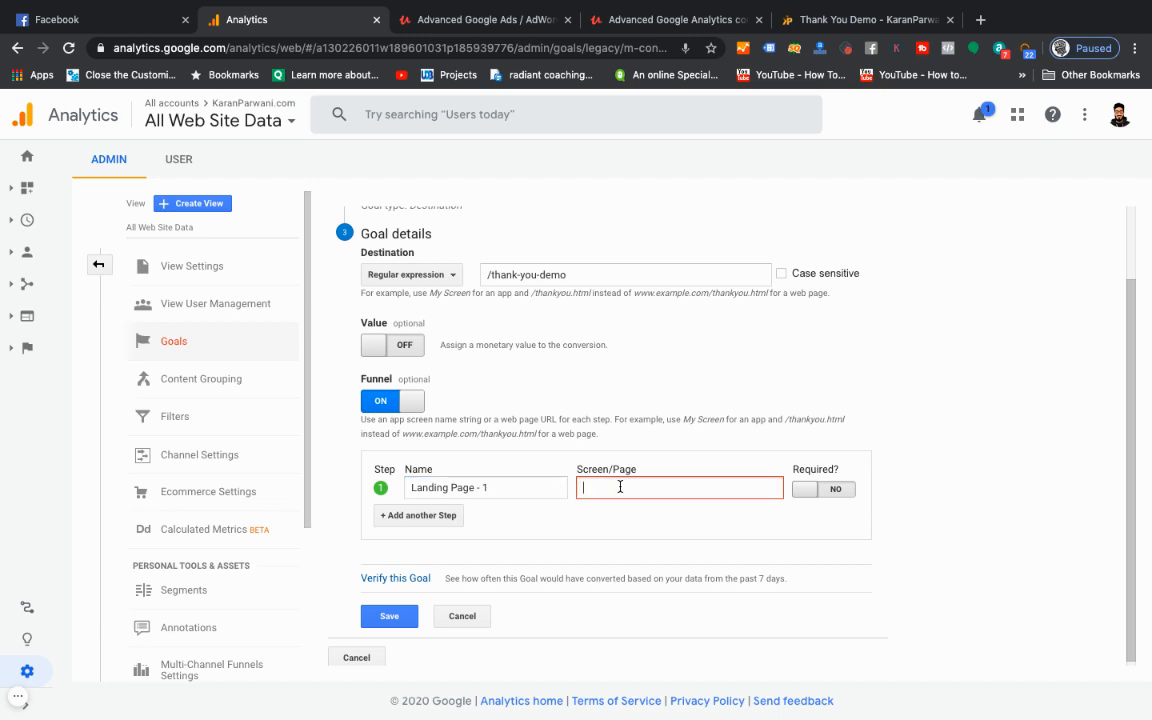
{"action": "left_click", "coordinate": [838, 22]}
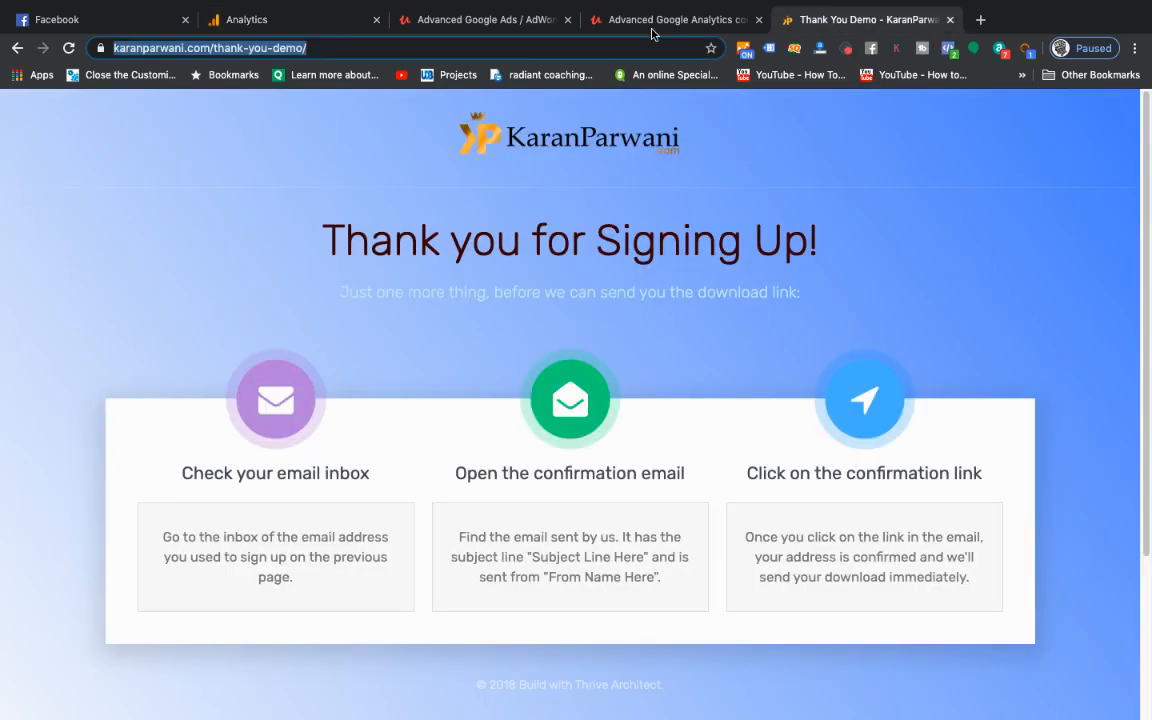
{"action": "left_click", "coordinate": [468, 44]}
{"action": "key", "text": "BackSpace"}
{"action": "key", "text": "BackSpace"}
{"action": "key", "text": "BackSpace"}
{"action": "key", "text": "BackSpace"}
{"action": "key", "text": "BackSpace"}
{"action": "key", "text": "BackSpace"}
{"action": "key", "text": "BackSpace"}
{"action": "key", "text": "BackSpace"}
{"action": "key", "text": "BackSpace"}
{"action": "key", "text": "BackSpace"}
{"action": "key", "text": "BackSpace"}
{"action": "key", "text": "BackSpace"}
{"action": "key", "text": "BackSpace"}
{"action": "key", "text": "BackSpace"}
{"action": "key", "text": "BackSpace"}
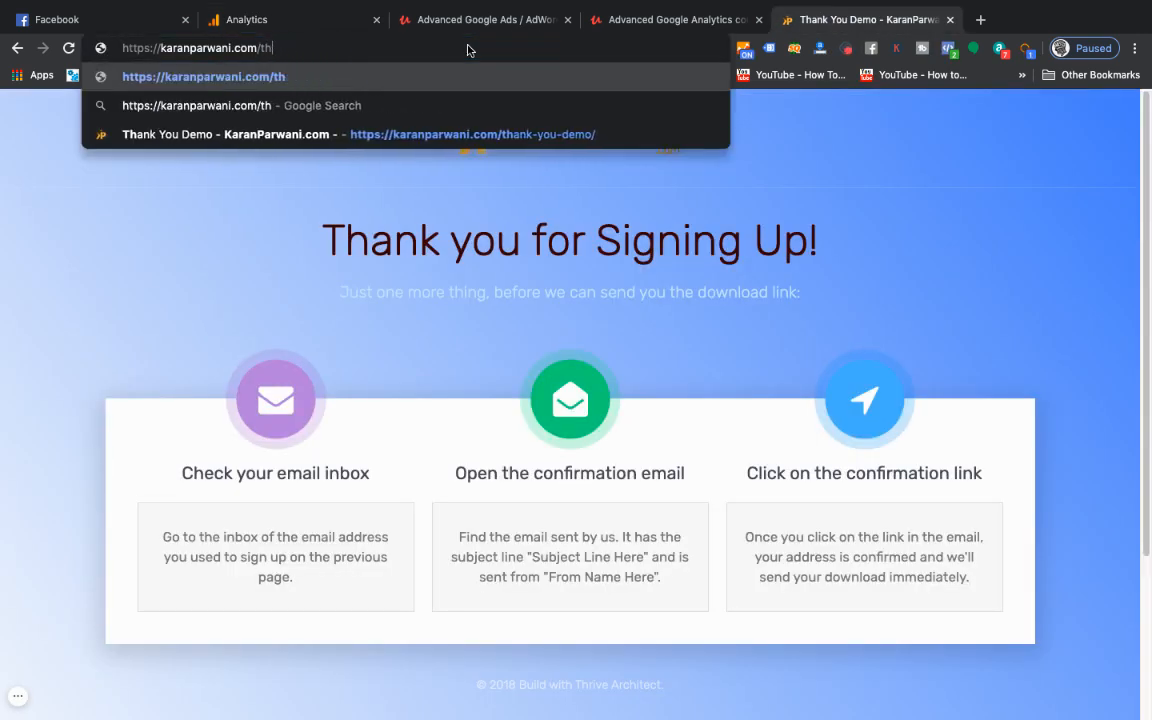
{"action": "type", "text": "d"}
{"action": "key", "text": "Return"}
{"action": "left_click", "coordinate": [468, 46]}
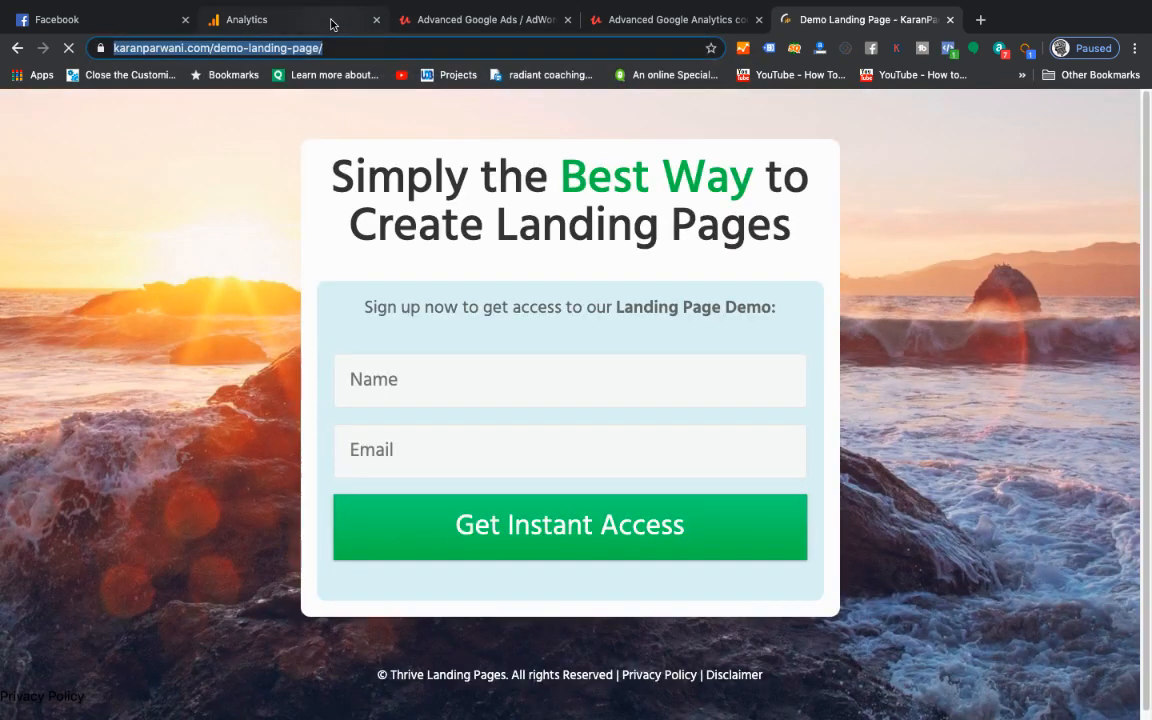
Back in Analytics, set the first funnel step's screen/page to /demo-landing-page, without the domain or trailing slash
{"action": "left_click", "coordinate": [300, 20]}
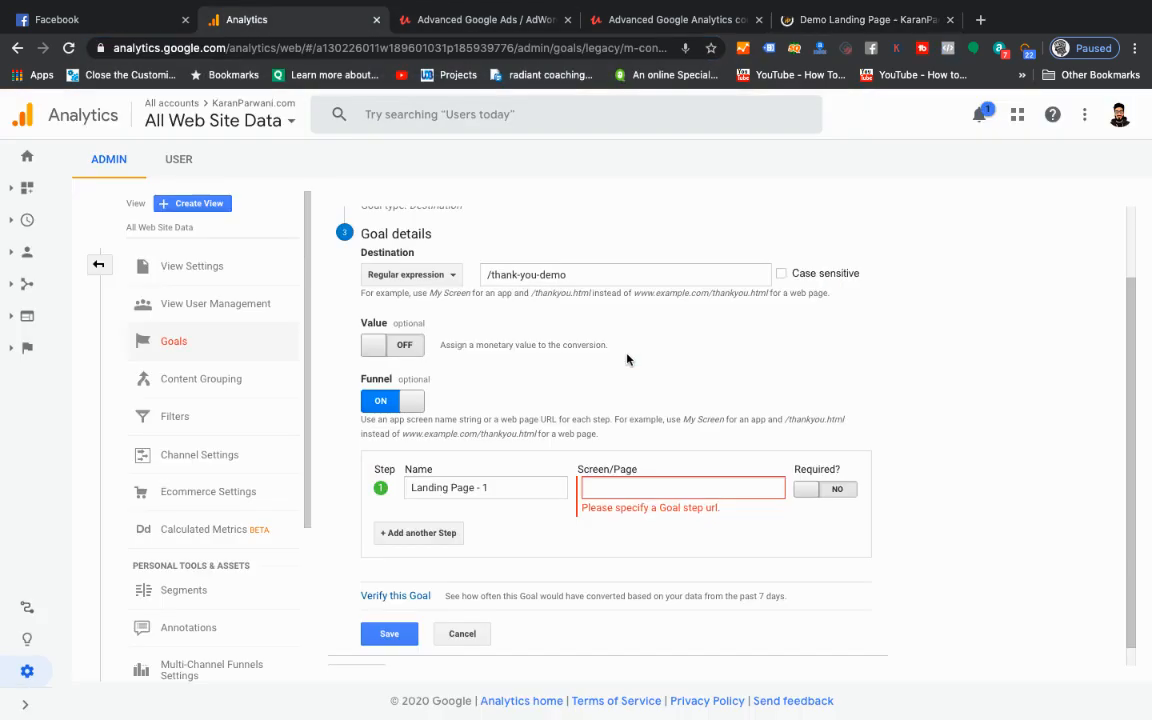
{"action": "key", "text": "ctrl+v"}
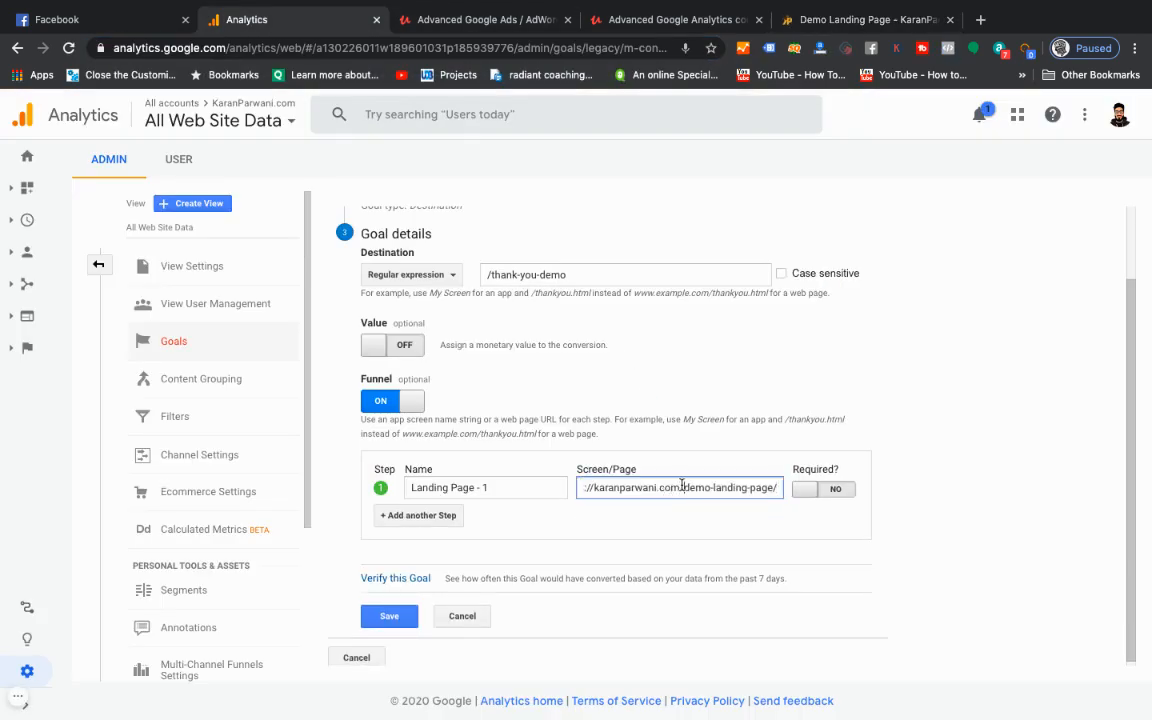
{"action": "left_click_drag", "start_coordinate": [682, 485], "coordinate": [548, 487]}
{"action": "key", "text": "BackSpace"}
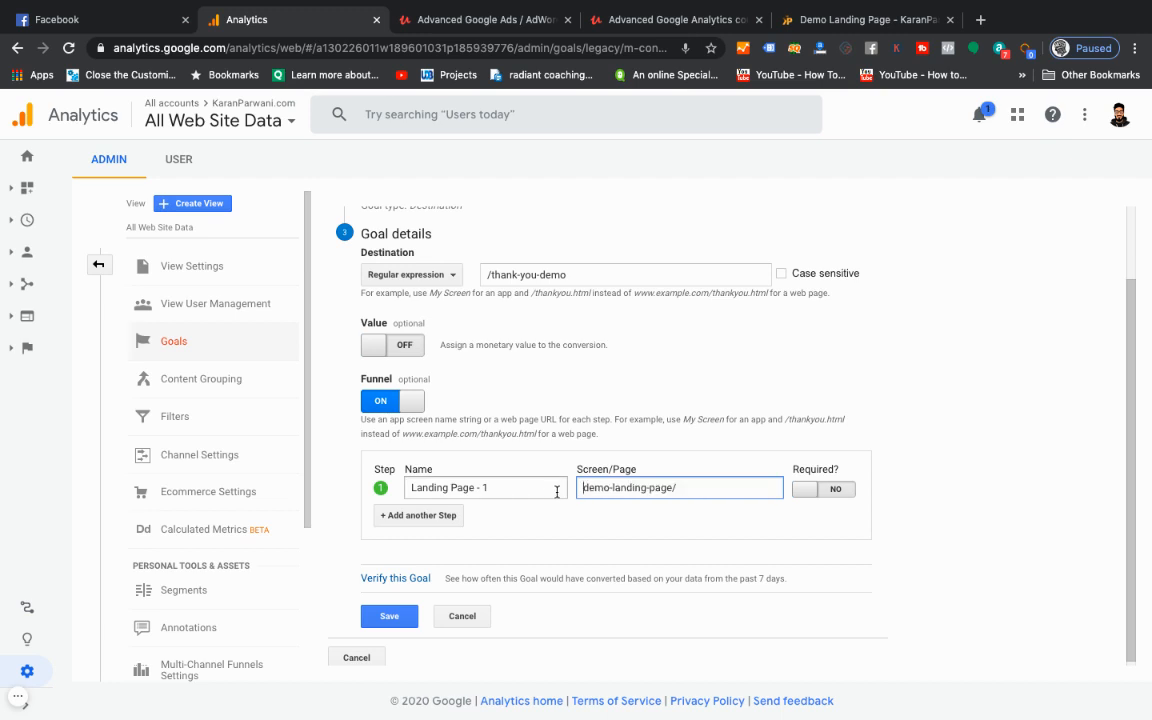
{"action": "type", "text": "/"}
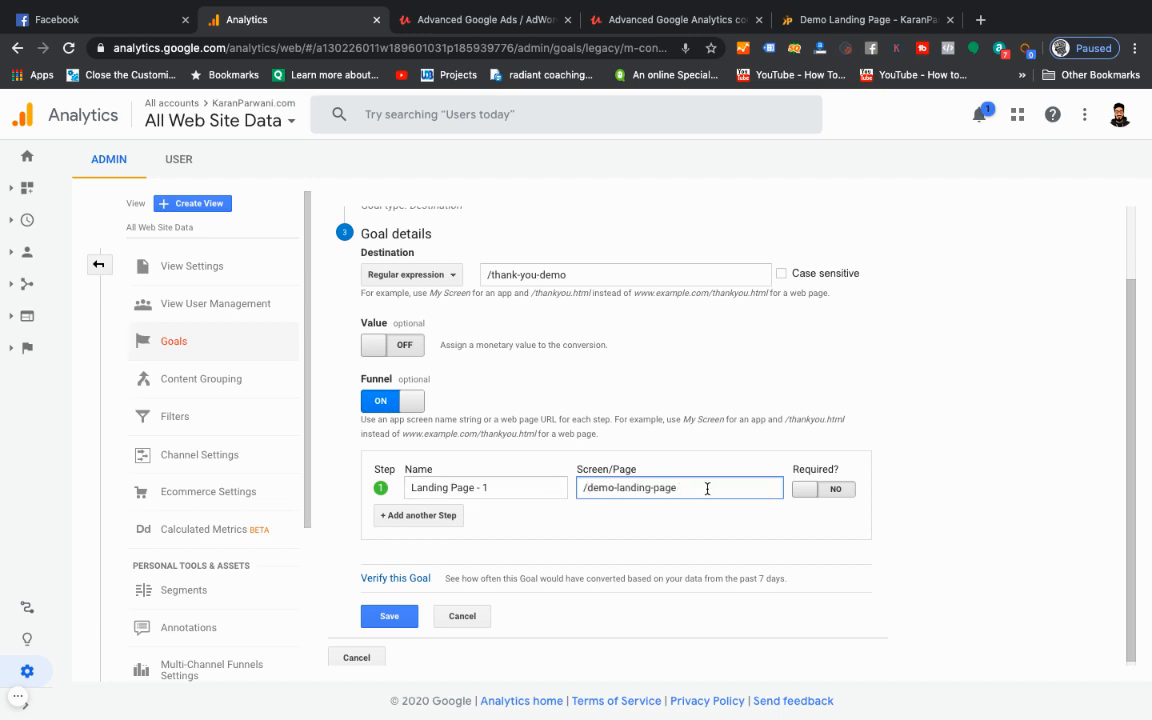
Make the first funnel step required and save the goal
{"action": "left_click", "coordinate": [820, 489]}
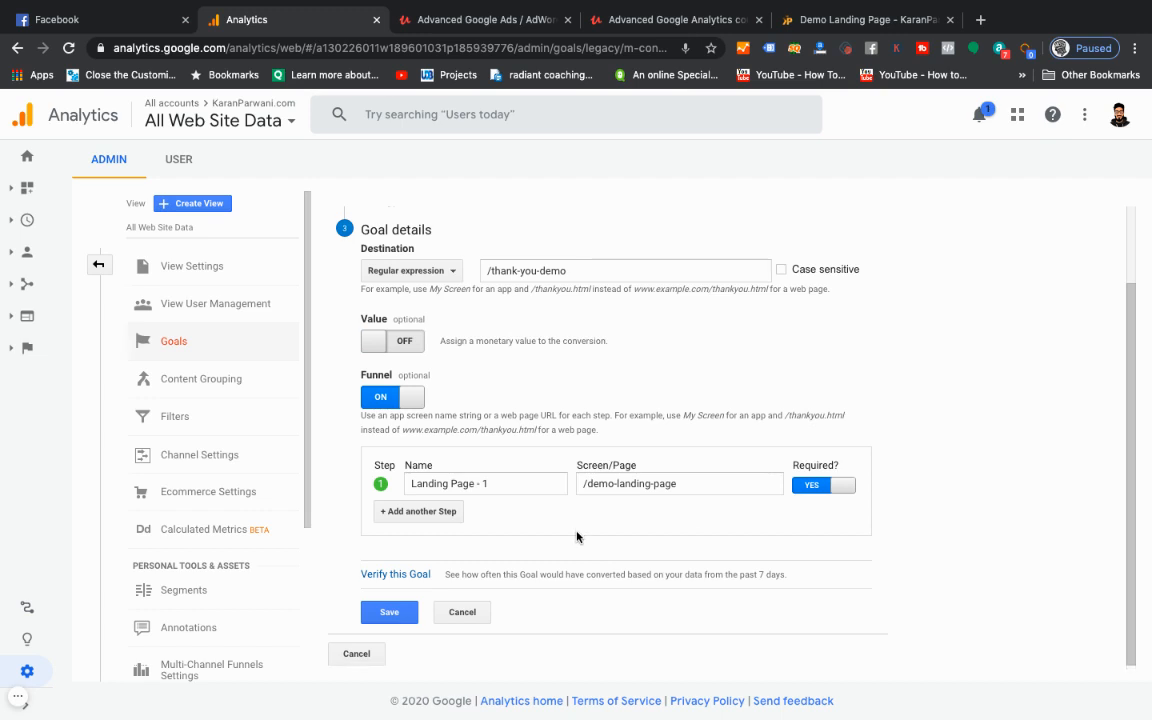
{"action": "left_click", "coordinate": [398, 613]}
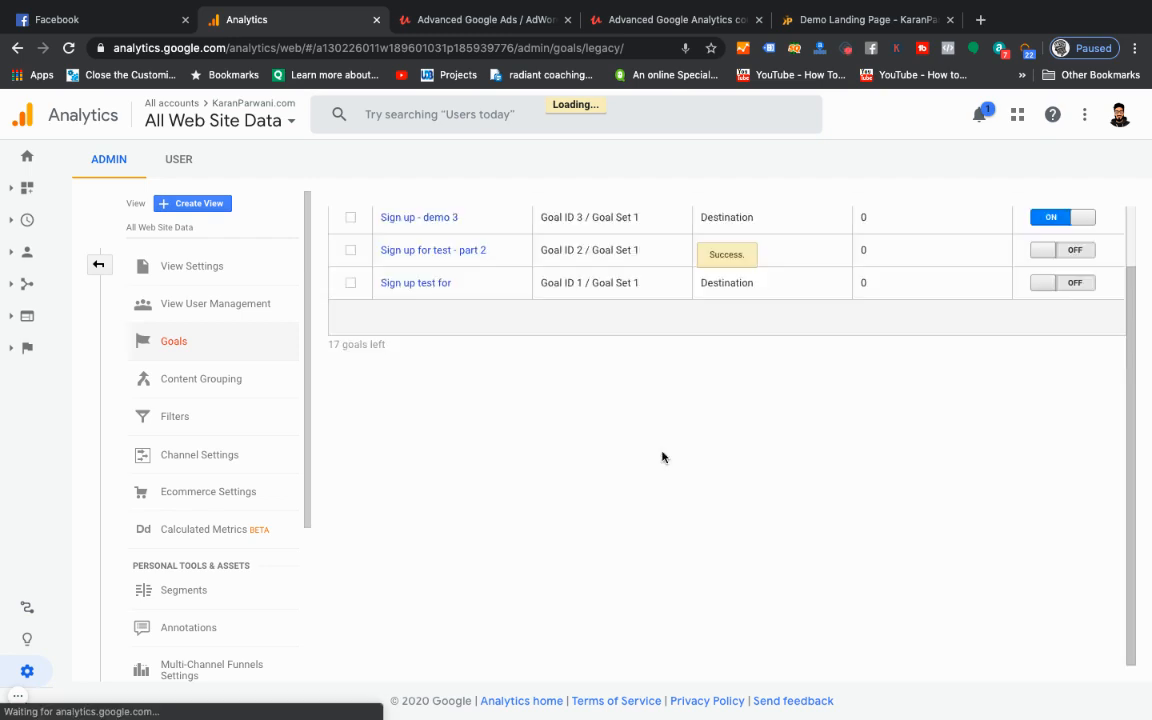
Reopen the "Sign up - demo 3" goal, review its destination and funnel settings, and save it again
{"action": "scroll", "coordinate": [445, 222], "scroll_direction": "up", "scroll_amount": 1}
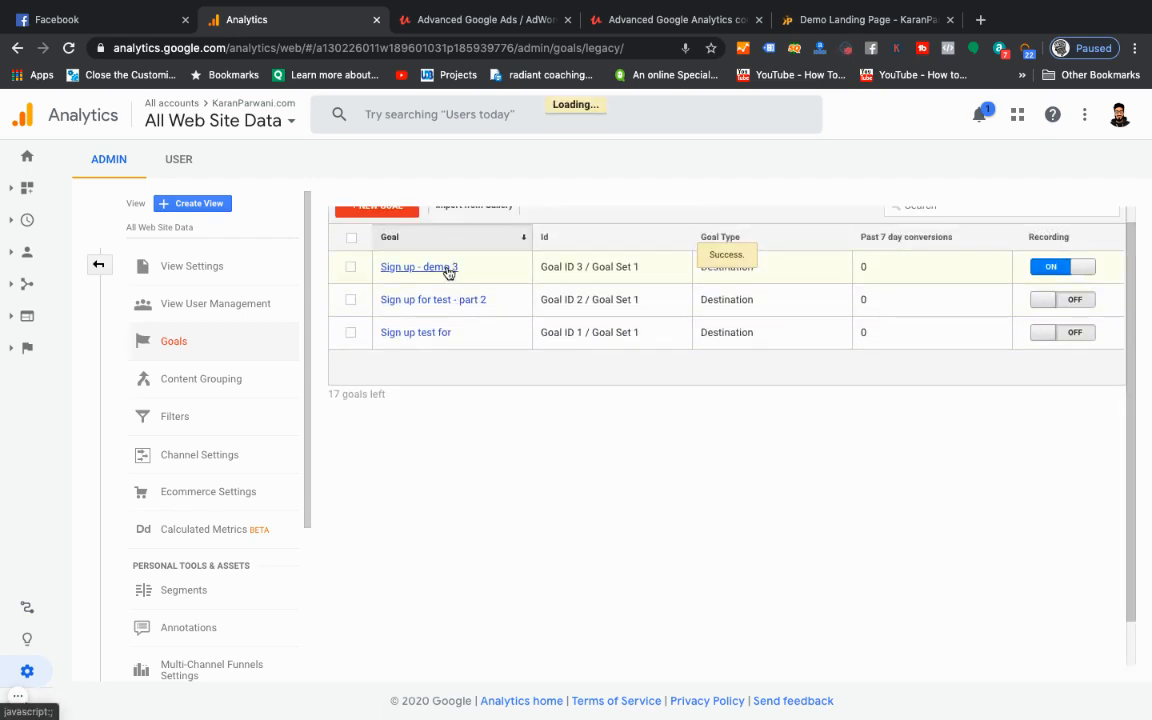
{"action": "left_click", "coordinate": [449, 273]}
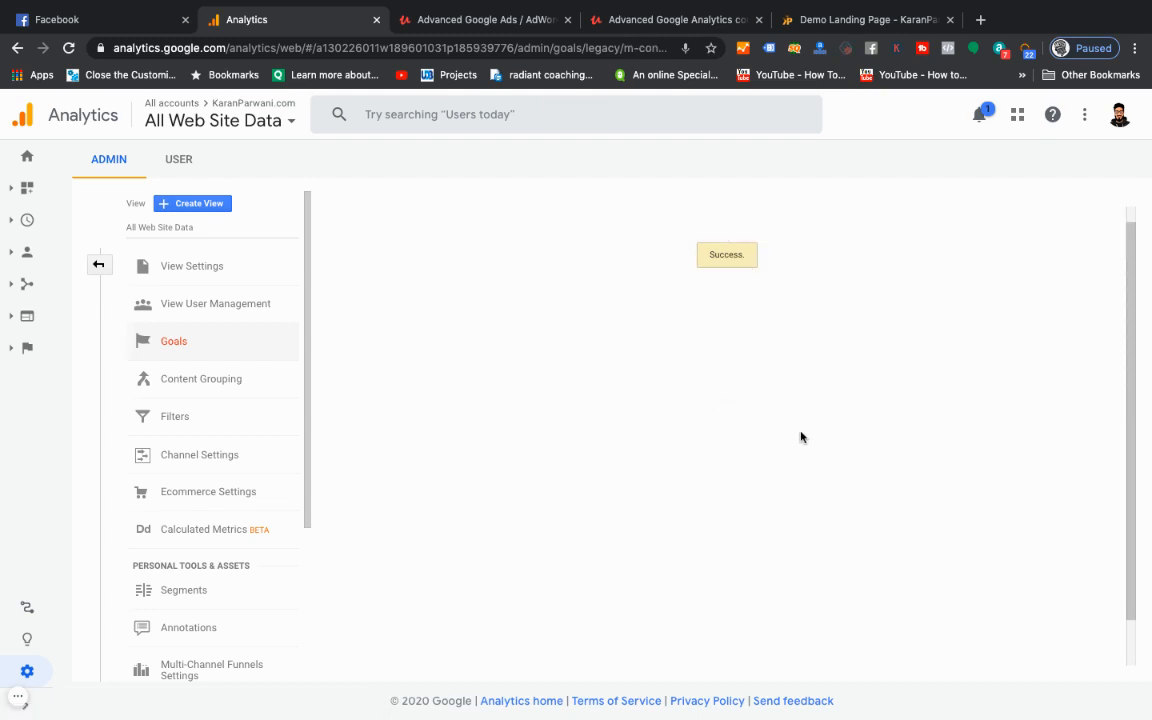
{"action": "left_click", "coordinate": [465, 311]}
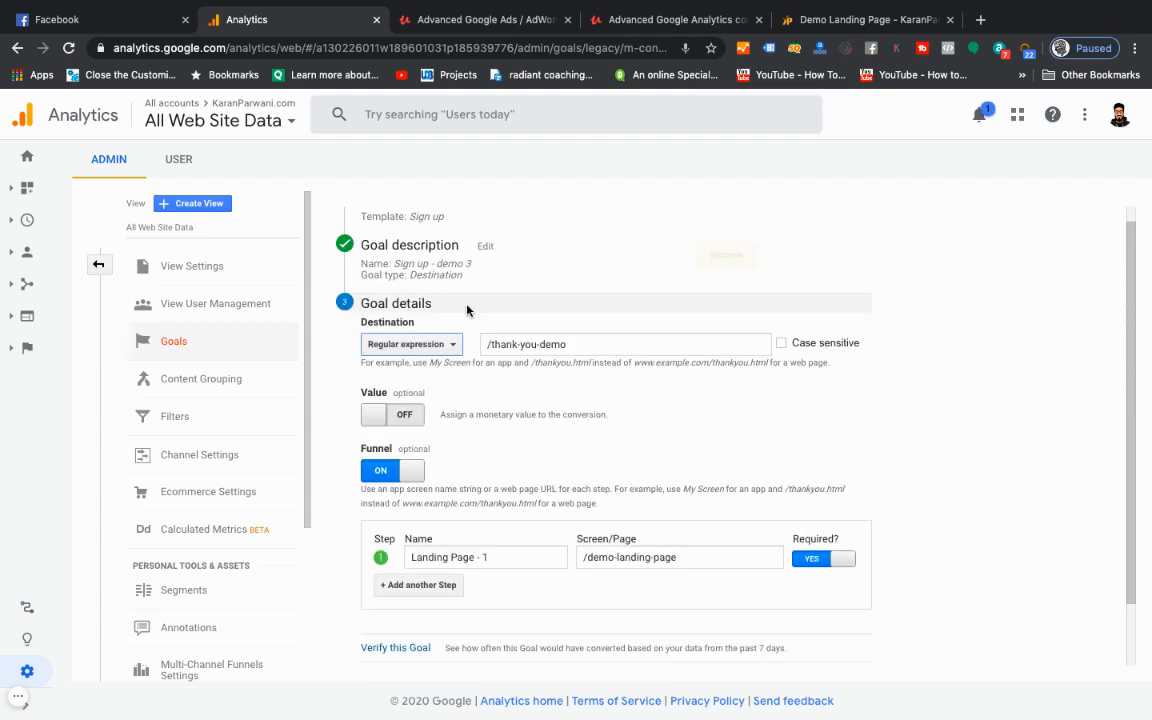
{"action": "scroll", "coordinate": [576, 456], "scroll_direction": "down", "scroll_amount": 2}
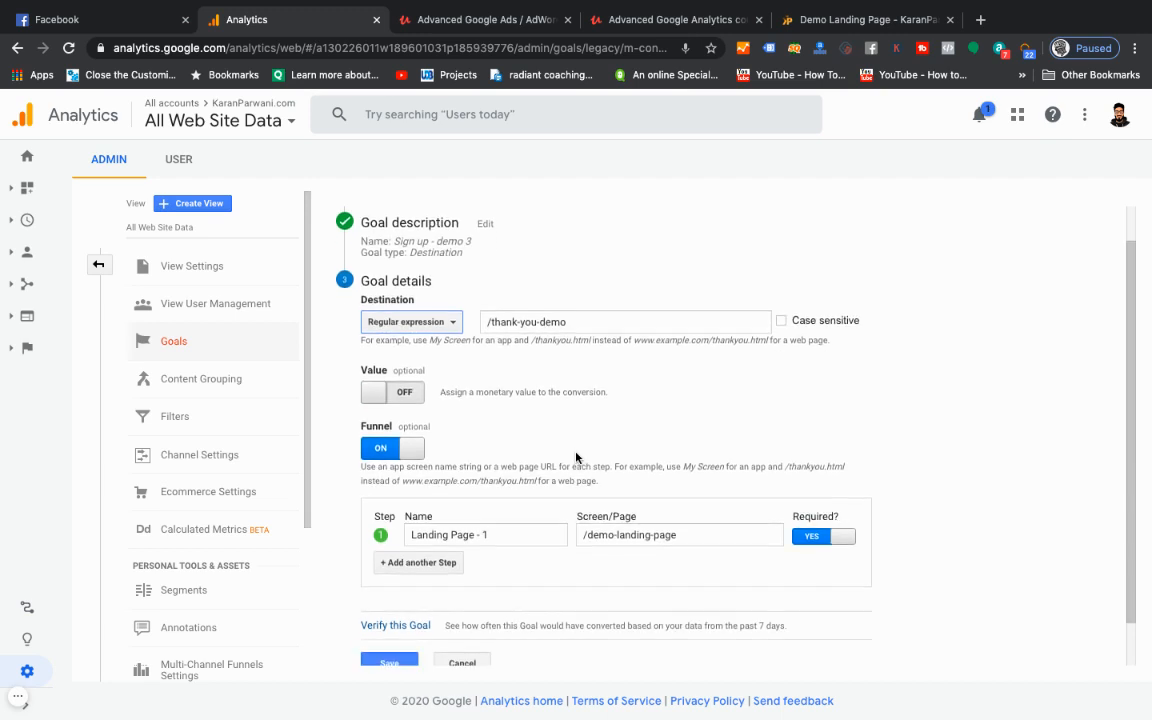
{"action": "scroll", "coordinate": [576, 453], "scroll_direction": "up", "scroll_amount": 2}
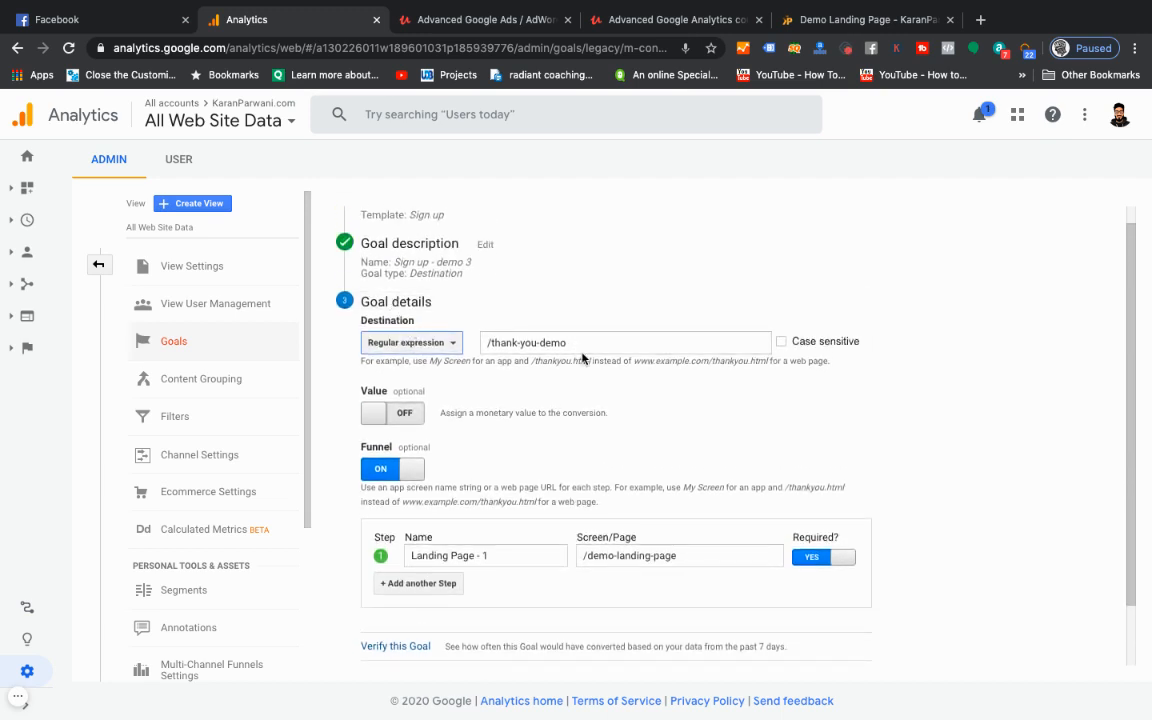
{"action": "scroll", "coordinate": [503, 472], "scroll_direction": "down", "scroll_amount": 3}
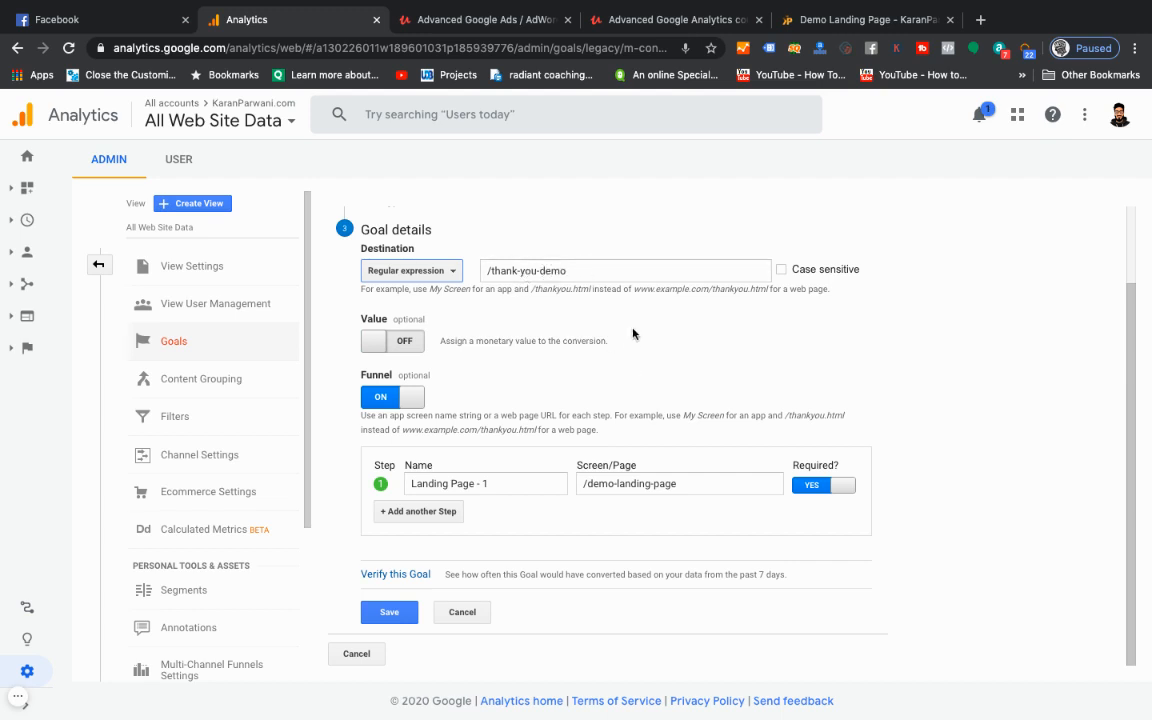
{"action": "left_click", "coordinate": [380, 610]}
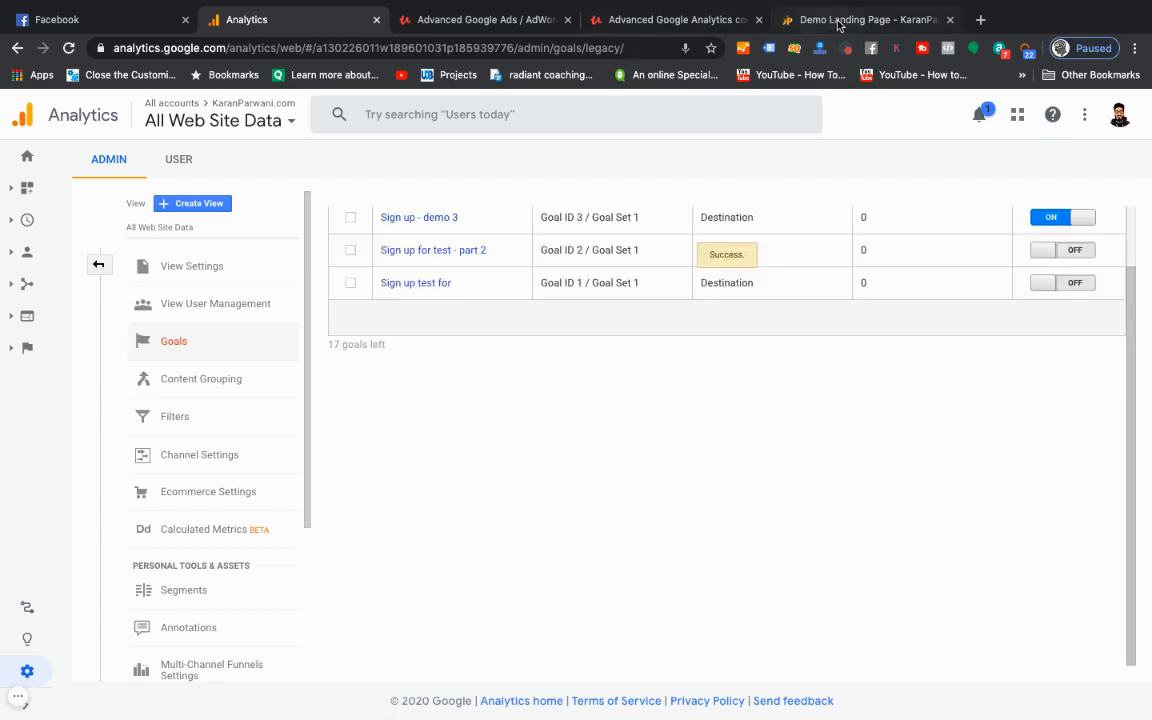
On the demo landing page, fill in the name and e-mail from the saved suggestions and submit the sign-up form
{"action": "left_click", "coordinate": [838, 20]}
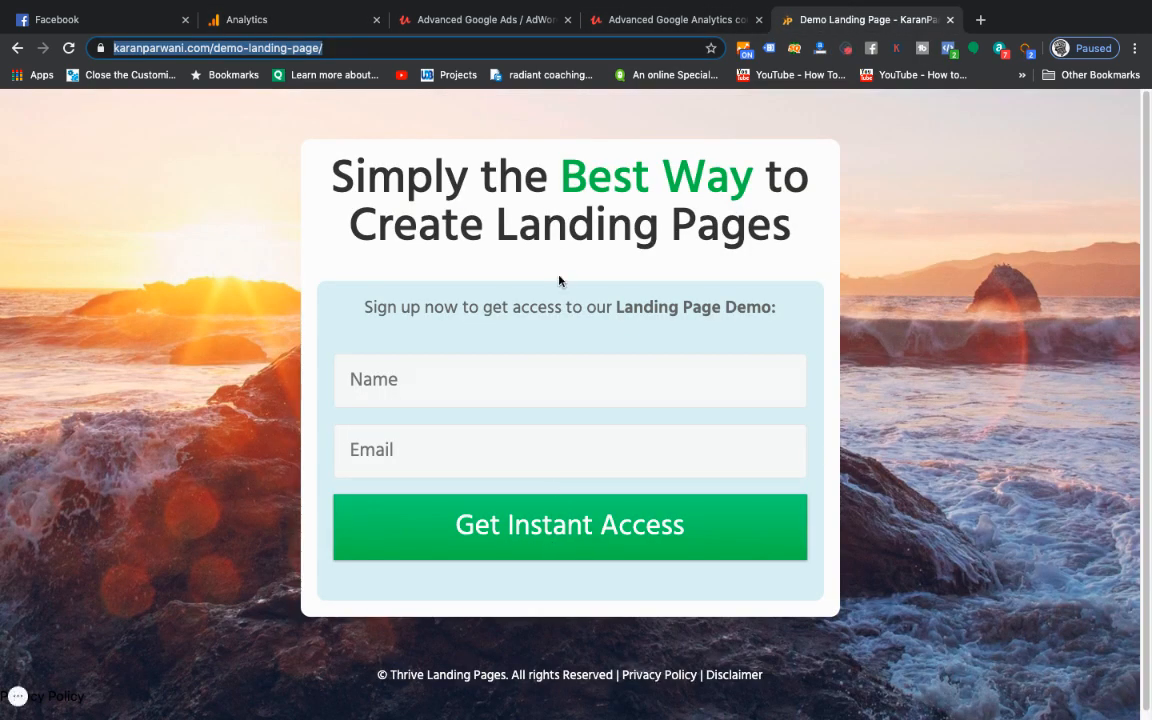
{"action": "left_click", "coordinate": [561, 220]}
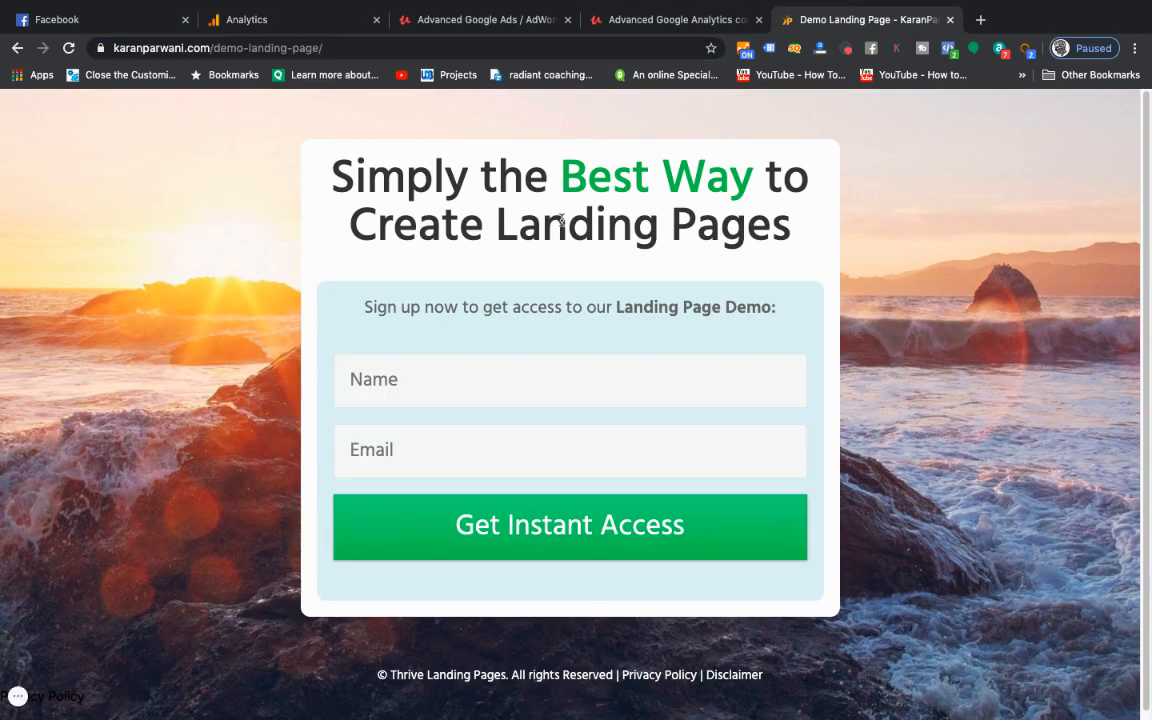
{"action": "left_click", "coordinate": [448, 380]}
{"action": "left_click", "coordinate": [411, 431]}
{"action": "left_click", "coordinate": [437, 449]}
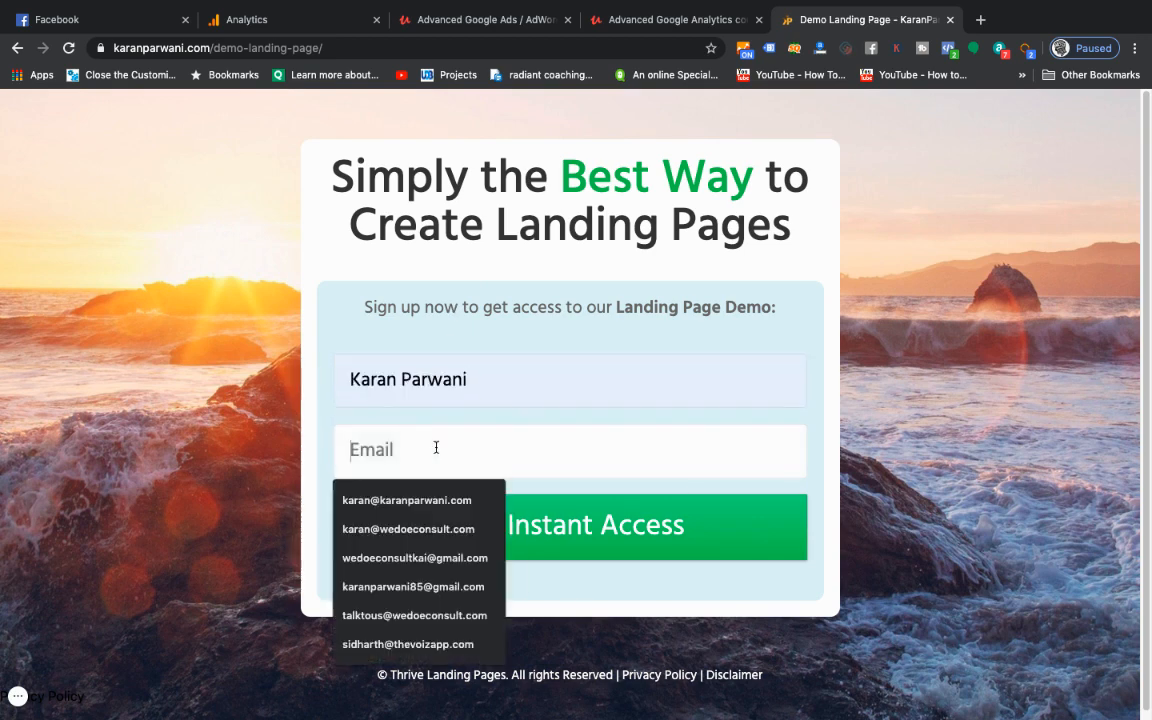
{"action": "left_click", "coordinate": [431, 500]}
{"action": "left_click", "coordinate": [545, 532]}
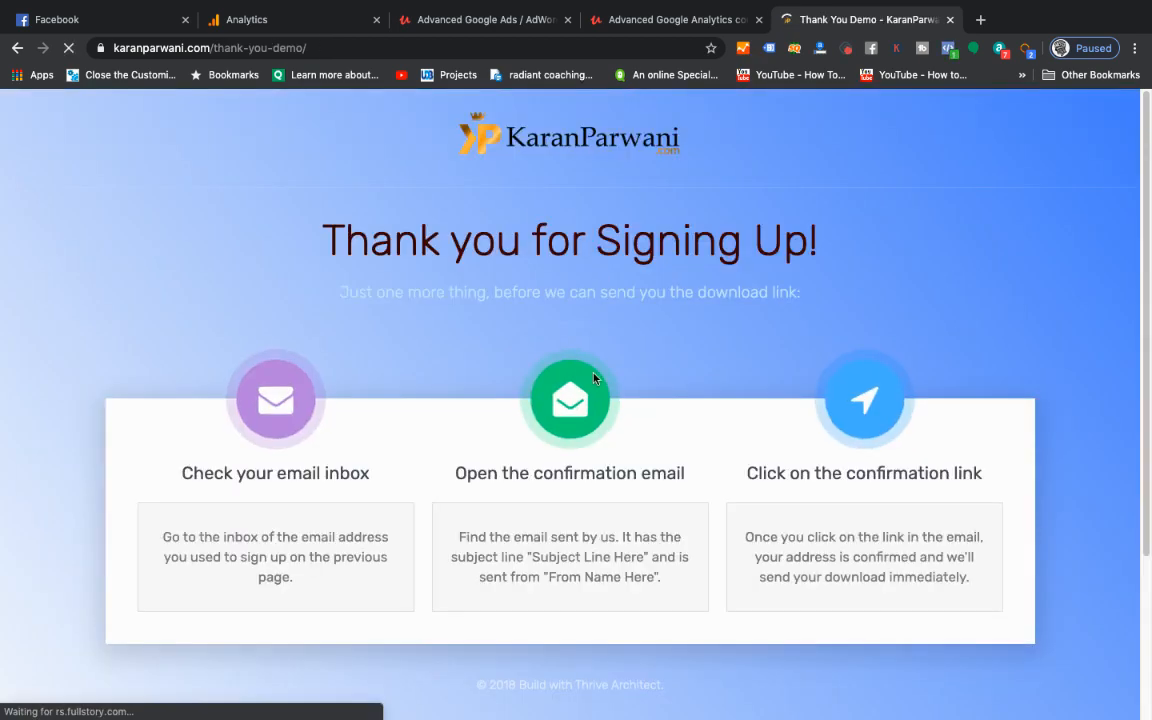
{"action": "scroll", "coordinate": [593, 376], "scroll_direction": "down", "scroll_amount": 1}
{"action": "scroll", "coordinate": [593, 376], "scroll_direction": "down", "scroll_amount": 3}
{"action": "scroll", "coordinate": [632, 180], "scroll_direction": "up", "scroll_amount": 4}
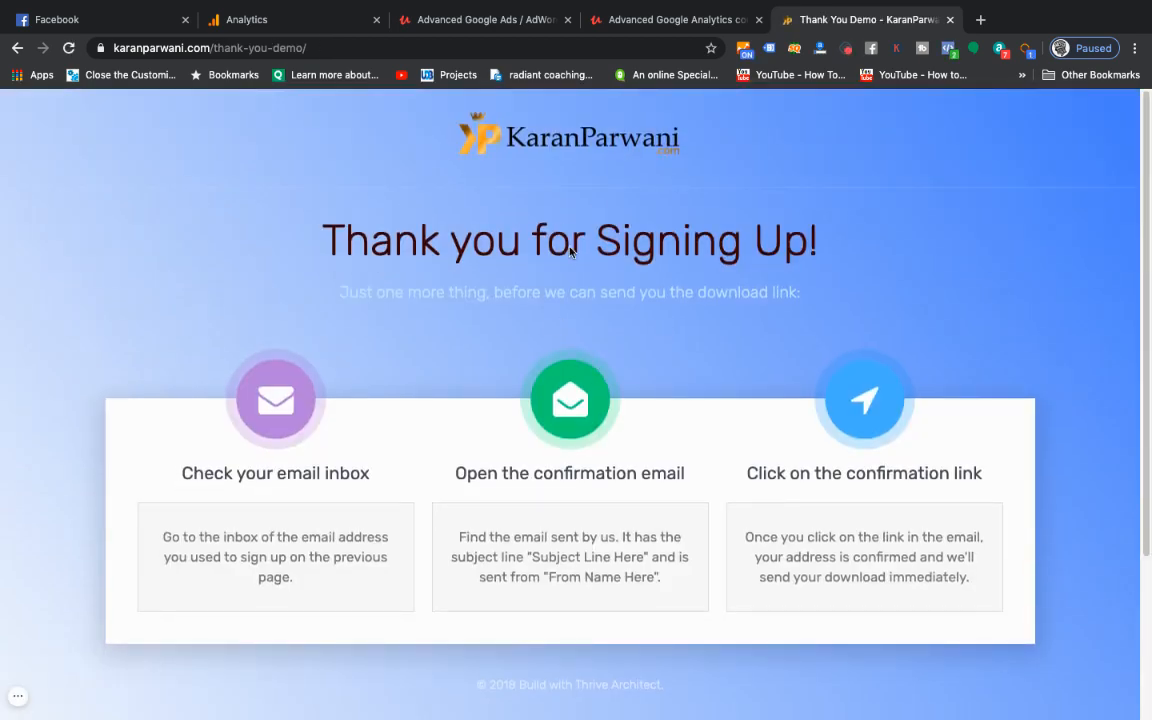
Back in Analytics, open the Overview report for conversion goals and examine the goal completions
{"action": "left_click", "coordinate": [300, 20]}
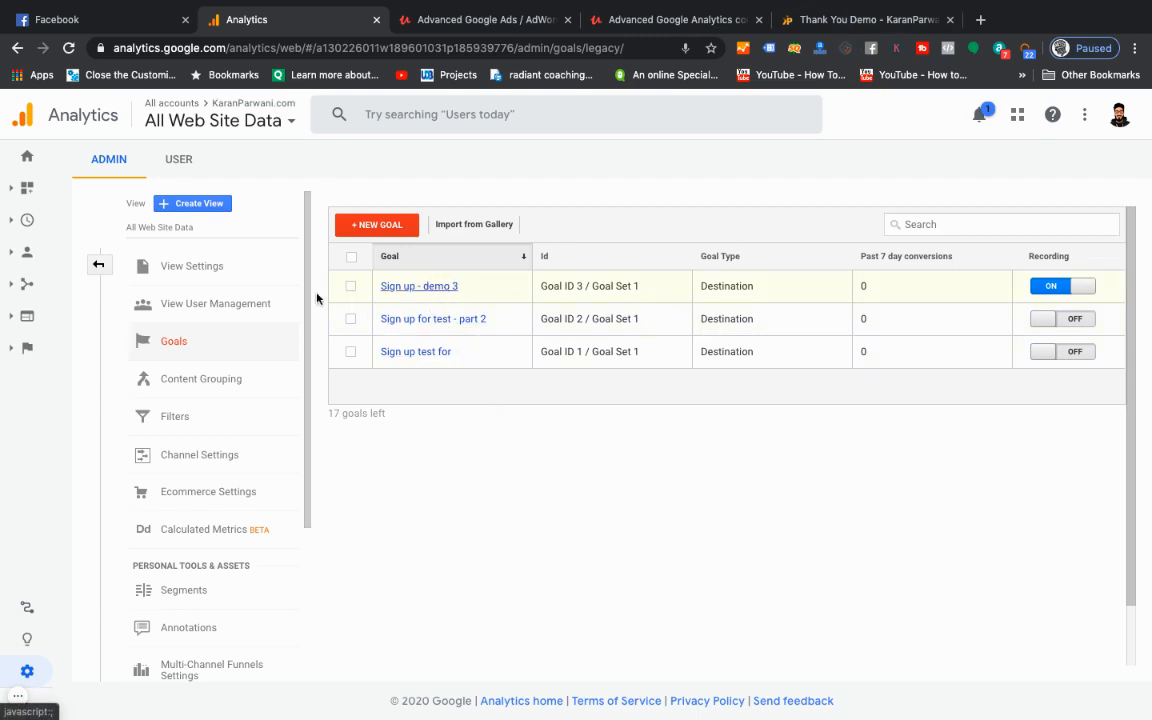
{"action": "left_click", "coordinate": [27, 348]}
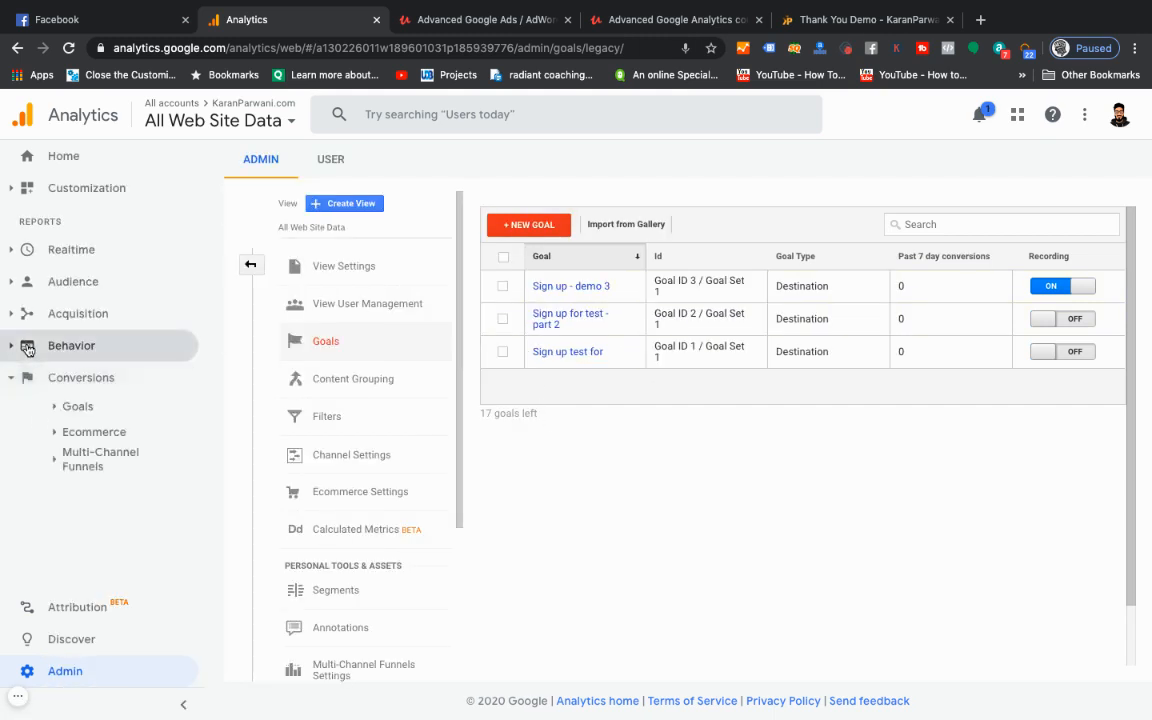
{"action": "left_click", "coordinate": [80, 408]}
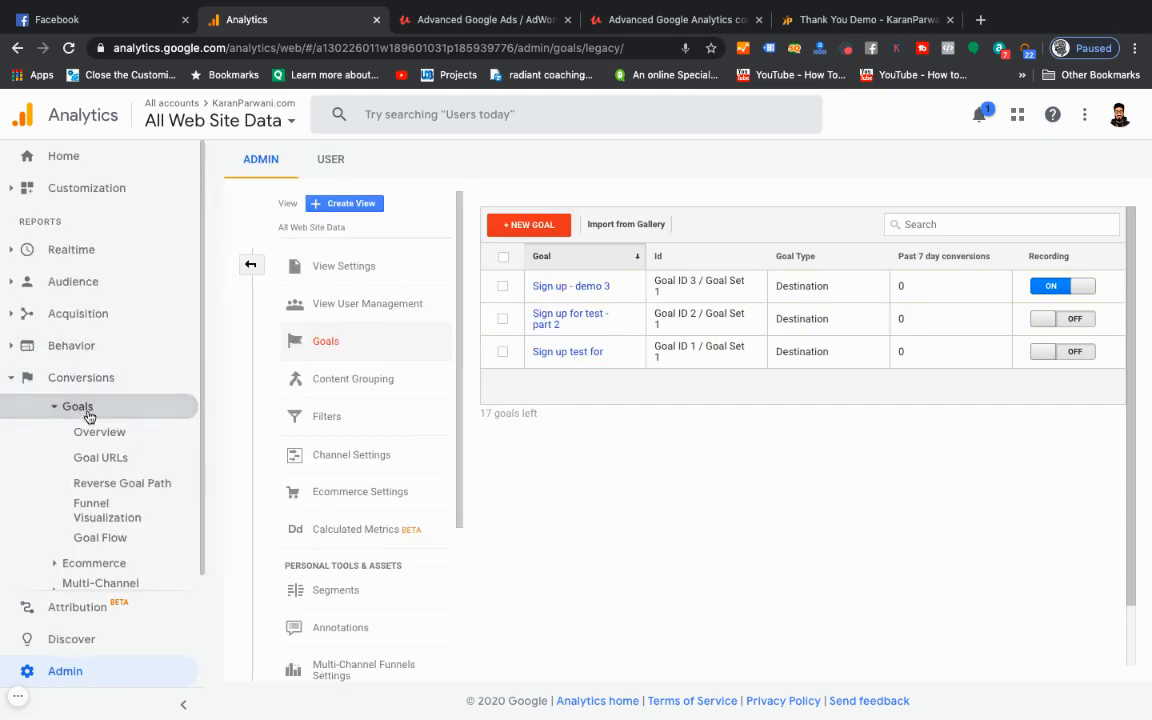
{"action": "left_click", "coordinate": [96, 433]}
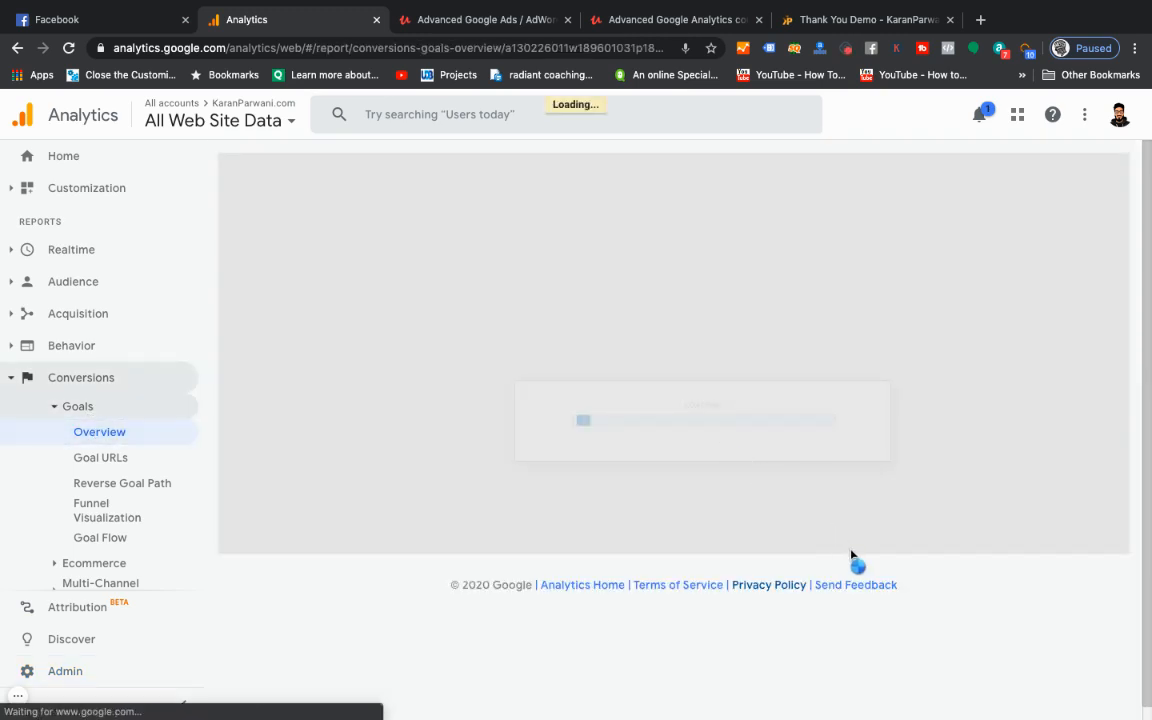
{"action": "scroll", "coordinate": [851, 555], "scroll_direction": "down", "scroll_amount": 1}
{"action": "scroll", "coordinate": [851, 555], "scroll_direction": "down", "scroll_amount": 1}
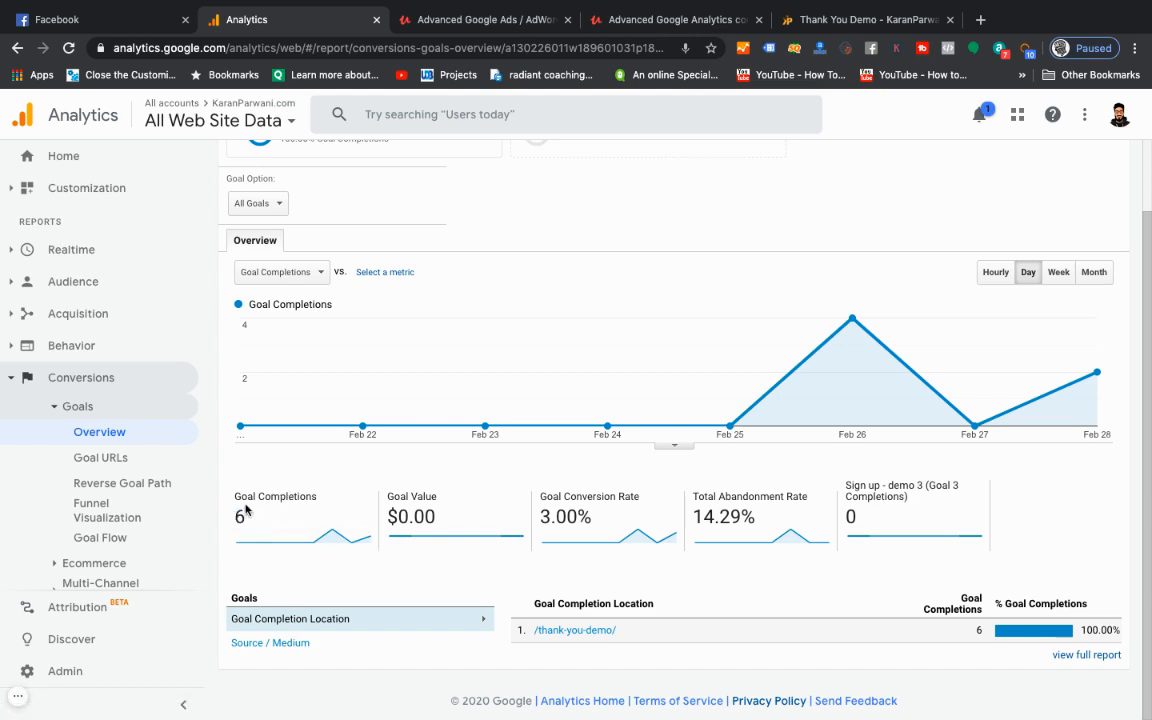
{"action": "scroll", "coordinate": [740, 290], "scroll_direction": "up", "scroll_amount": 2}
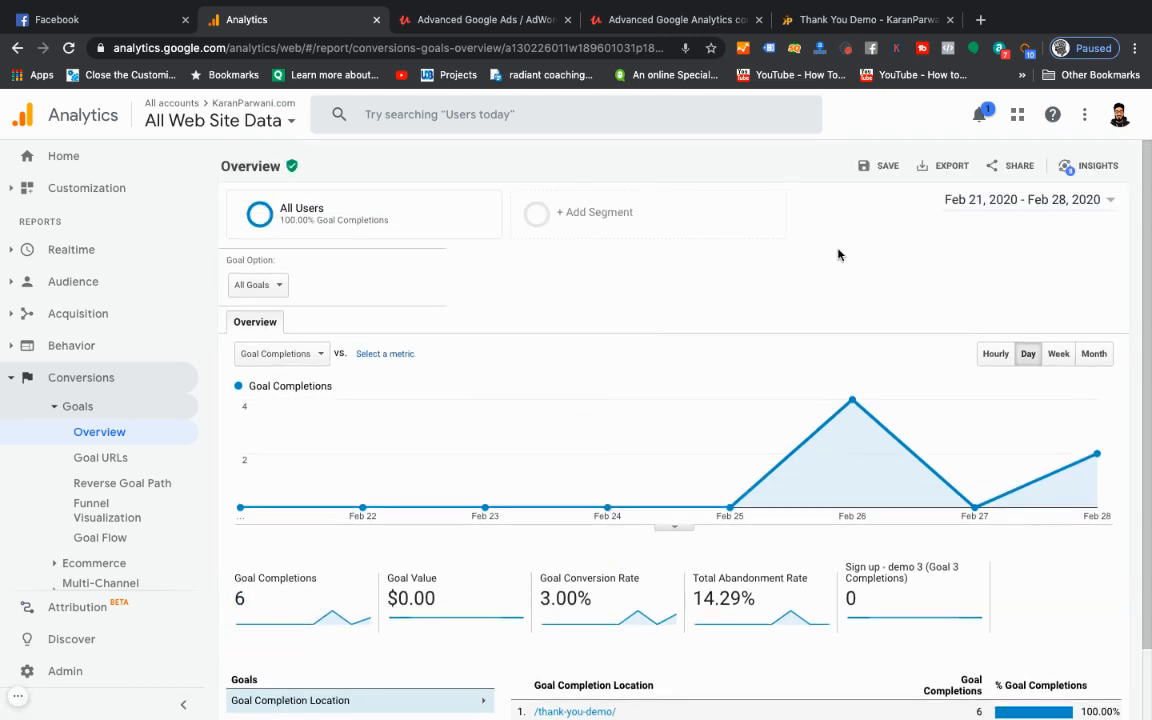
Limit the goals Overview report to the single day Feb 28, 2020
{"action": "left_click", "coordinate": [1009, 202]}
{"action": "left_click", "coordinate": [886, 296]}
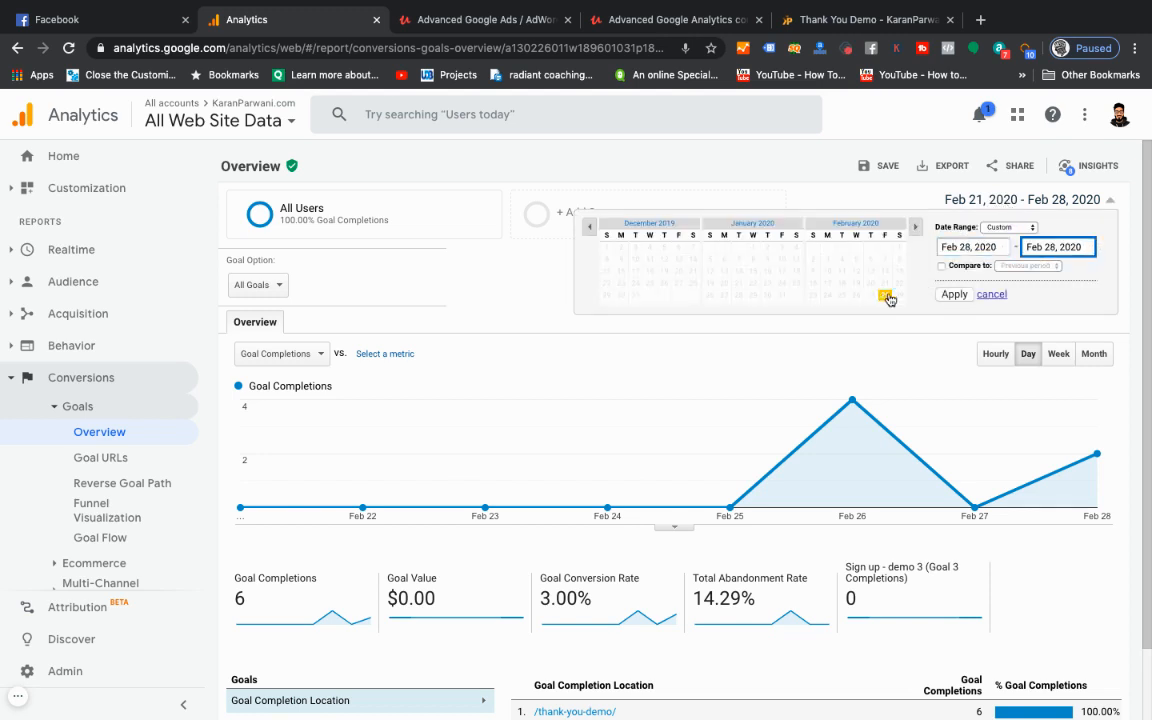
{"action": "left_click", "coordinate": [955, 295]}
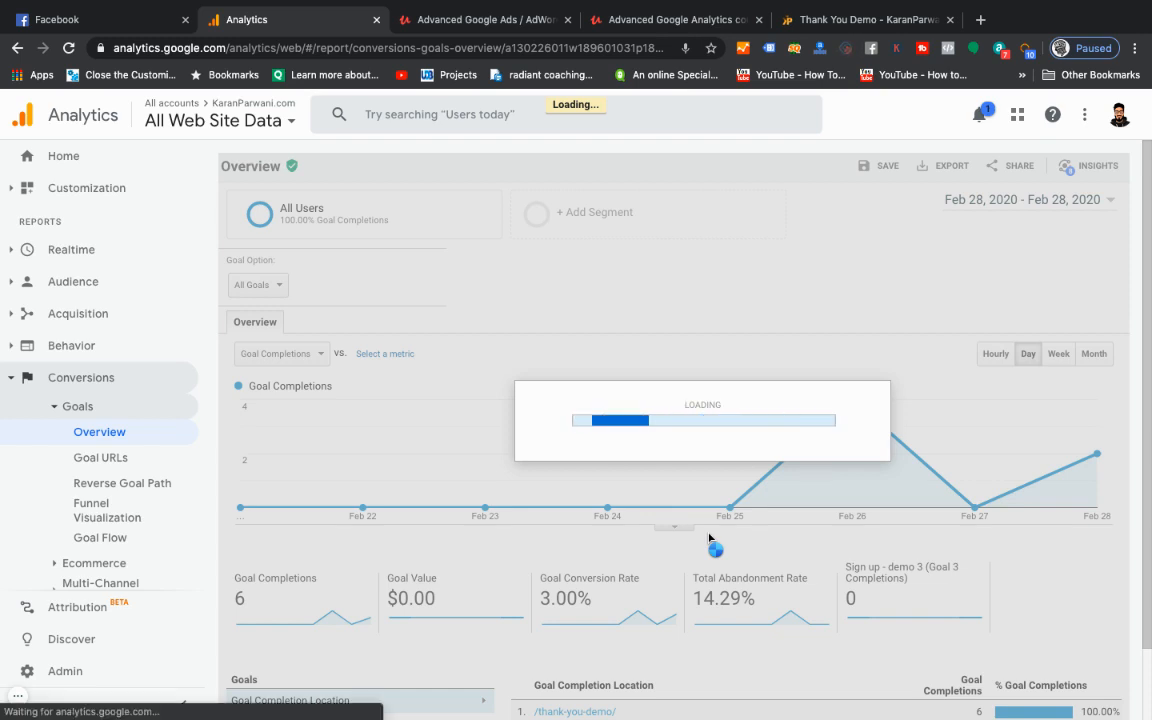
{"action": "scroll", "coordinate": [660, 520], "scroll_direction": "down", "scroll_amount": 1}
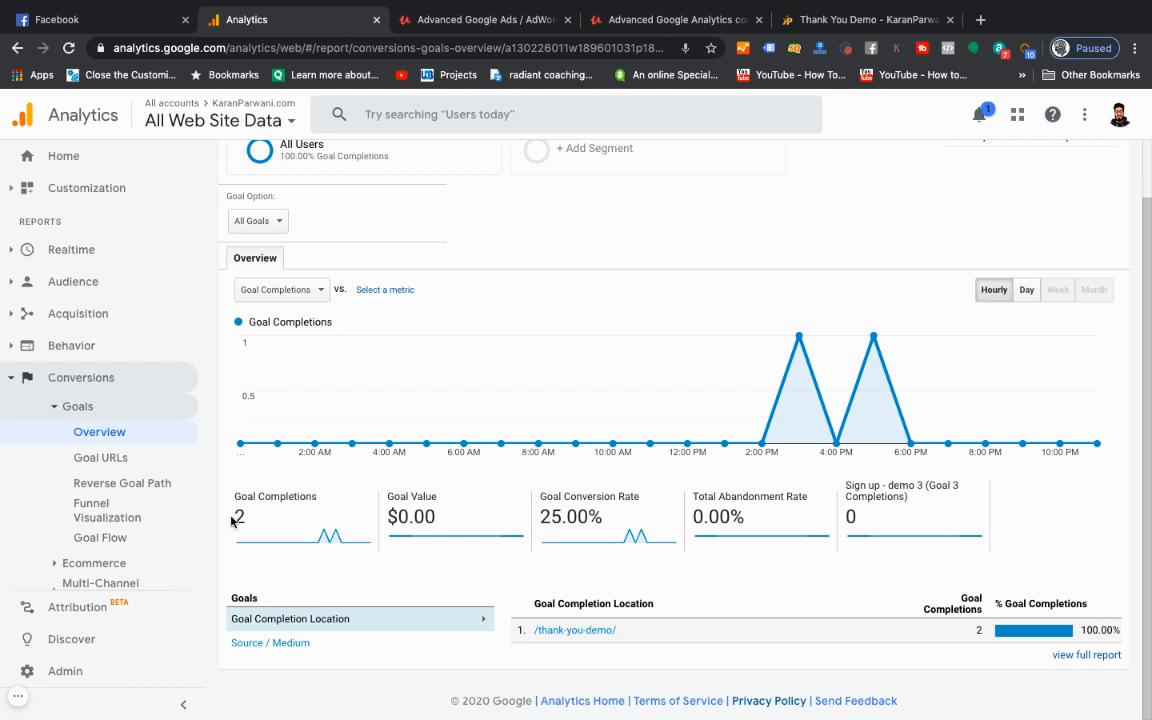
Plot "Sign up - demo 3 (Goal 3 Completions)" on the Overview chart and examine the goal's completions
{"action": "left_click", "coordinate": [290, 291]}
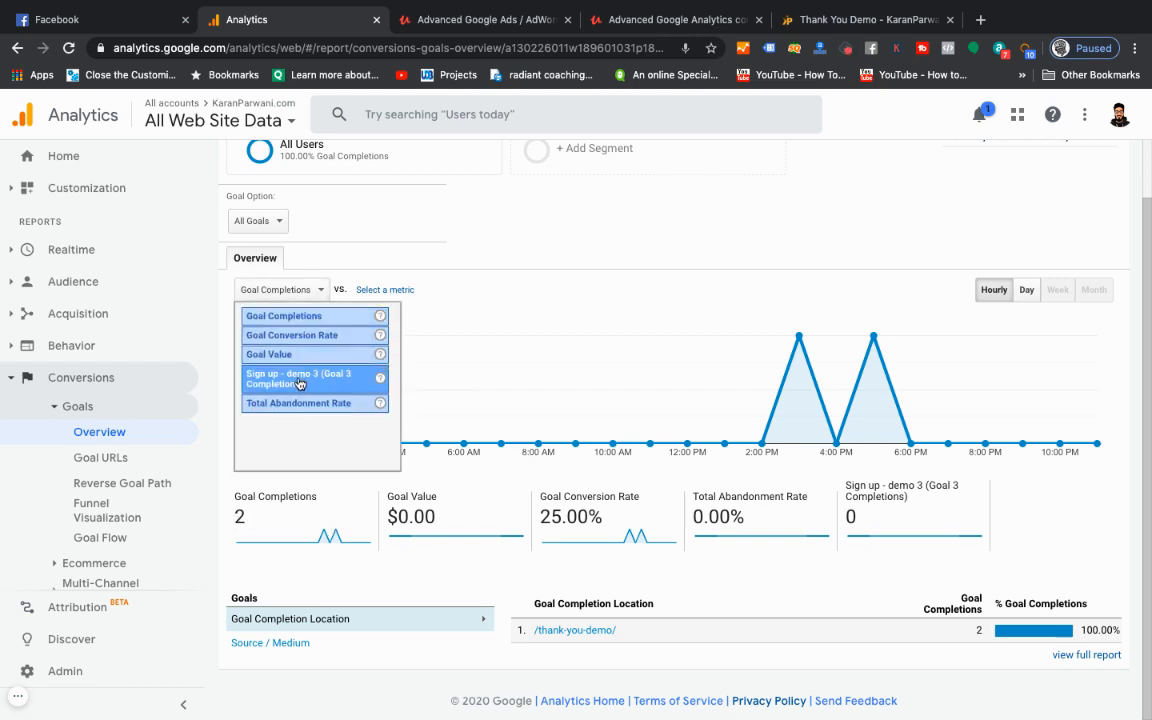
{"action": "scroll", "coordinate": [295, 384], "scroll_direction": "up", "scroll_amount": 5}
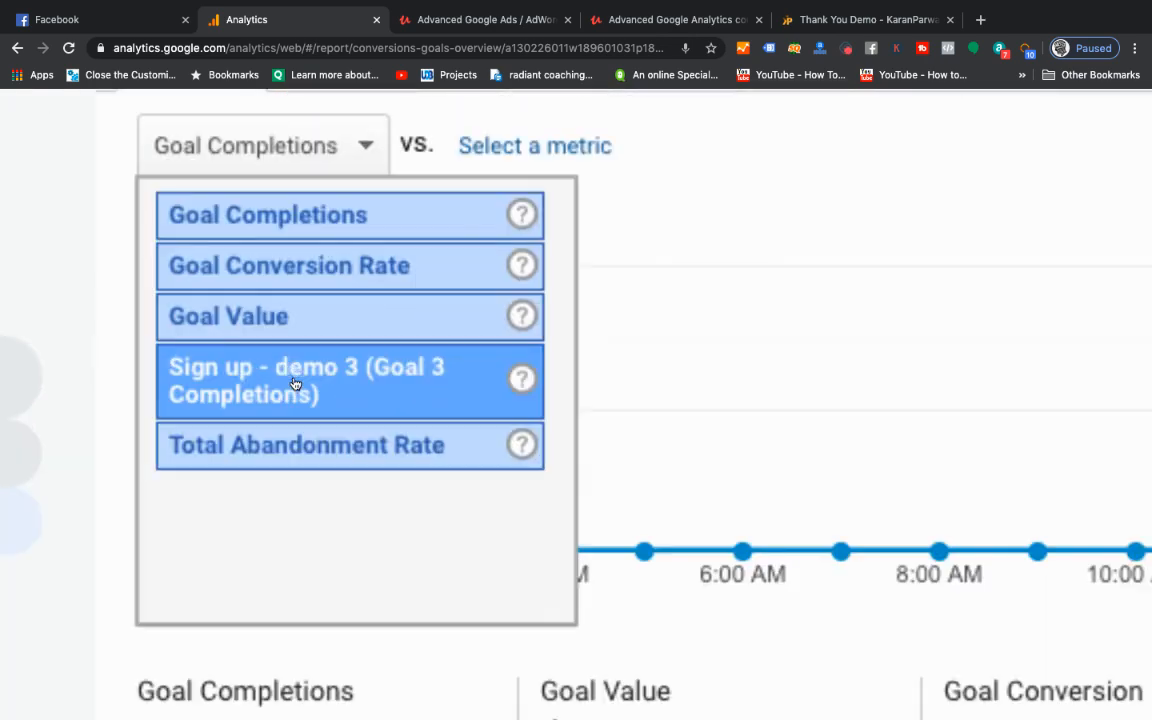
{"action": "scroll", "coordinate": [295, 384], "scroll_direction": "down", "scroll_amount": 5}
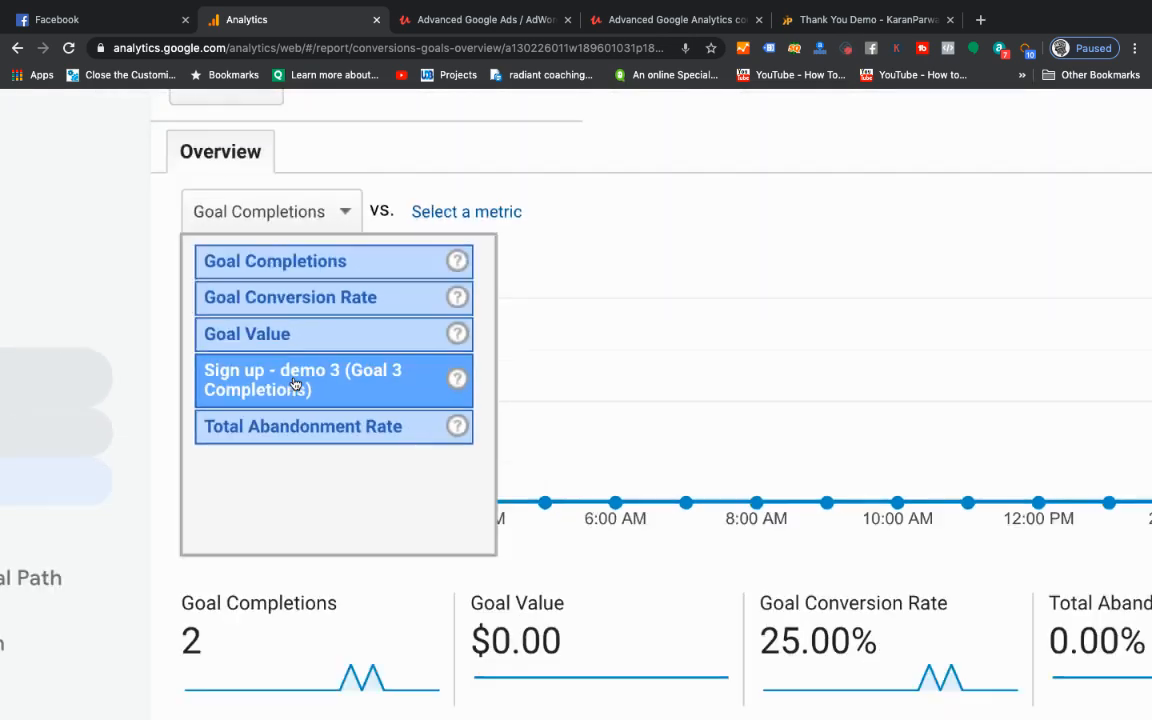
{"action": "left_click", "coordinate": [292, 388]}
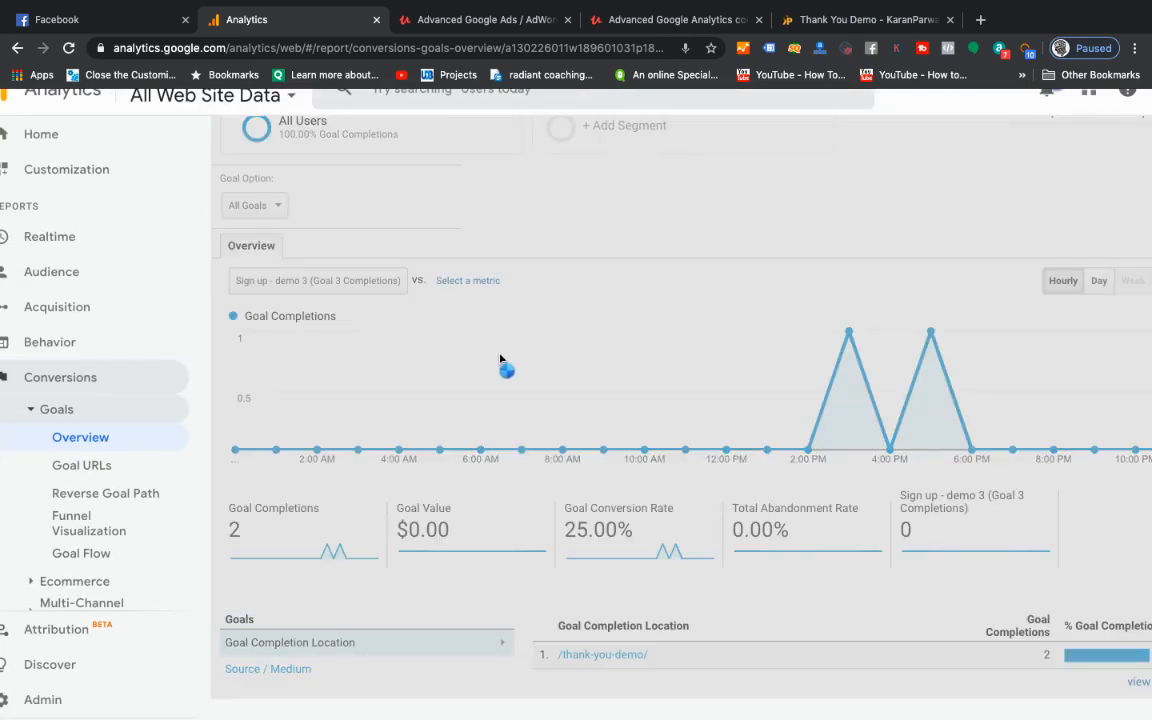
{"action": "scroll", "coordinate": [531, 358], "scroll_direction": "down", "scroll_amount": 2}
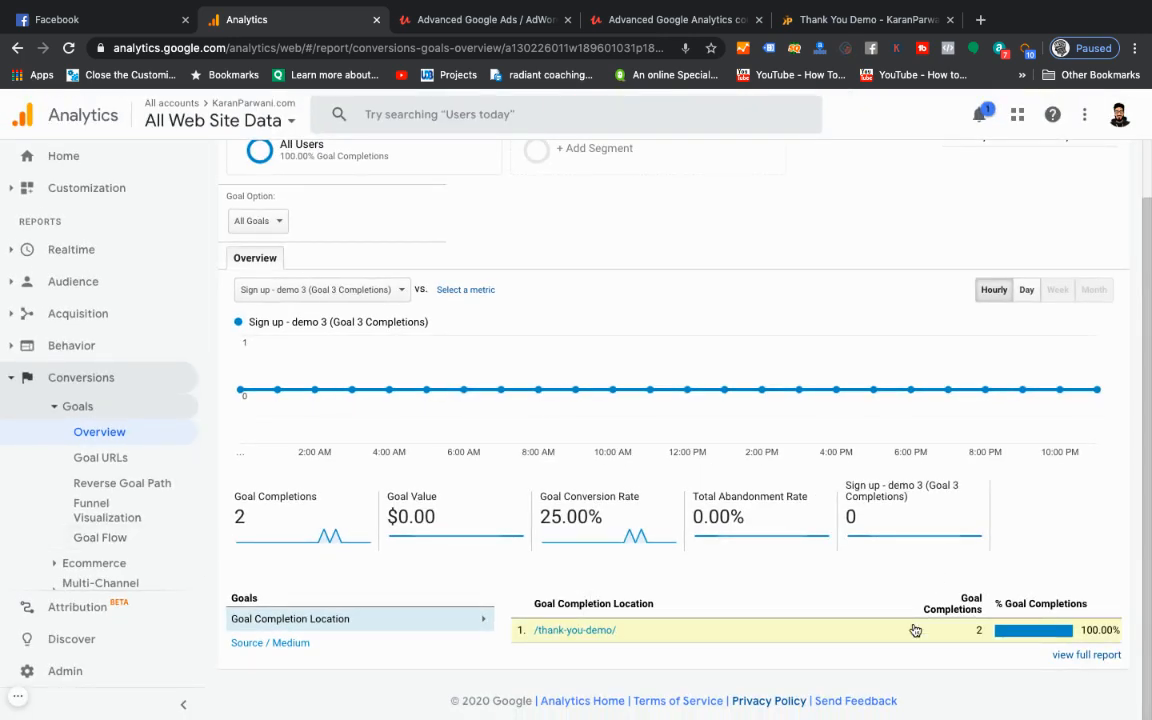
{"action": "scroll", "coordinate": [540, 562], "scroll_direction": "up", "scroll_amount": 1}
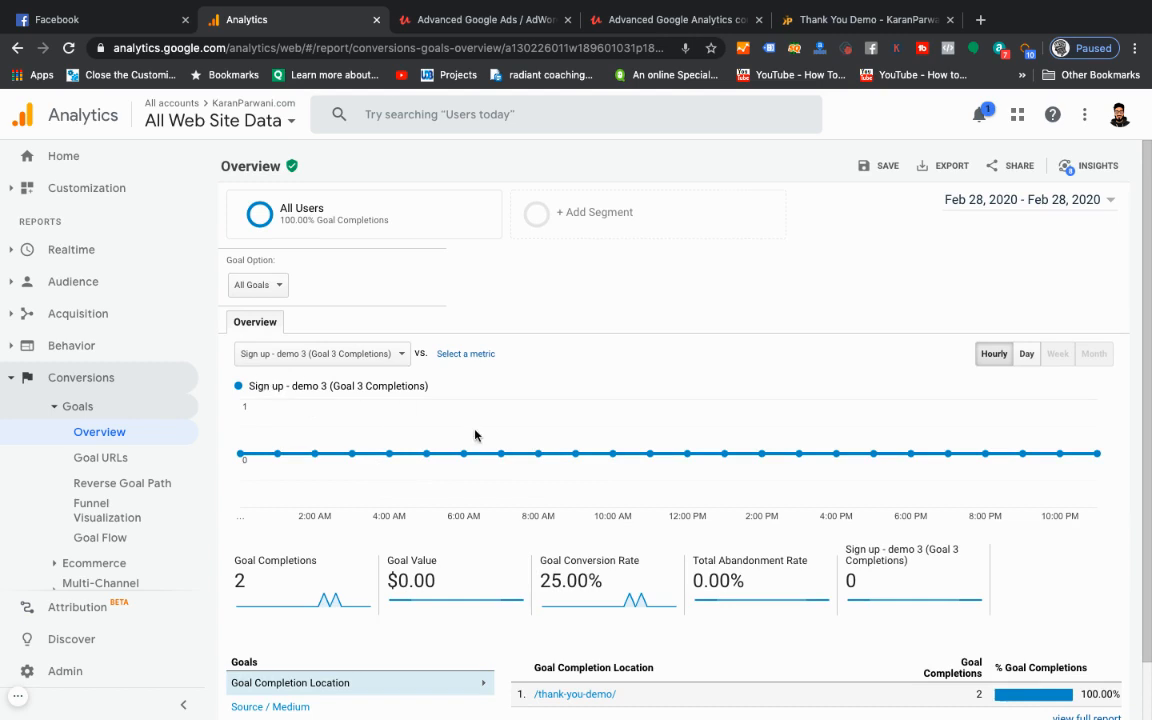
{"action": "scroll", "coordinate": [476, 428], "scroll_direction": "down", "scroll_amount": 1}
{"action": "scroll", "coordinate": [550, 398], "scroll_direction": "up", "scroll_amount": 1}
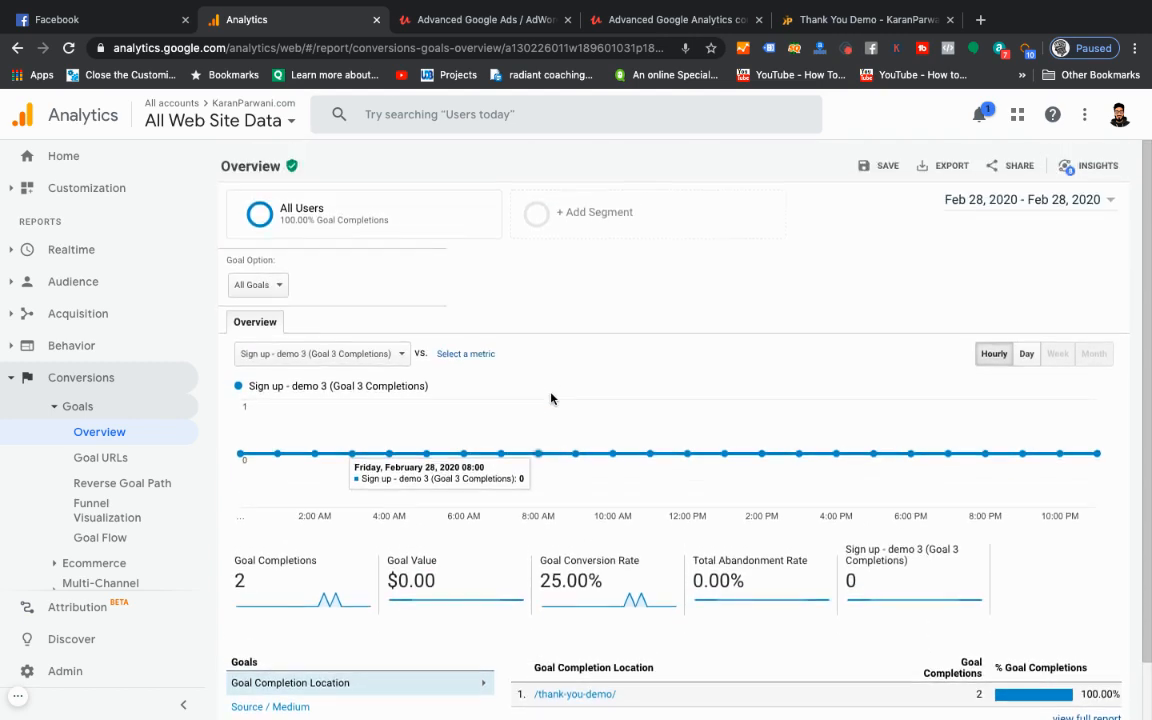
Open the Funnel Visualization report and examine the "Sign up - demo 3" funnel from landing page to sign-up
{"action": "scroll", "coordinate": [108, 483], "scroll_direction": "down", "scroll_amount": 1}
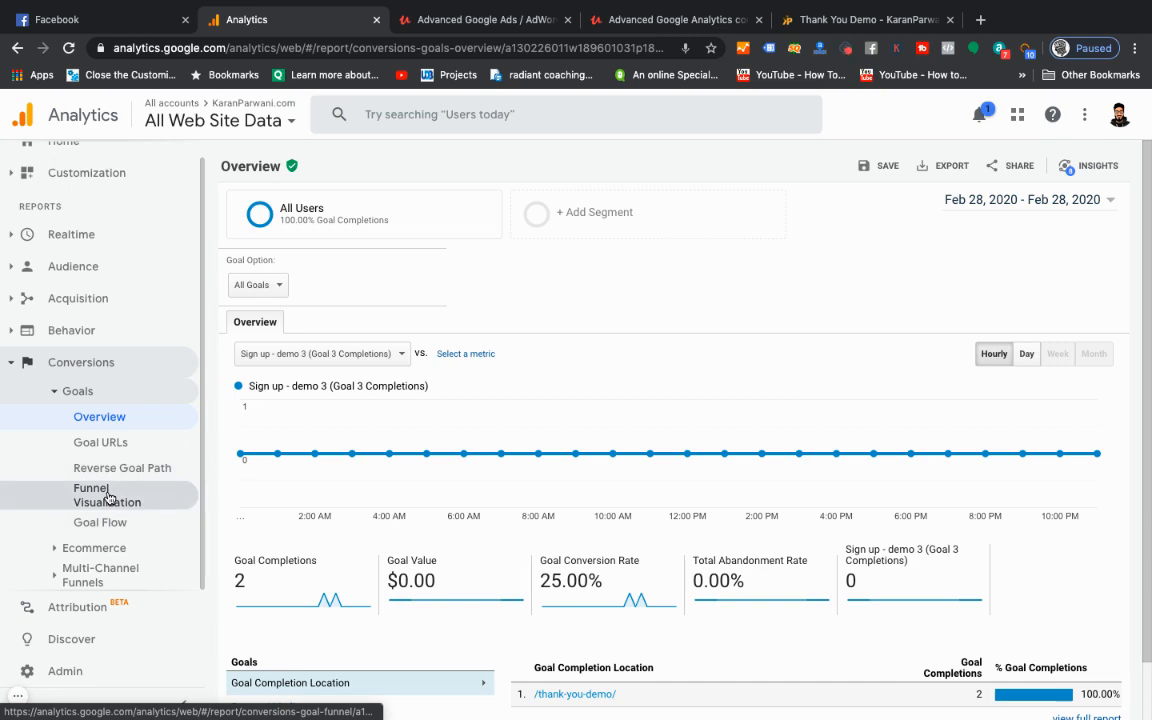
{"action": "left_click", "coordinate": [110, 497]}
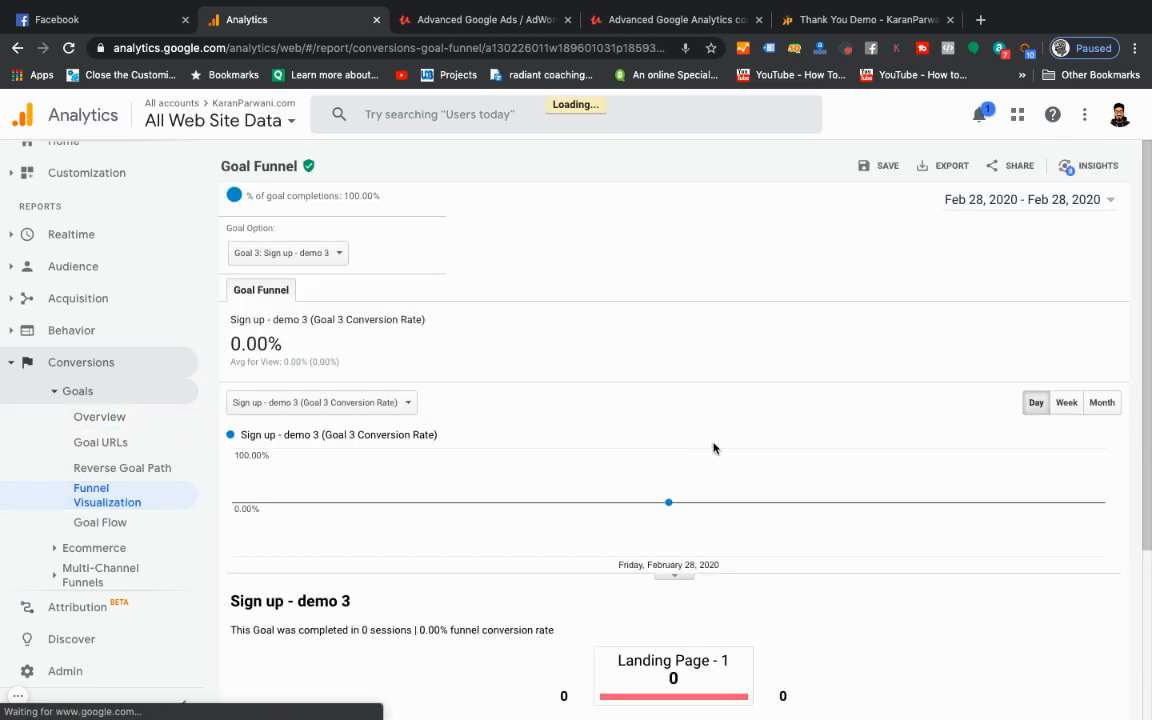
{"action": "scroll", "coordinate": [713, 447], "scroll_direction": "down", "scroll_amount": 3}
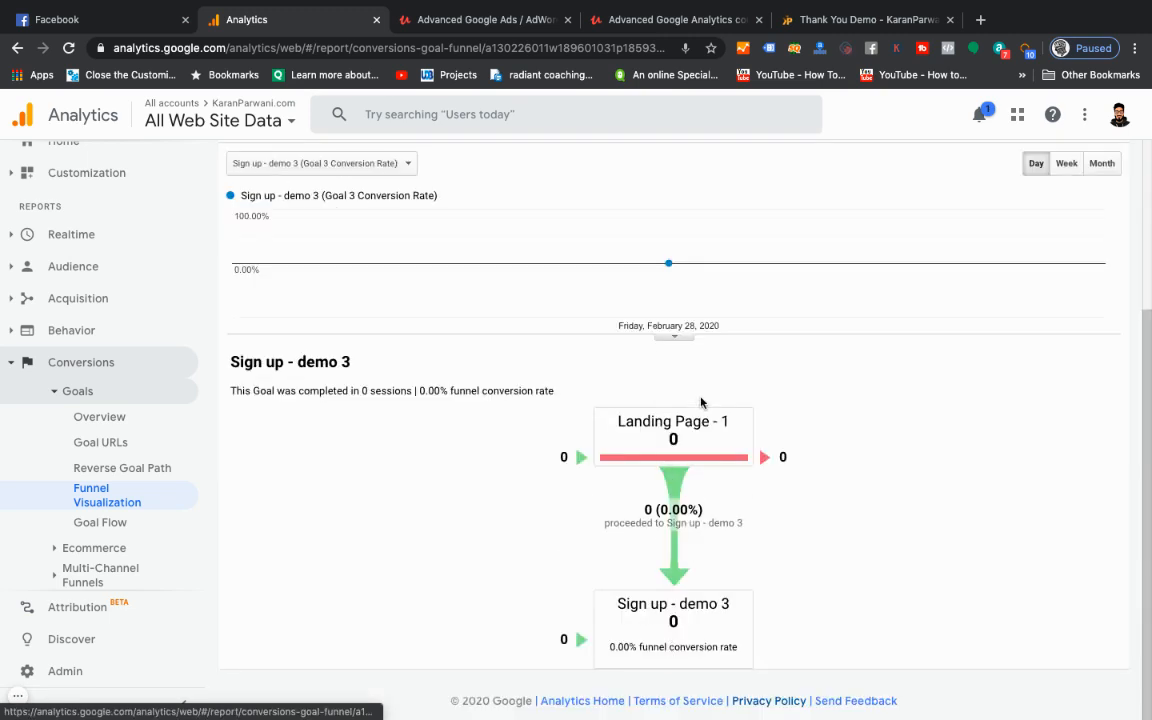
{"action": "scroll", "coordinate": [702, 403], "scroll_direction": "up", "scroll_amount": 3}
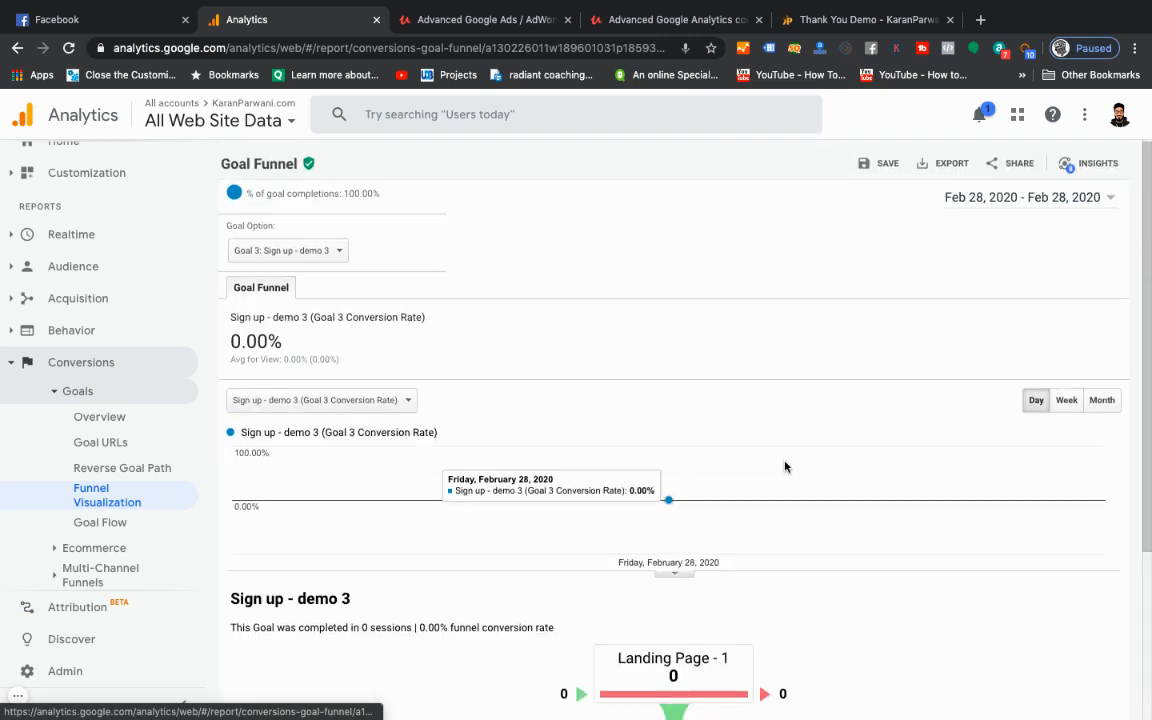
{"action": "scroll", "coordinate": [787, 465], "scroll_direction": "down", "scroll_amount": 3}
{"action": "scroll", "coordinate": [812, 435], "scroll_direction": "up", "scroll_amount": 3}
Set the Goal Funnel report's date range to Feb 20, 2020 - Feb 28, 2020 and review the funnel
{"action": "left_click", "coordinate": [1009, 201]}
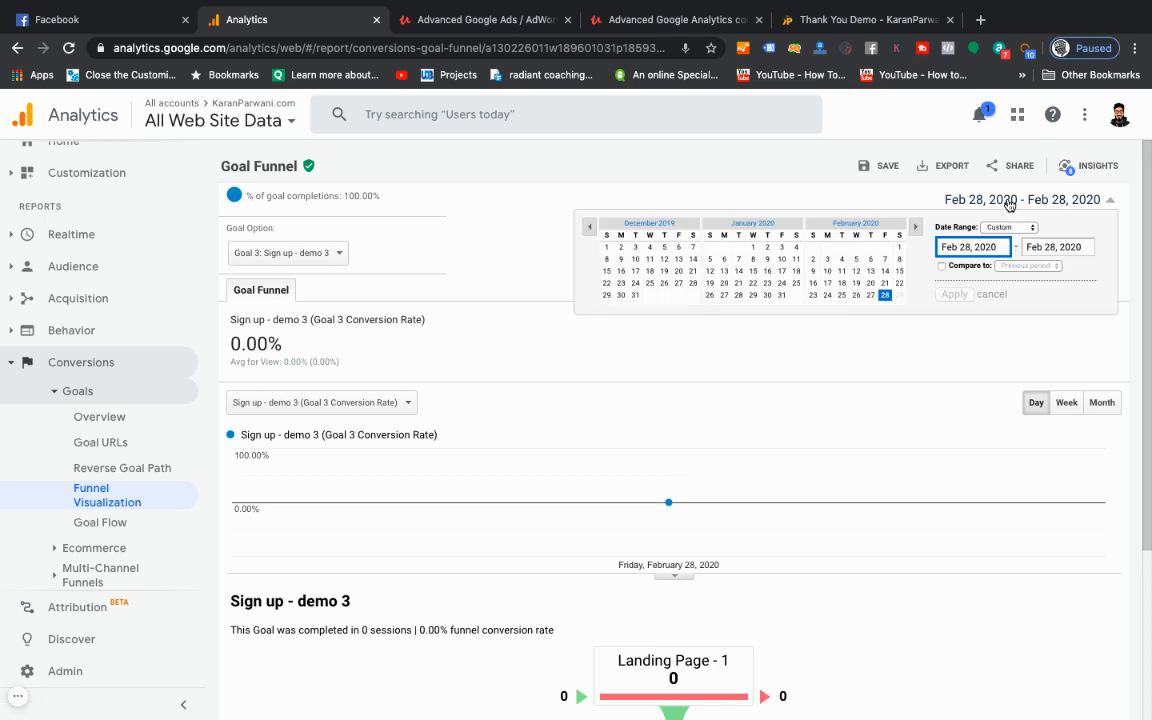
{"action": "left_click", "coordinate": [876, 284]}
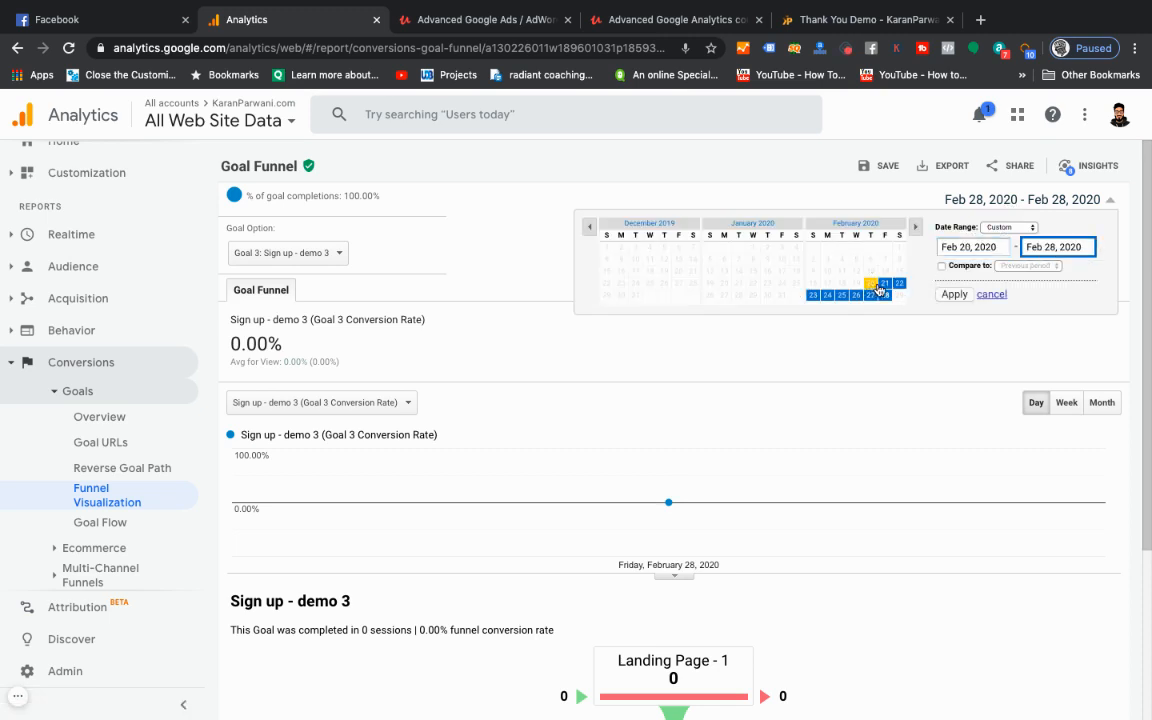
{"action": "left_click", "coordinate": [955, 296]}
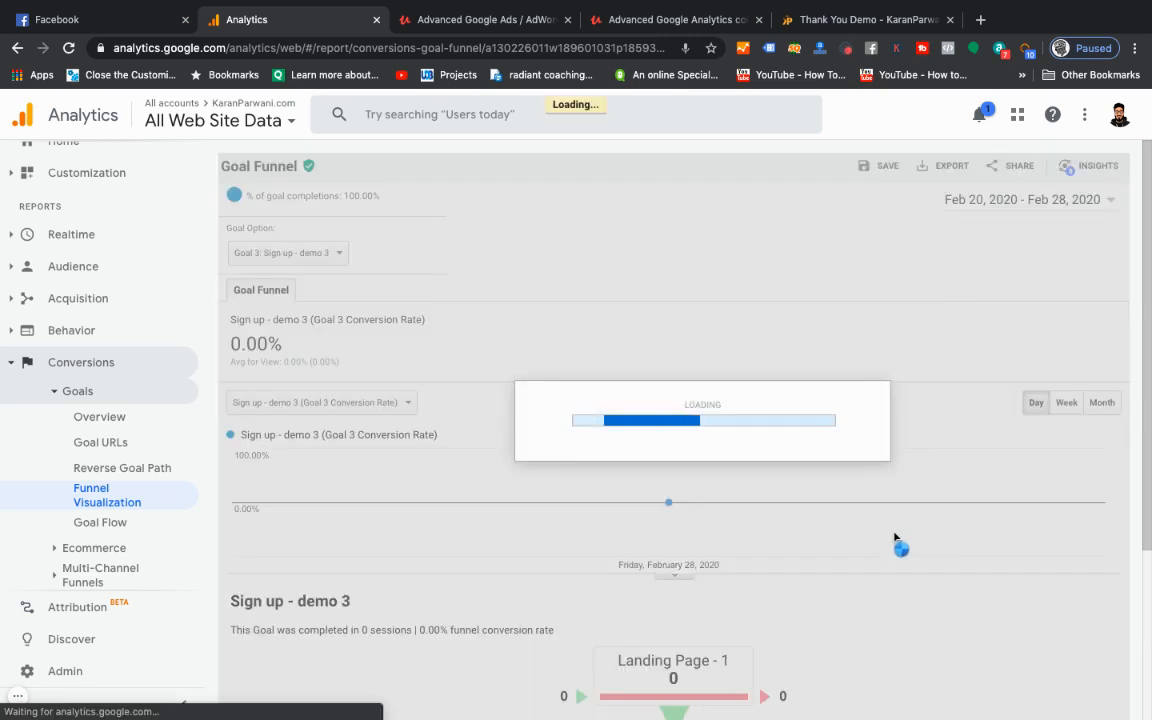
{"action": "scroll", "coordinate": [887, 545], "scroll_direction": "down", "scroll_amount": 3}
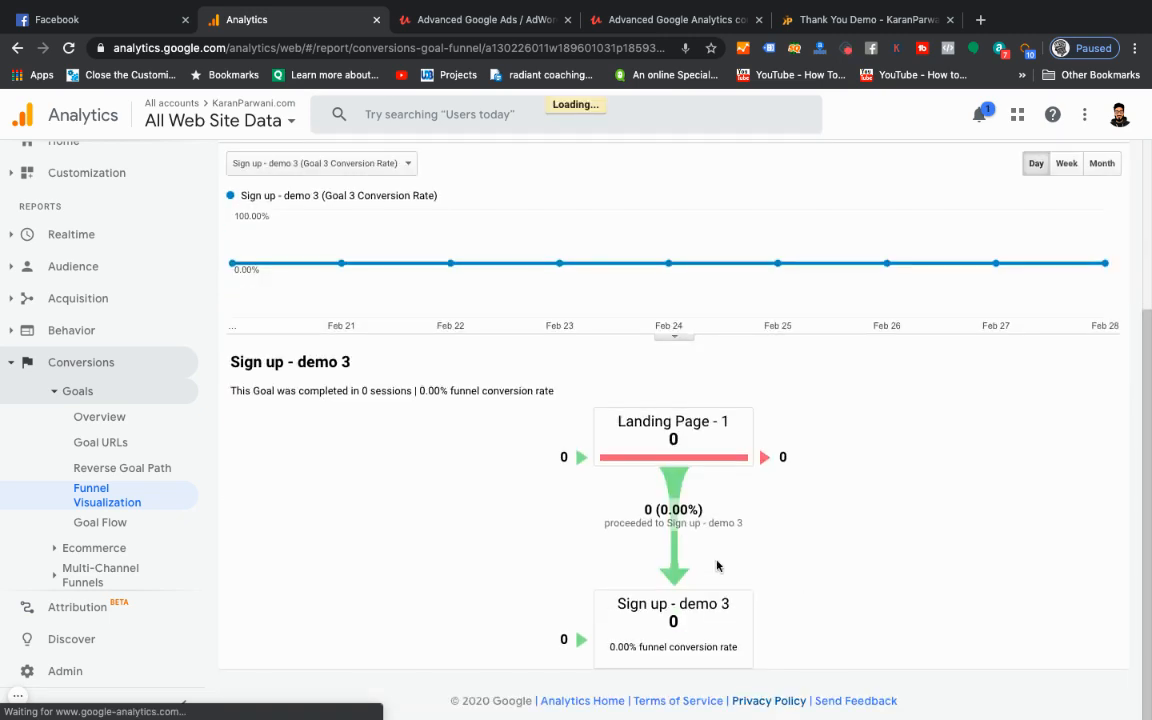
{"action": "scroll", "coordinate": [716, 566], "scroll_direction": "up", "scroll_amount": 3}
Check which conversion metrics the Goal Funnel chart offers
{"action": "left_click", "coordinate": [357, 355]}
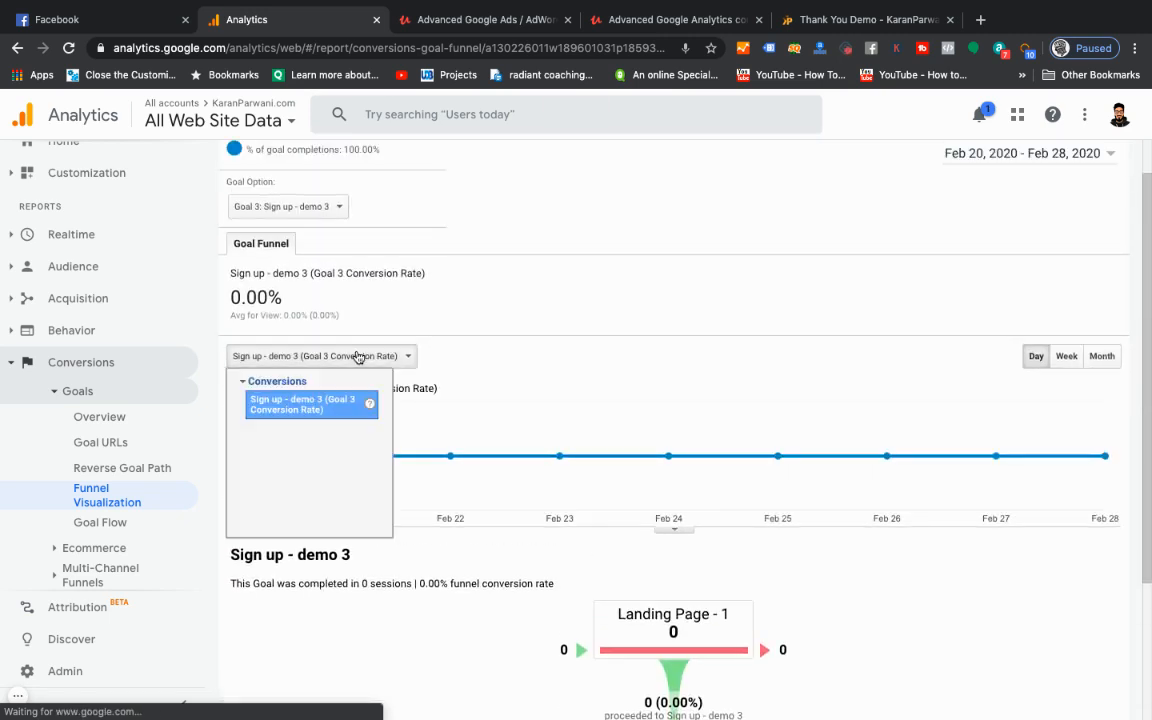
{"action": "double_click", "coordinate": [264, 383]}
{"action": "left_click", "coordinate": [545, 352]}
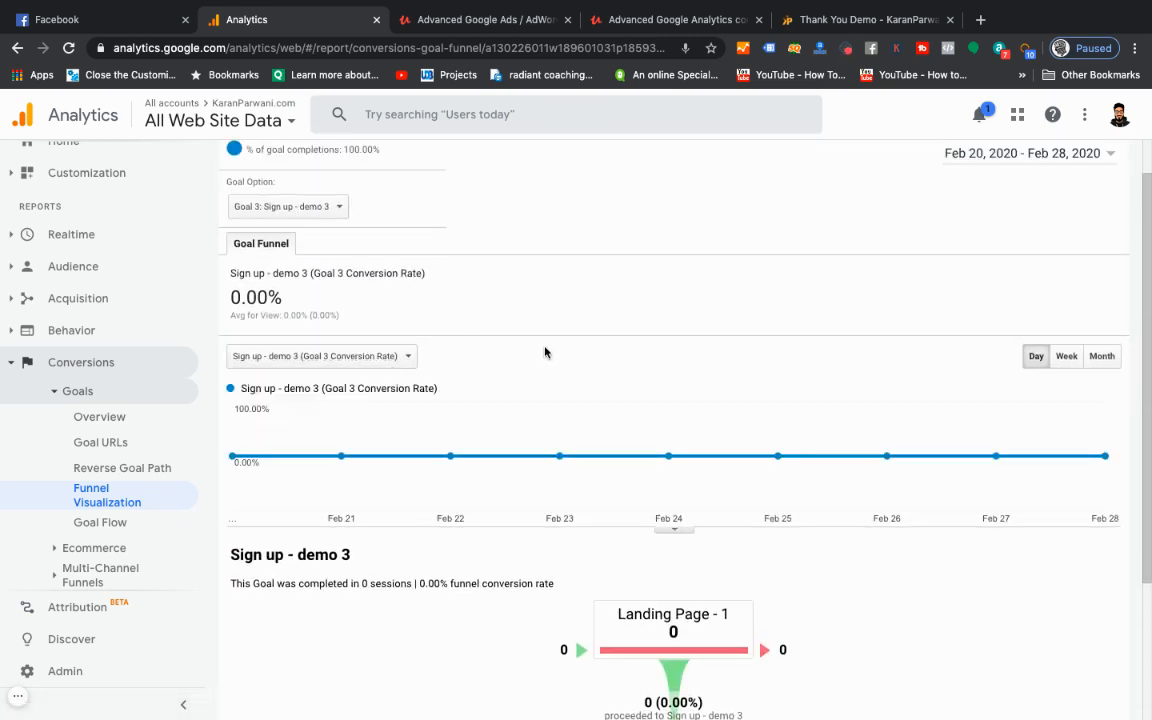
Check which goals can be chosen for the funnel report, leaving "Goal 3: Sign up - demo 3" selected
{"action": "scroll", "coordinate": [545, 352], "scroll_direction": "up", "scroll_amount": 1}
{"action": "left_click", "coordinate": [311, 253]}
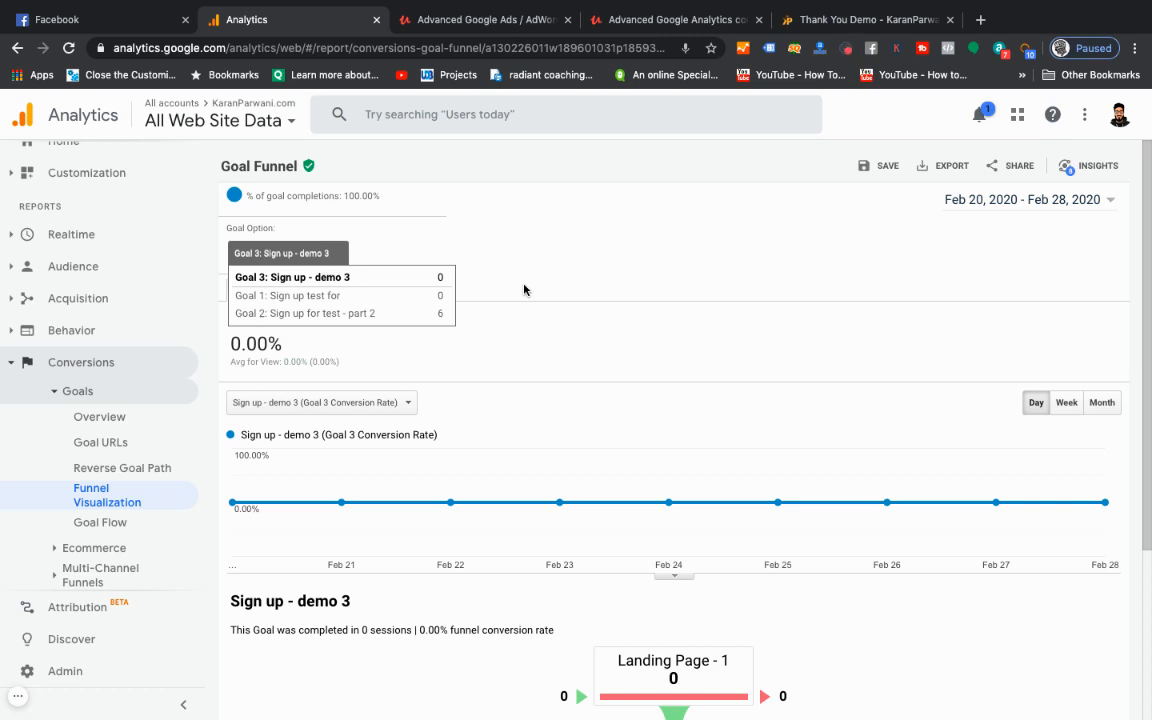
{"action": "scroll", "coordinate": [526, 289], "scroll_direction": "down", "scroll_amount": 3}
{"action": "scroll", "coordinate": [628, 543], "scroll_direction": "up", "scroll_amount": 3}
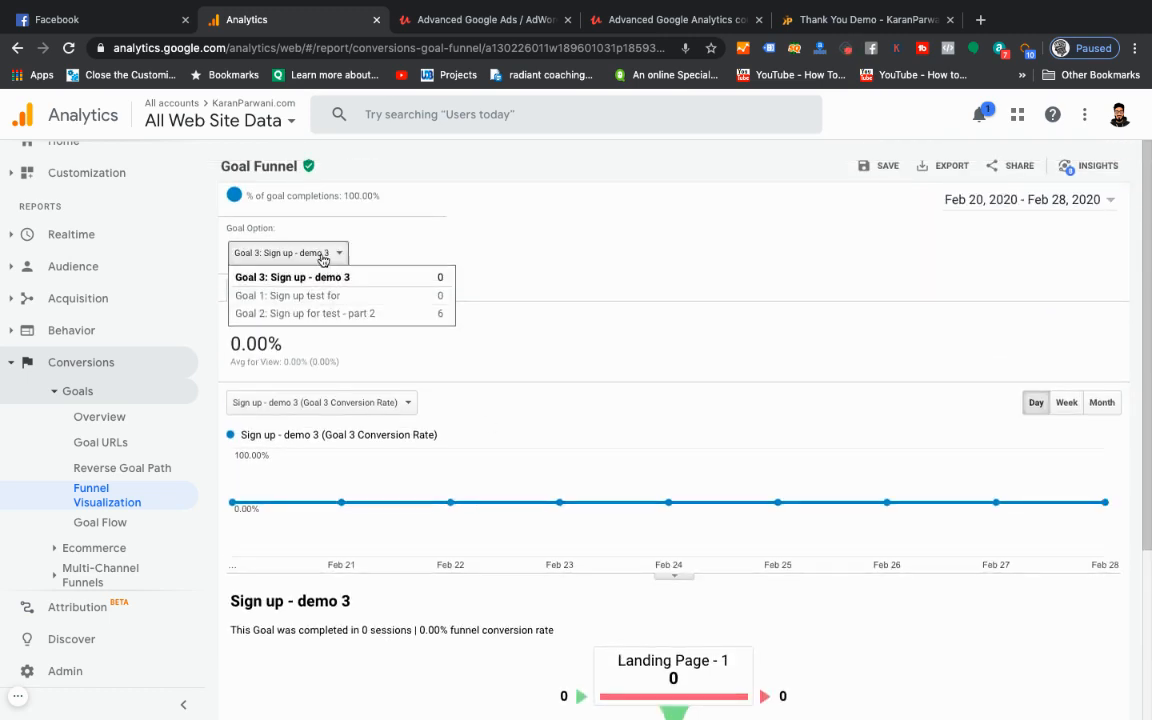
{"action": "left_click", "coordinate": [291, 194]}
{"action": "left_click", "coordinate": [332, 254]}
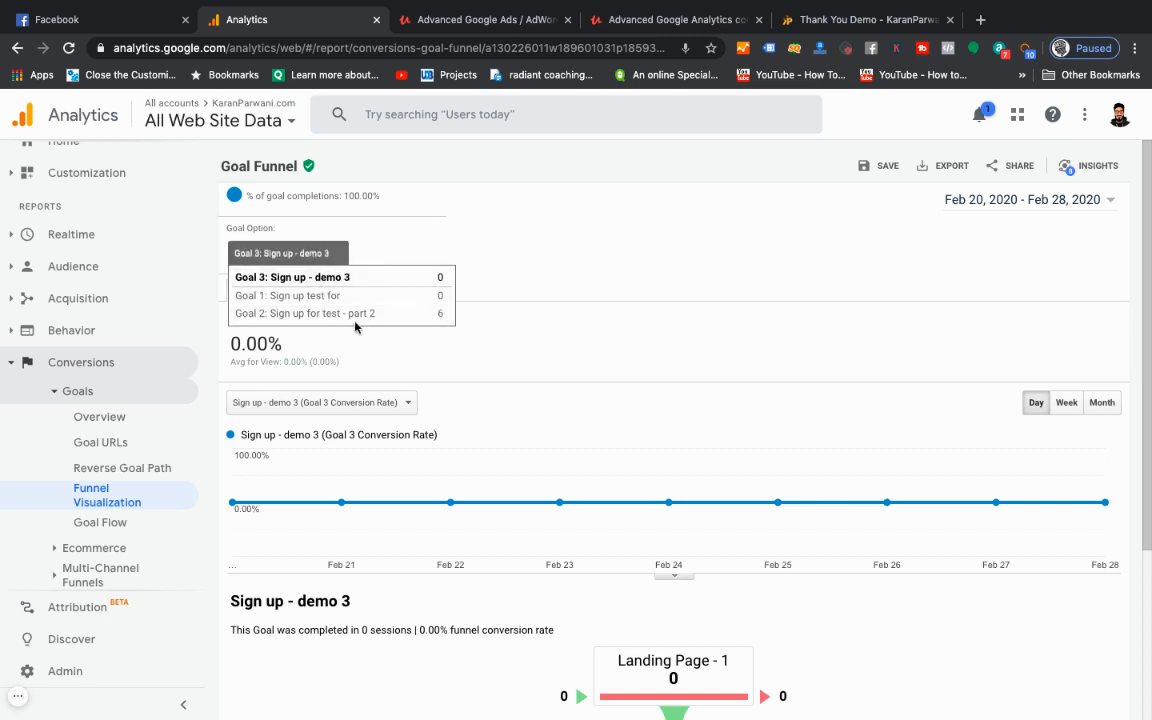
{"action": "left_click", "coordinate": [535, 390]}
Recheck the chart's conversion metric choices and look over the funnel diagram
{"action": "left_click", "coordinate": [330, 403]}
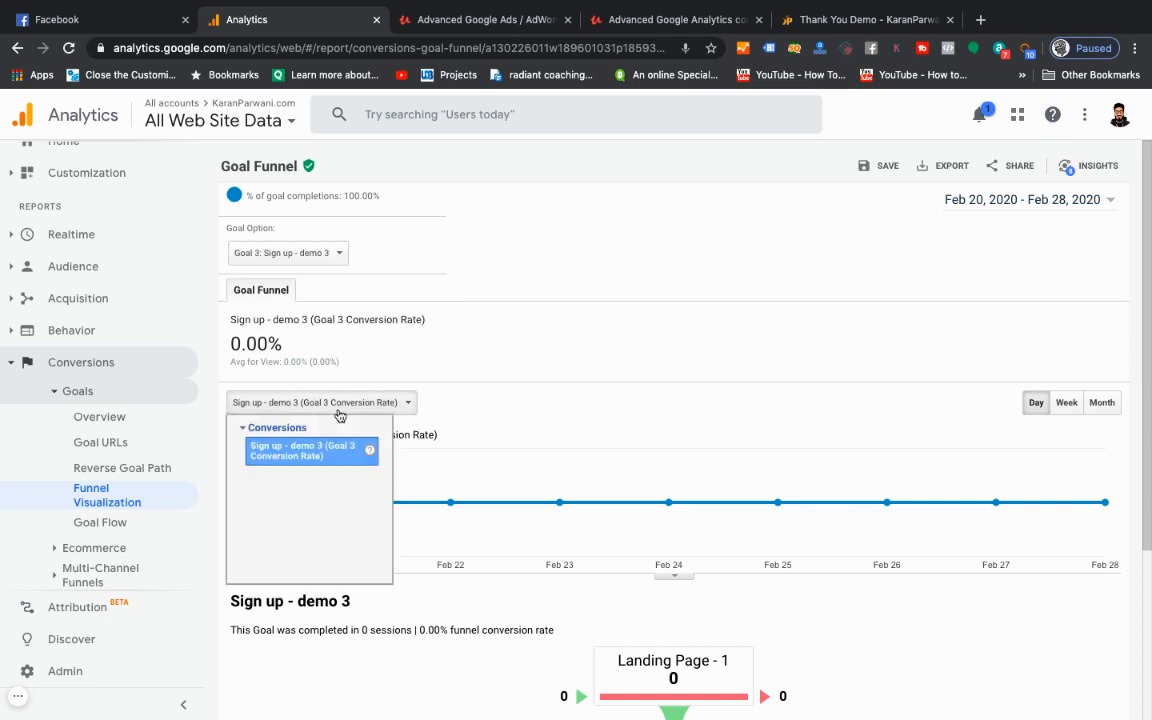
{"action": "left_click", "coordinate": [287, 428]}
{"action": "left_click", "coordinate": [386, 401]}
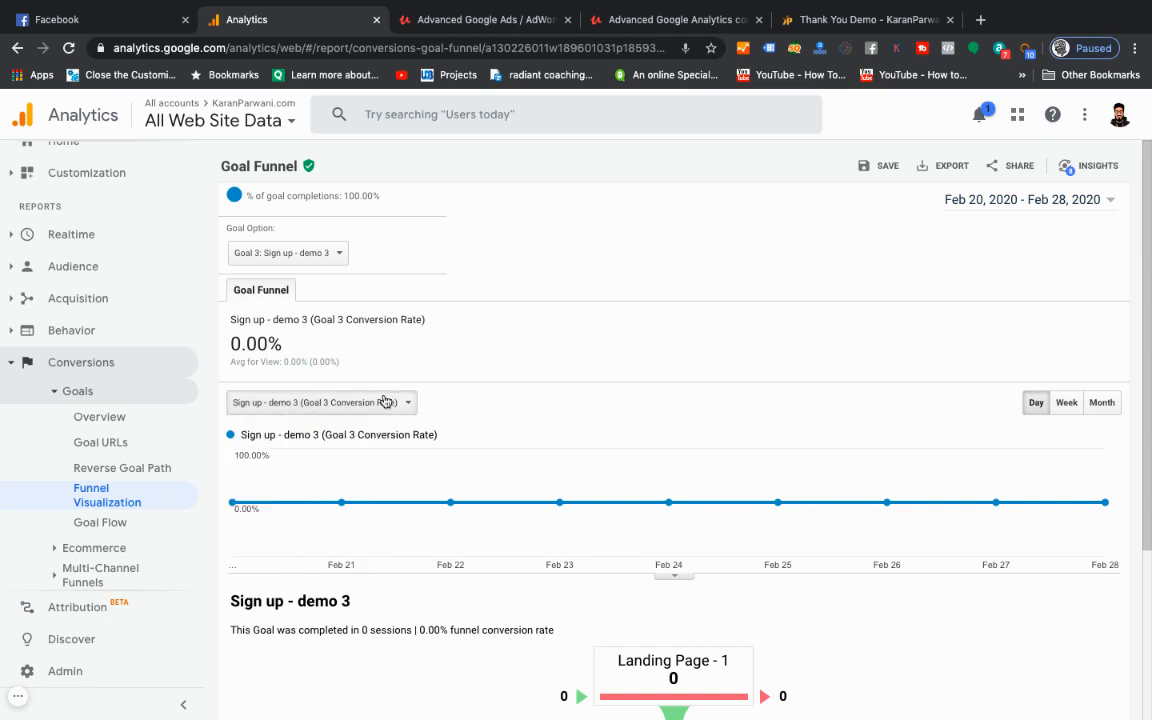
{"action": "scroll", "coordinate": [628, 407], "scroll_direction": "down", "scroll_amount": 2}
{"action": "scroll", "coordinate": [630, 404], "scroll_direction": "up", "scroll_amount": 3}
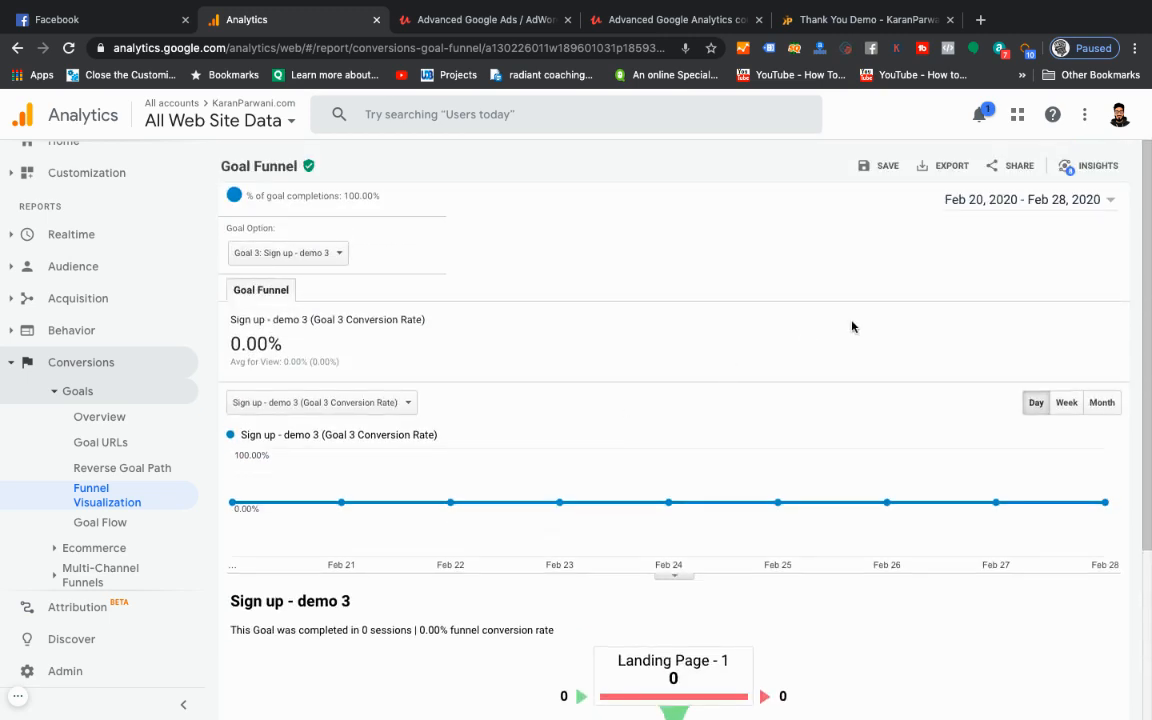
View the Goal Flow report for "Sign up - demo 3", then return to Funnel Visualization and review the funnel
{"action": "mouse_move", "coordinate": [285, 210]}
{"action": "left_click", "coordinate": [100, 518]}
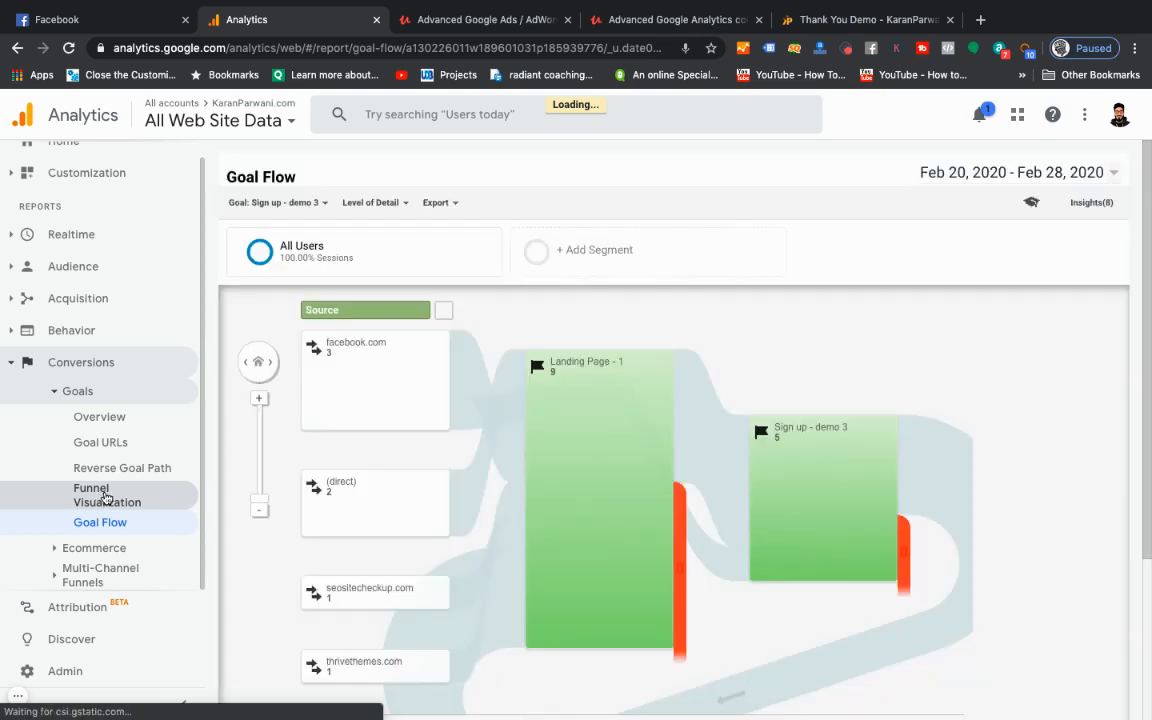
{"action": "left_click", "coordinate": [105, 495]}
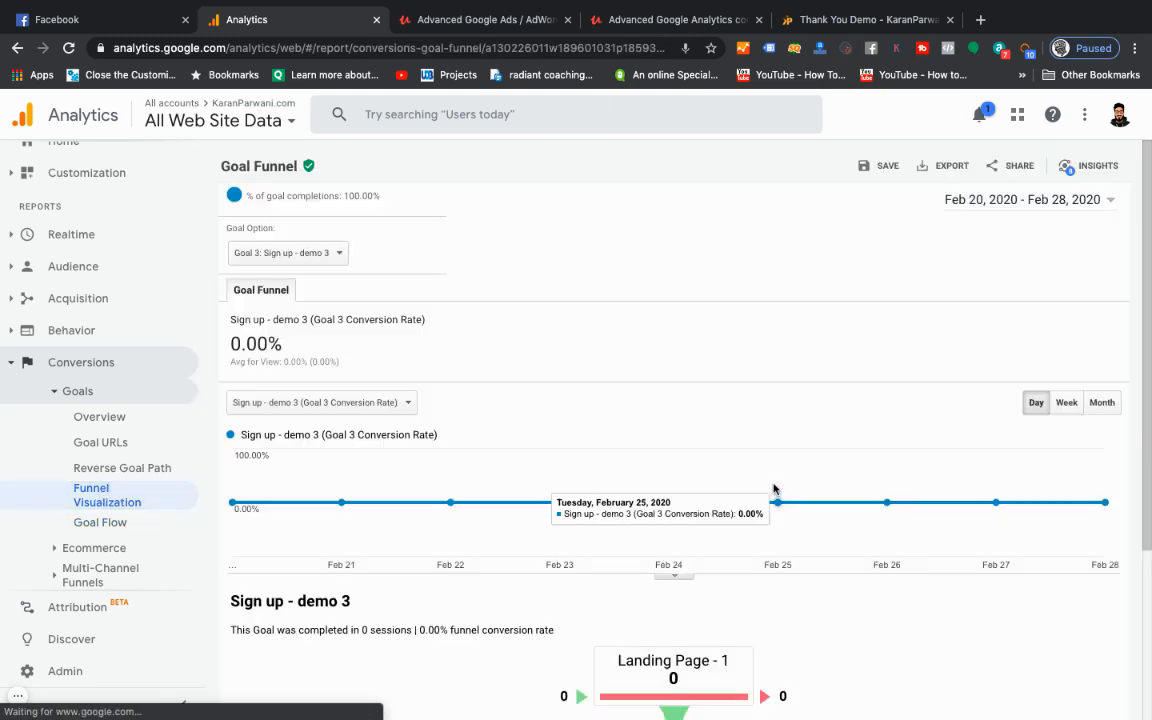
{"action": "scroll", "coordinate": [773, 489], "scroll_direction": "down", "scroll_amount": 1}
{"action": "scroll", "coordinate": [773, 489], "scroll_direction": "down", "scroll_amount": 2}
{"action": "scroll", "coordinate": [773, 489], "scroll_direction": "up", "scroll_amount": 3}
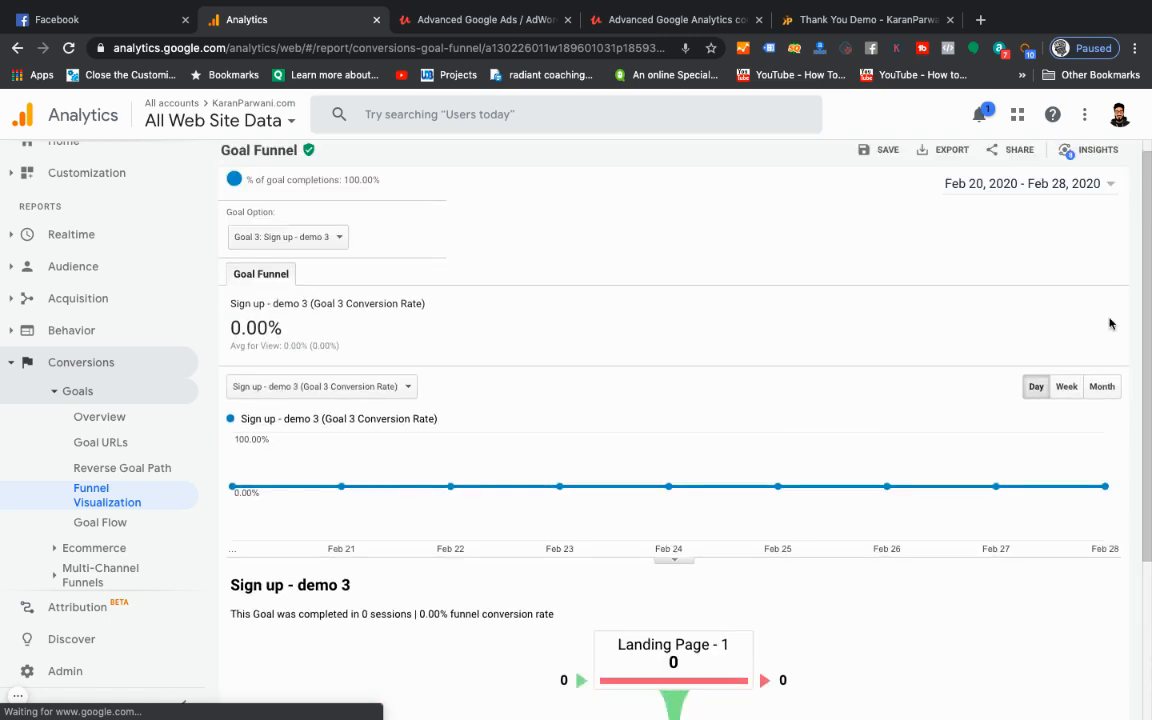
Group the Goal Funnel chart by week and check its available conversion metrics
{"action": "left_click", "coordinate": [1101, 387]}
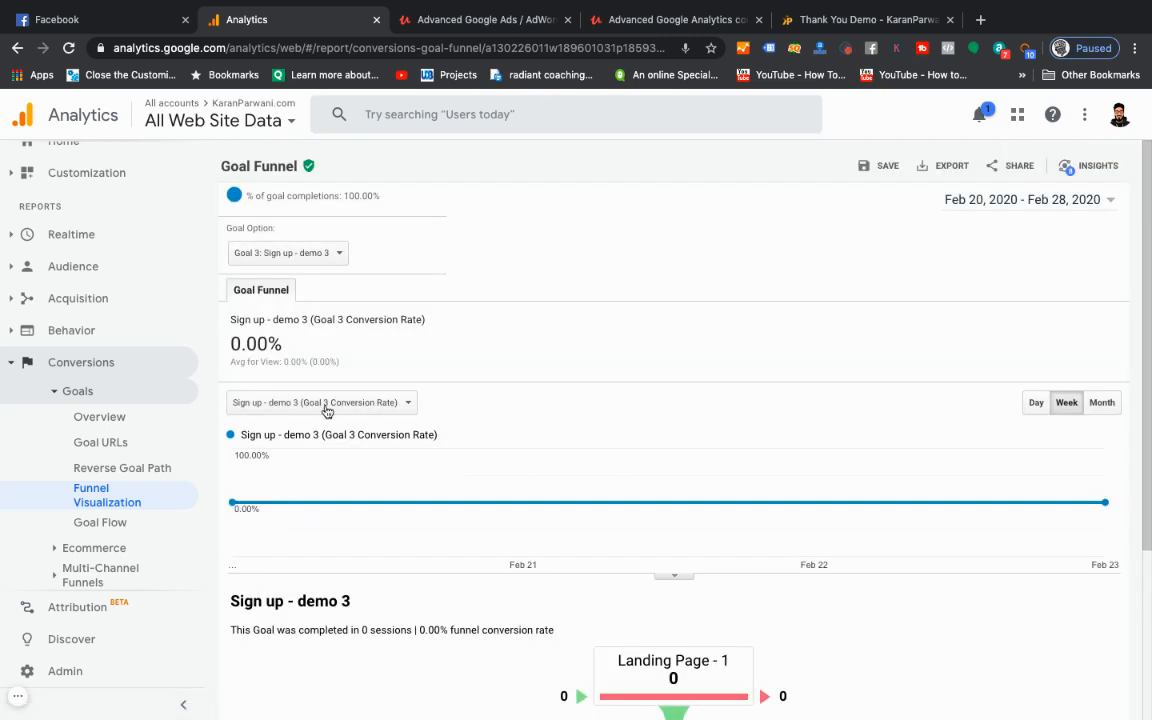
{"action": "left_click", "coordinate": [326, 404]}
{"action": "left_click", "coordinate": [288, 427]}
{"action": "left_click", "coordinate": [288, 427]}
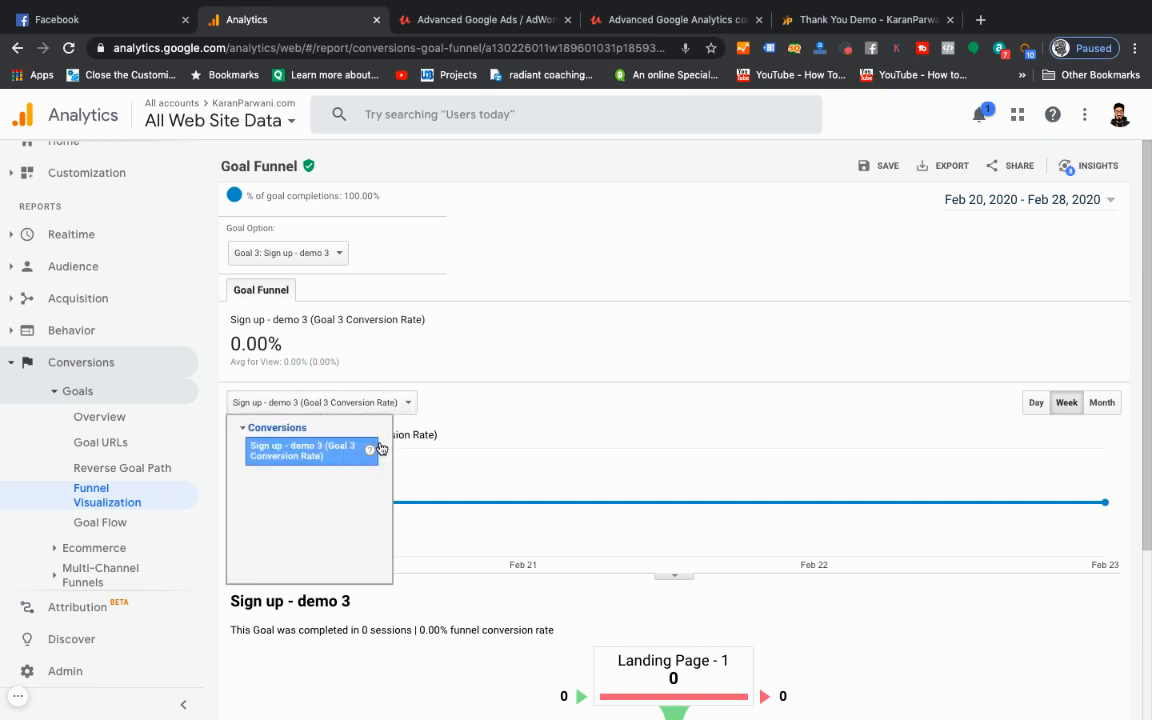
{"action": "left_click", "coordinate": [371, 453]}
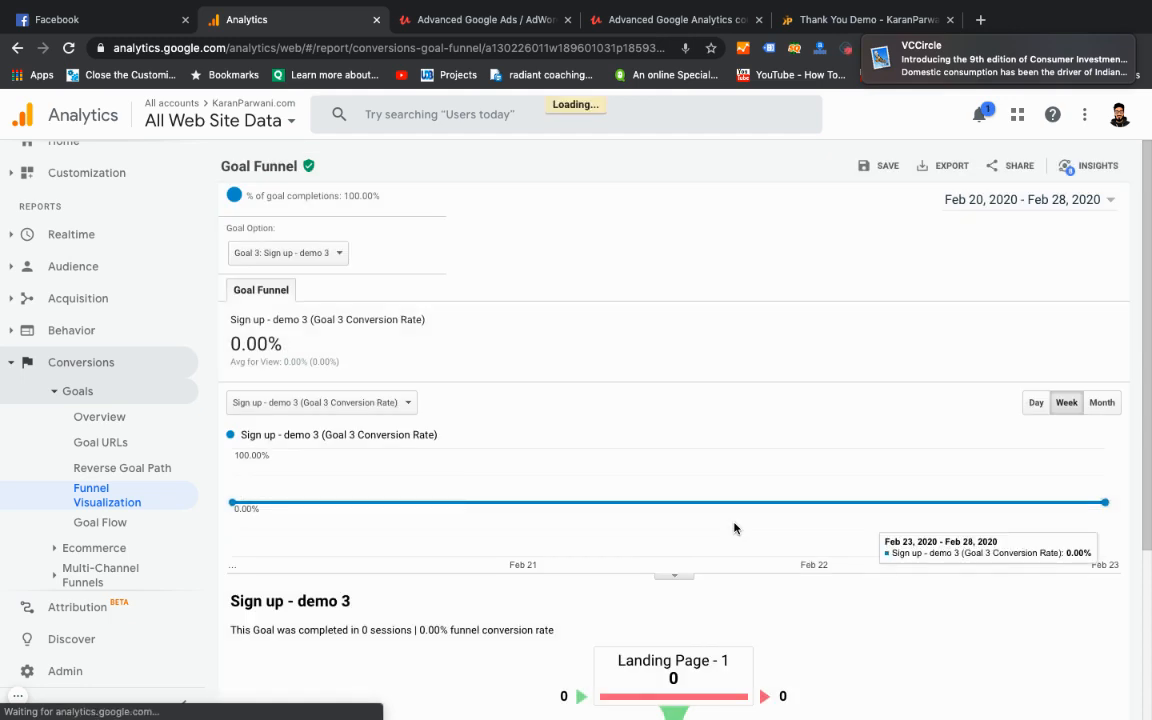
Examine the funnel diagram and the list of goals available for the report
{"action": "scroll", "coordinate": [703, 632], "scroll_direction": "down", "scroll_amount": 3}
{"action": "scroll", "coordinate": [680, 500], "scroll_direction": "up", "scroll_amount": 3}
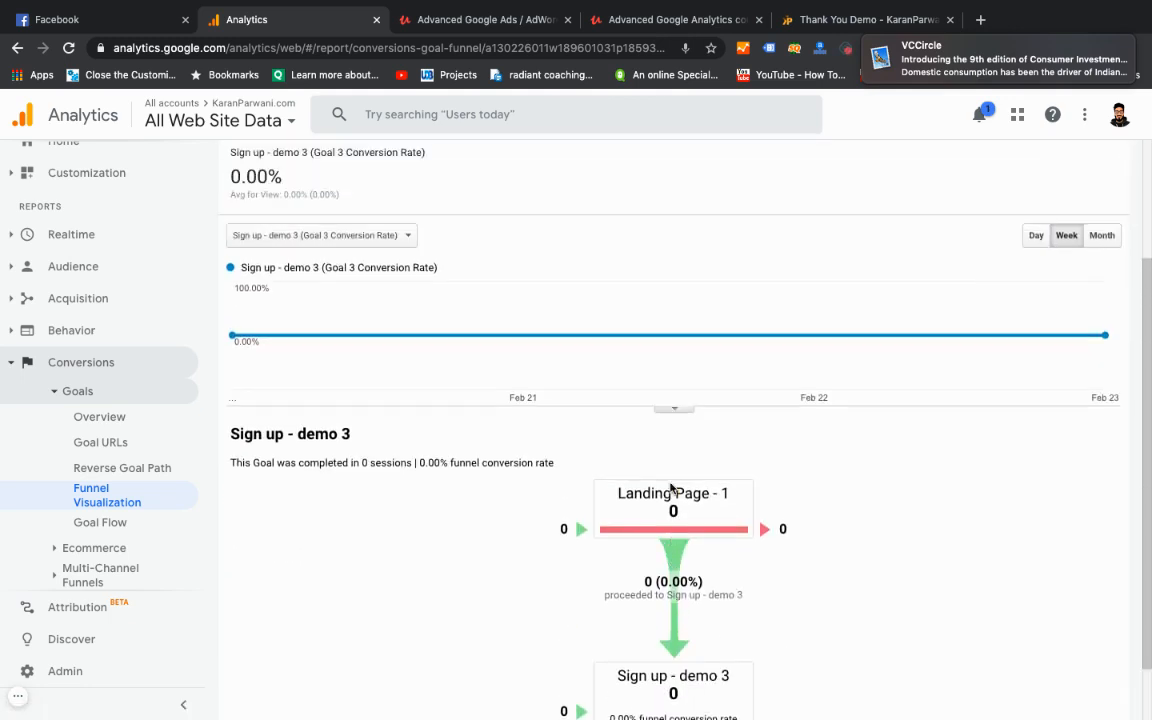
{"action": "left_click", "coordinate": [292, 253]}
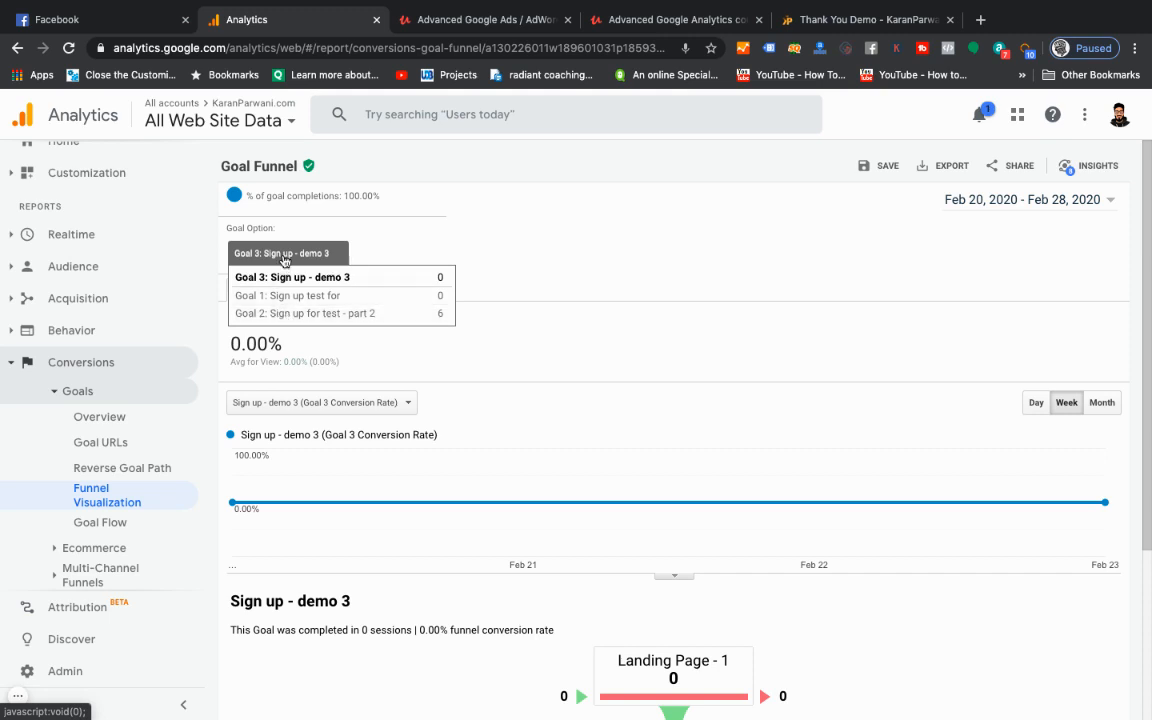
{"action": "left_click", "coordinate": [300, 208]}
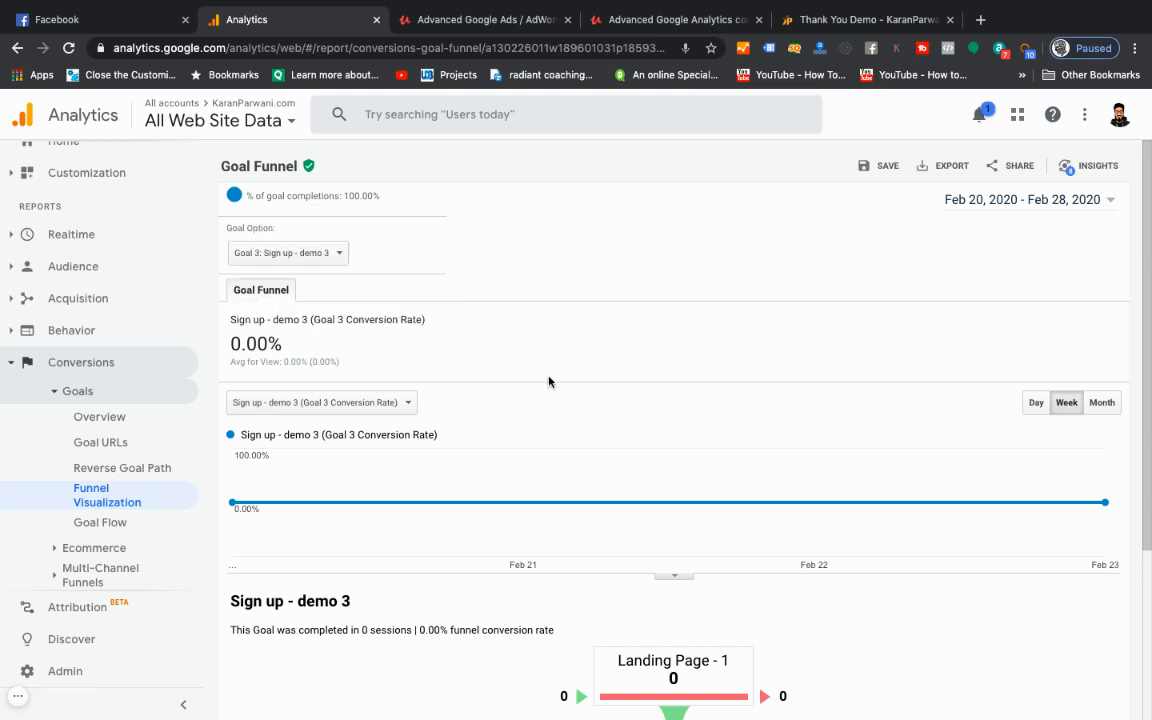
Review the "Sign up - demo 3" funnel from Landing Page - 1 to the goal, and recheck the selectable goals
{"action": "scroll", "coordinate": [676, 429], "scroll_direction": "down", "scroll_amount": 3}
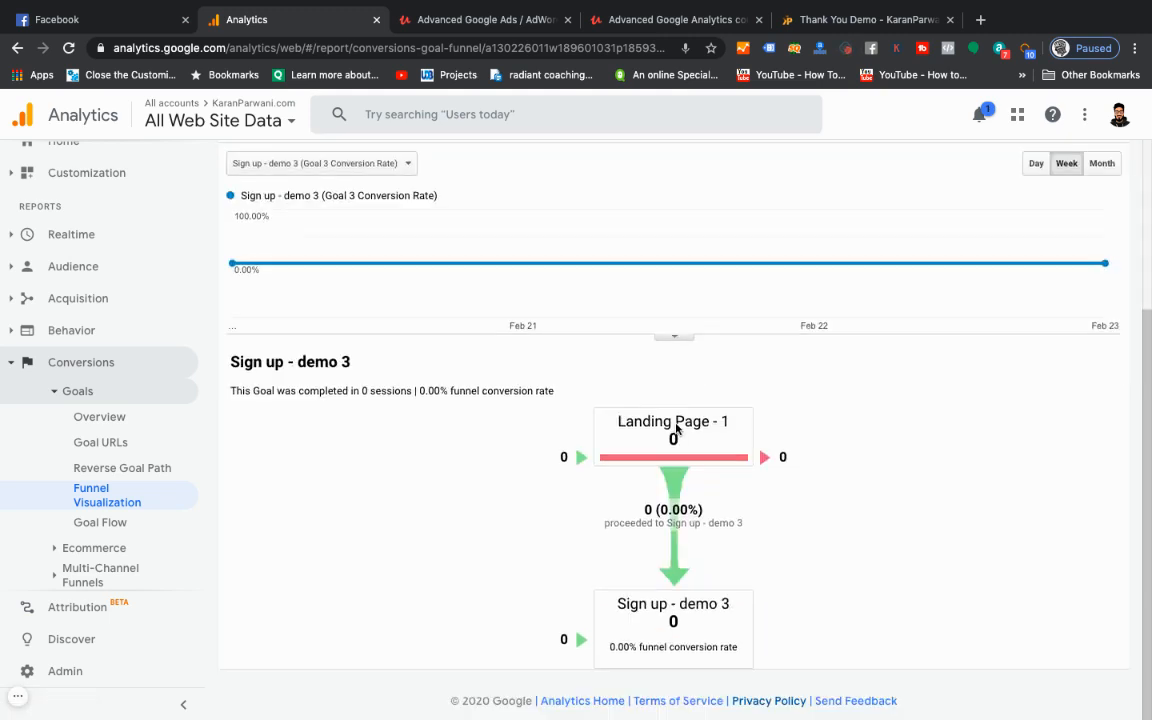
{"action": "scroll", "coordinate": [676, 424], "scroll_direction": "up", "scroll_amount": 3}
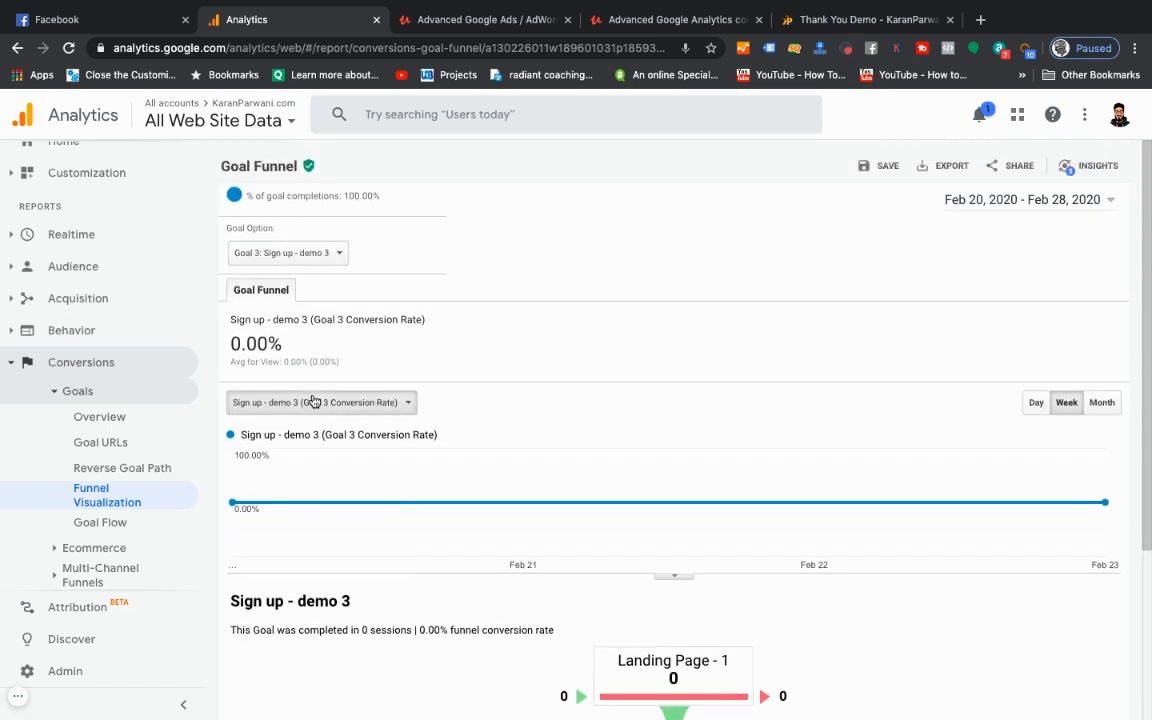
{"action": "left_click", "coordinate": [300, 252]}
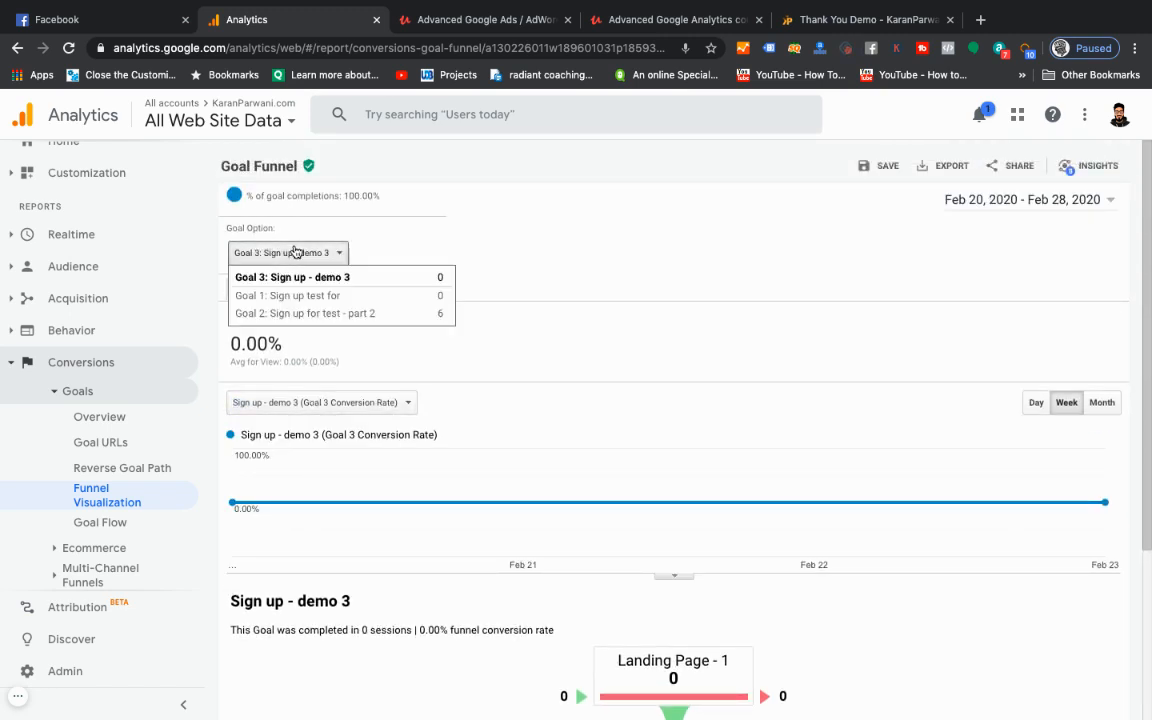
{"action": "left_click", "coordinate": [451, 252]}
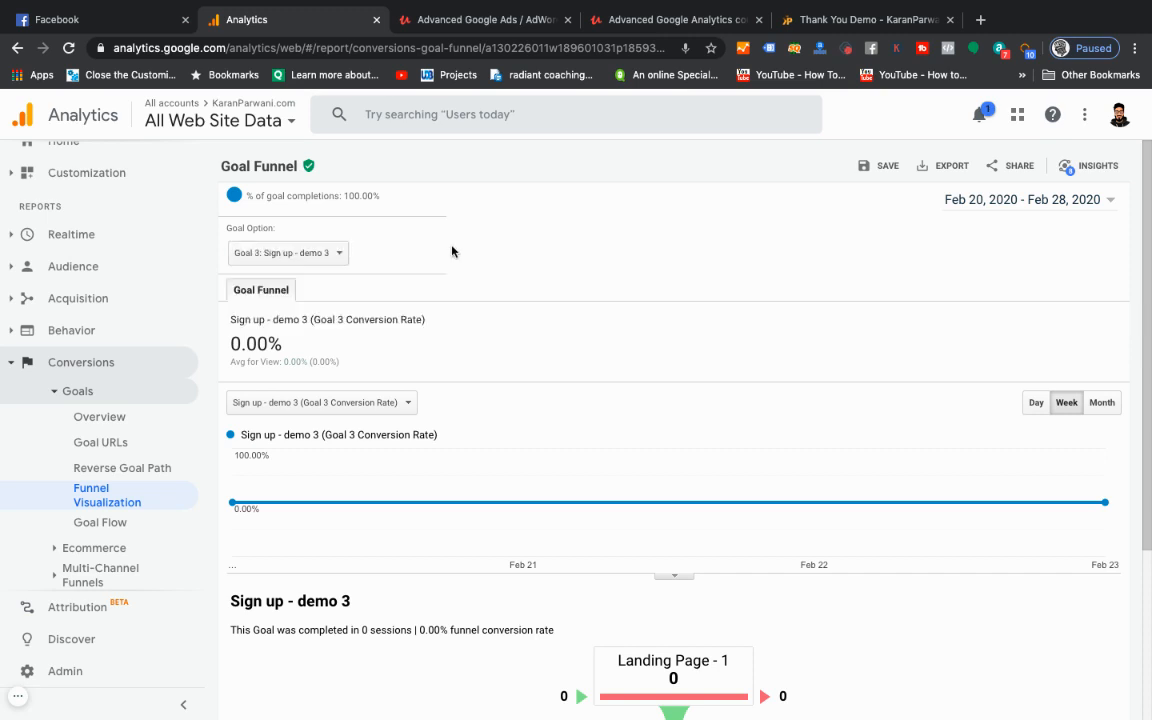
View the Goals Overview report for all goals and check its chart metrics, keeping Goal Completions charted
{"action": "left_click", "coordinate": [112, 415]}
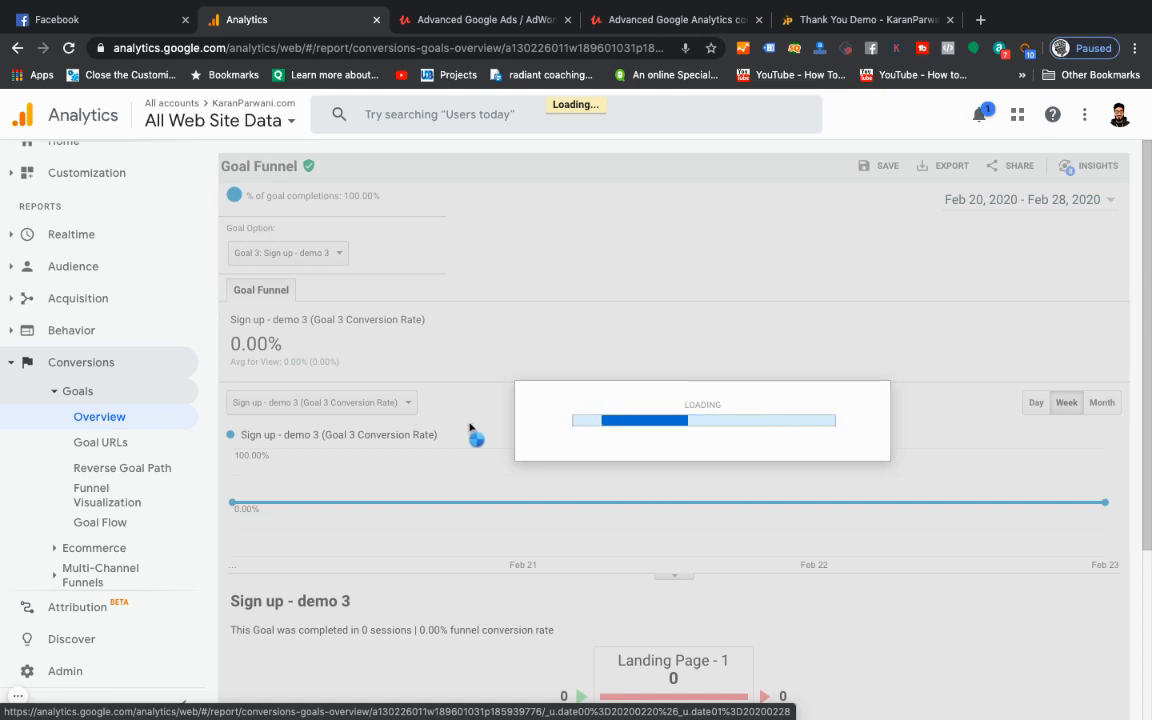
{"action": "scroll", "coordinate": [437, 391], "scroll_direction": "down", "scroll_amount": 1}
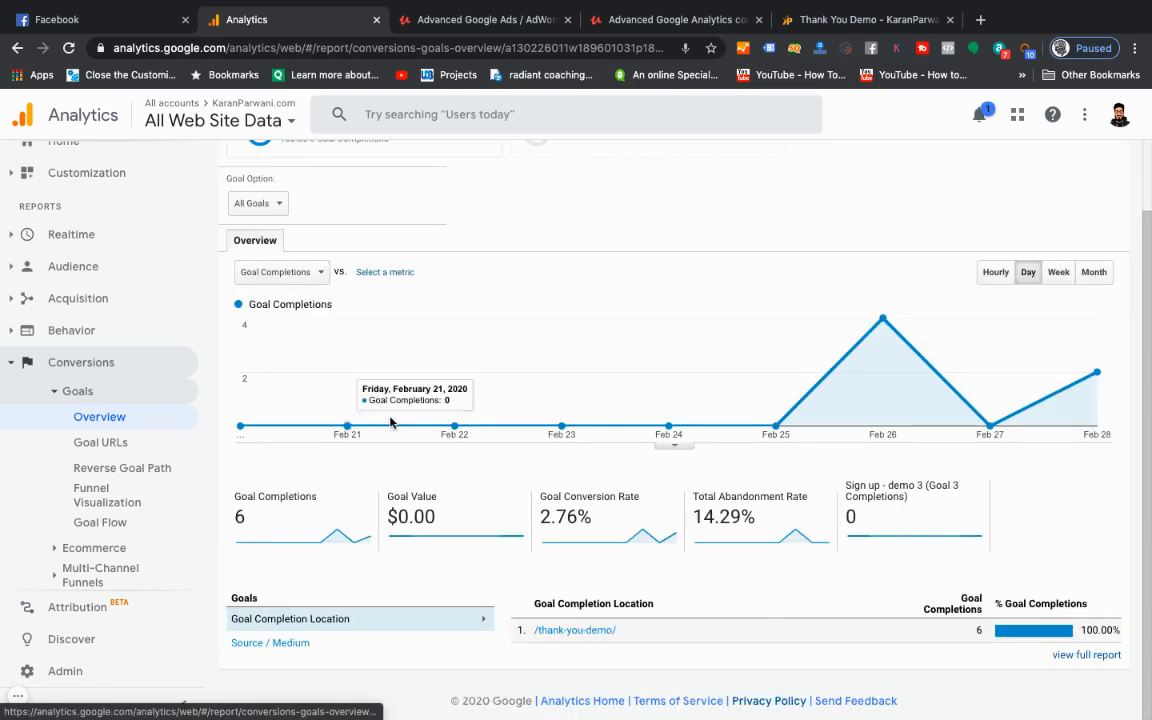
{"action": "scroll", "coordinate": [360, 380], "scroll_direction": "up", "scroll_amount": 1}
{"action": "left_click", "coordinate": [282, 353]}
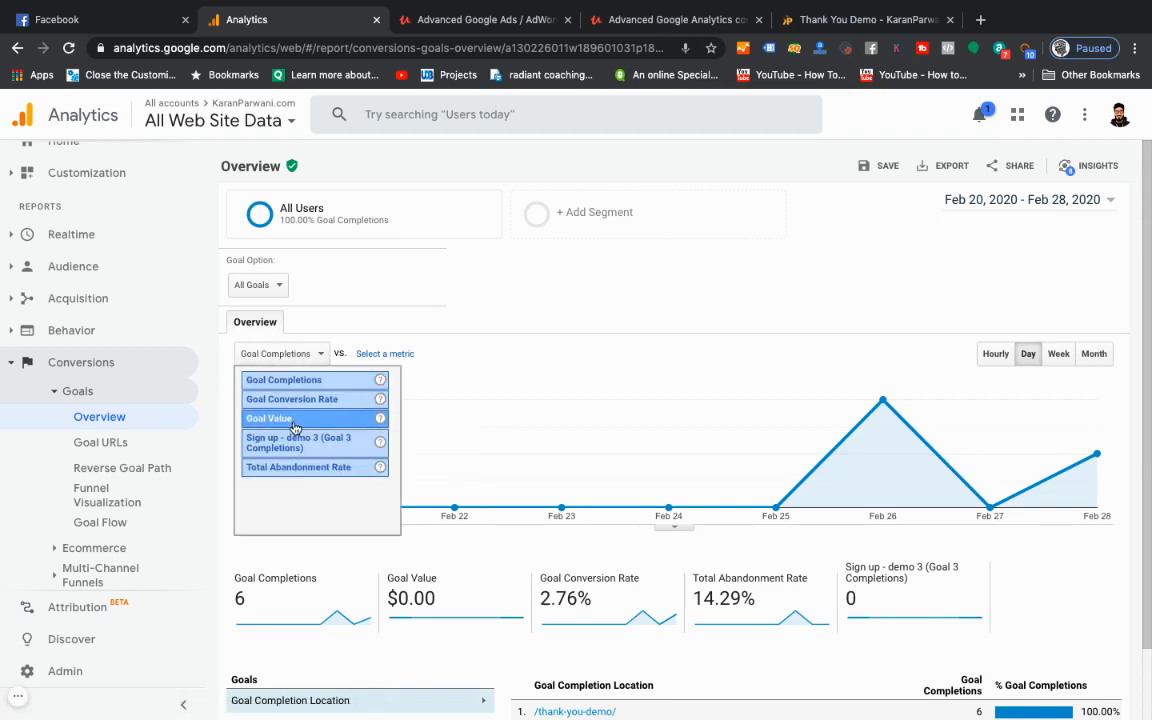
{"action": "left_click", "coordinate": [290, 380]}
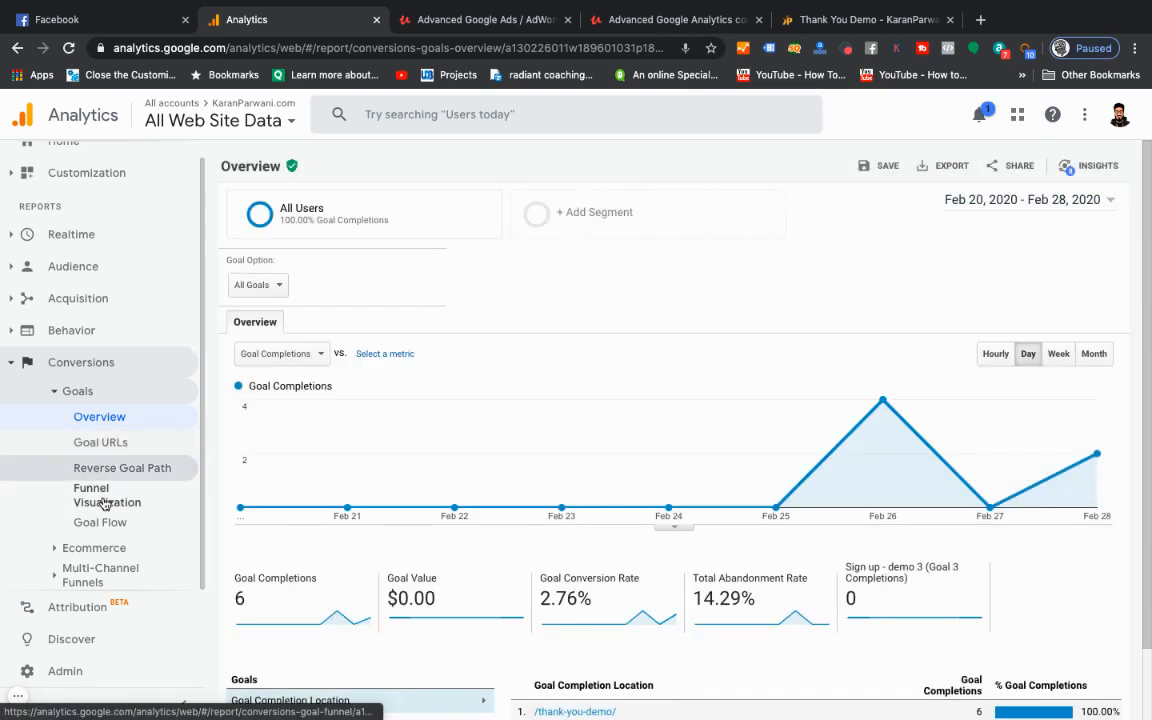
Return to the Funnel Visualization report, check its goal and chart metric choices, and inspect the "Sign up - demo 3" funnel
{"action": "left_click", "coordinate": [105, 500]}
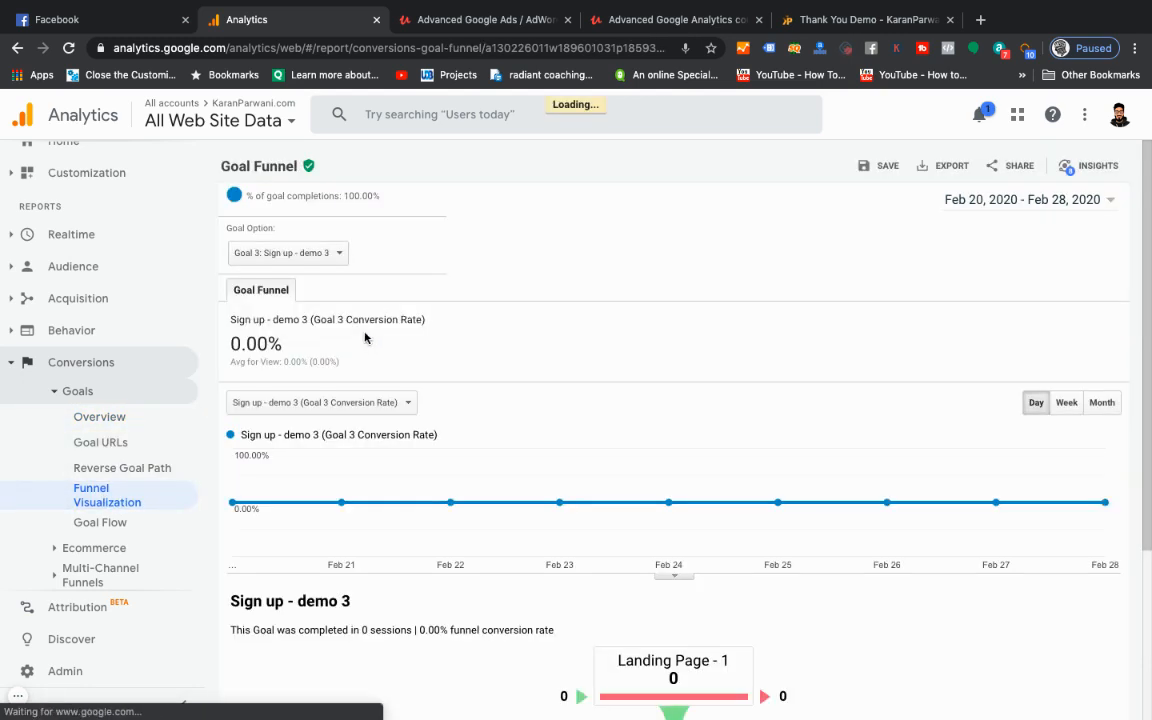
{"action": "left_click", "coordinate": [312, 253]}
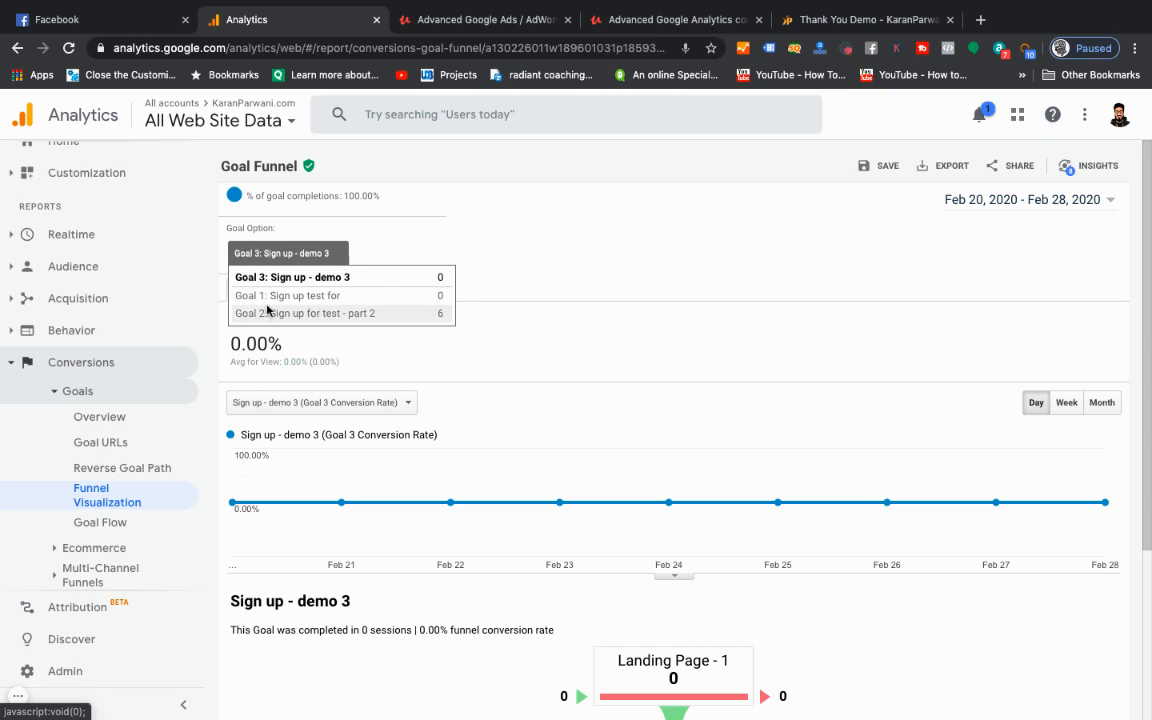
{"action": "left_click", "coordinate": [407, 402]}
{"action": "left_click", "coordinate": [597, 378]}
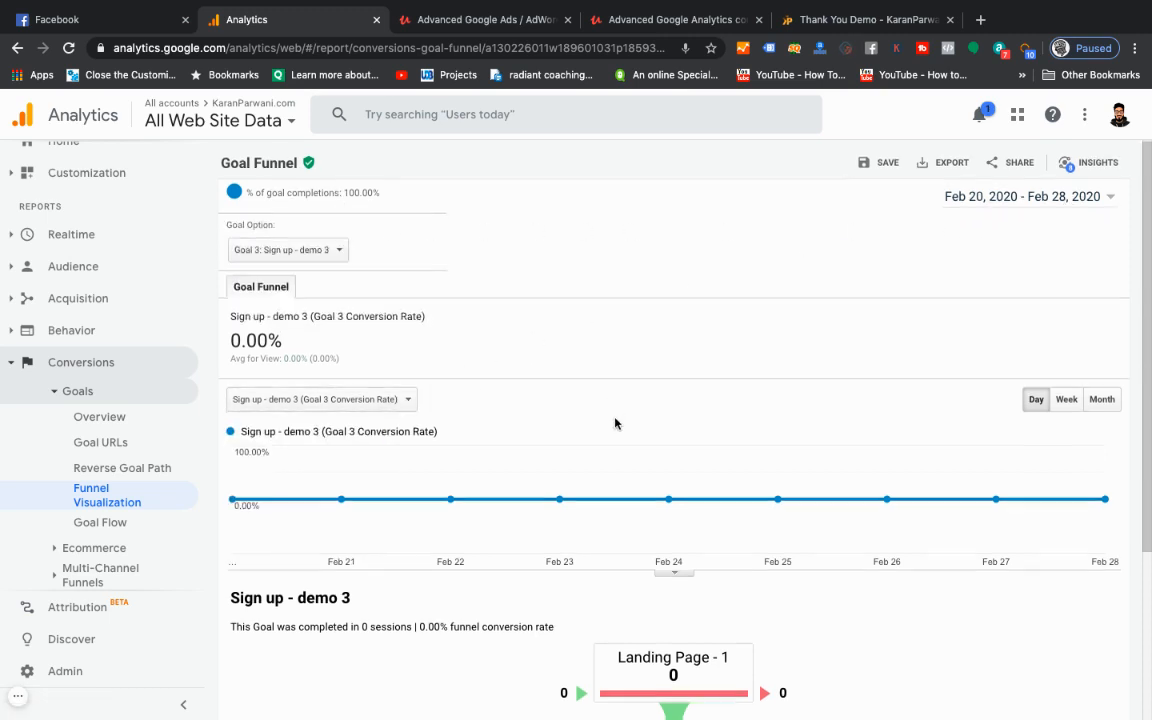
{"action": "scroll", "coordinate": [614, 419], "scroll_direction": "down", "scroll_amount": 2}
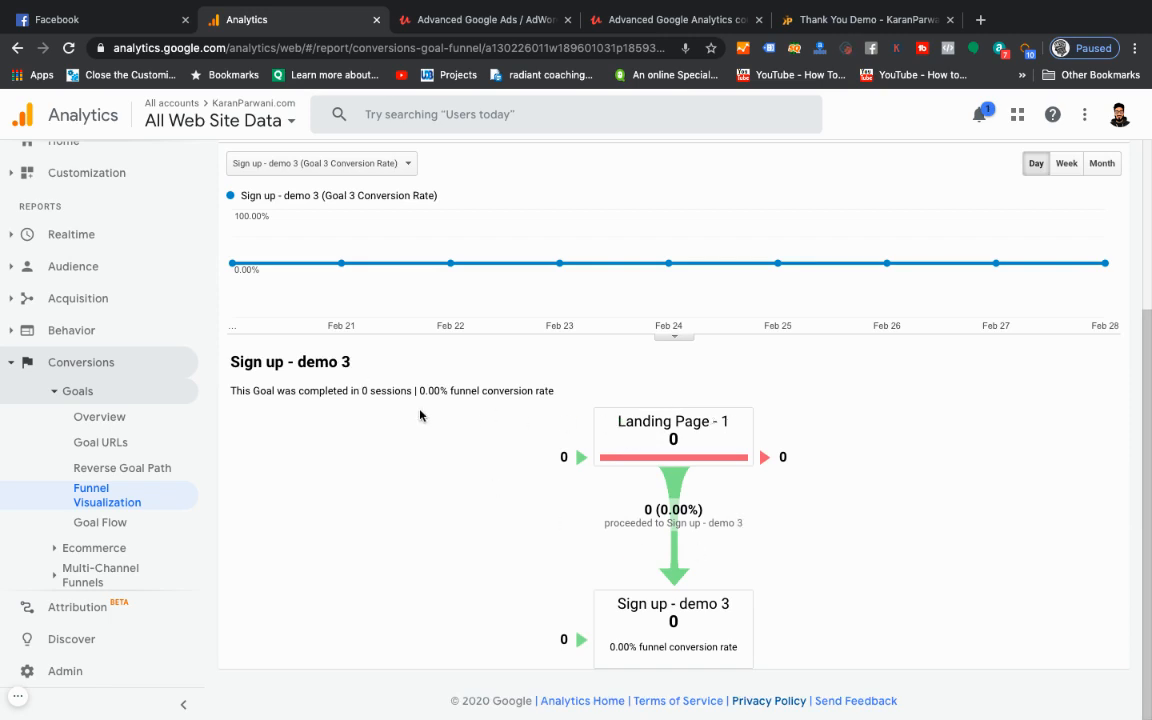
{"action": "scroll", "coordinate": [366, 415], "scroll_direction": "up", "scroll_amount": 2}
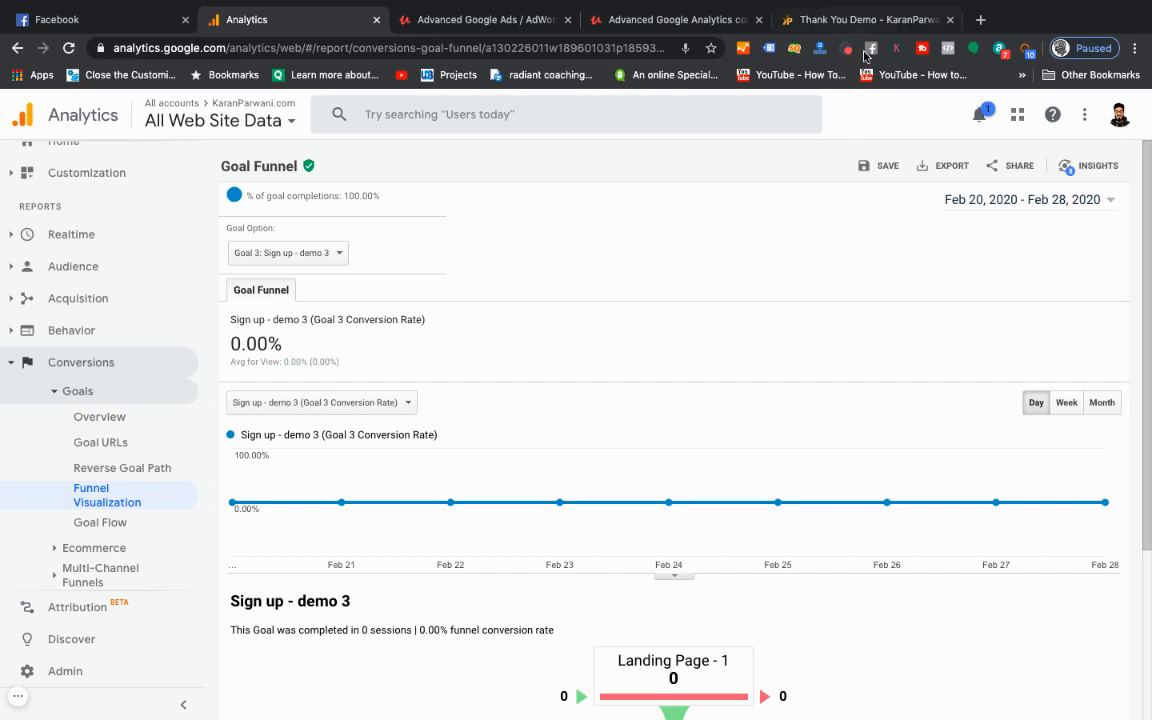